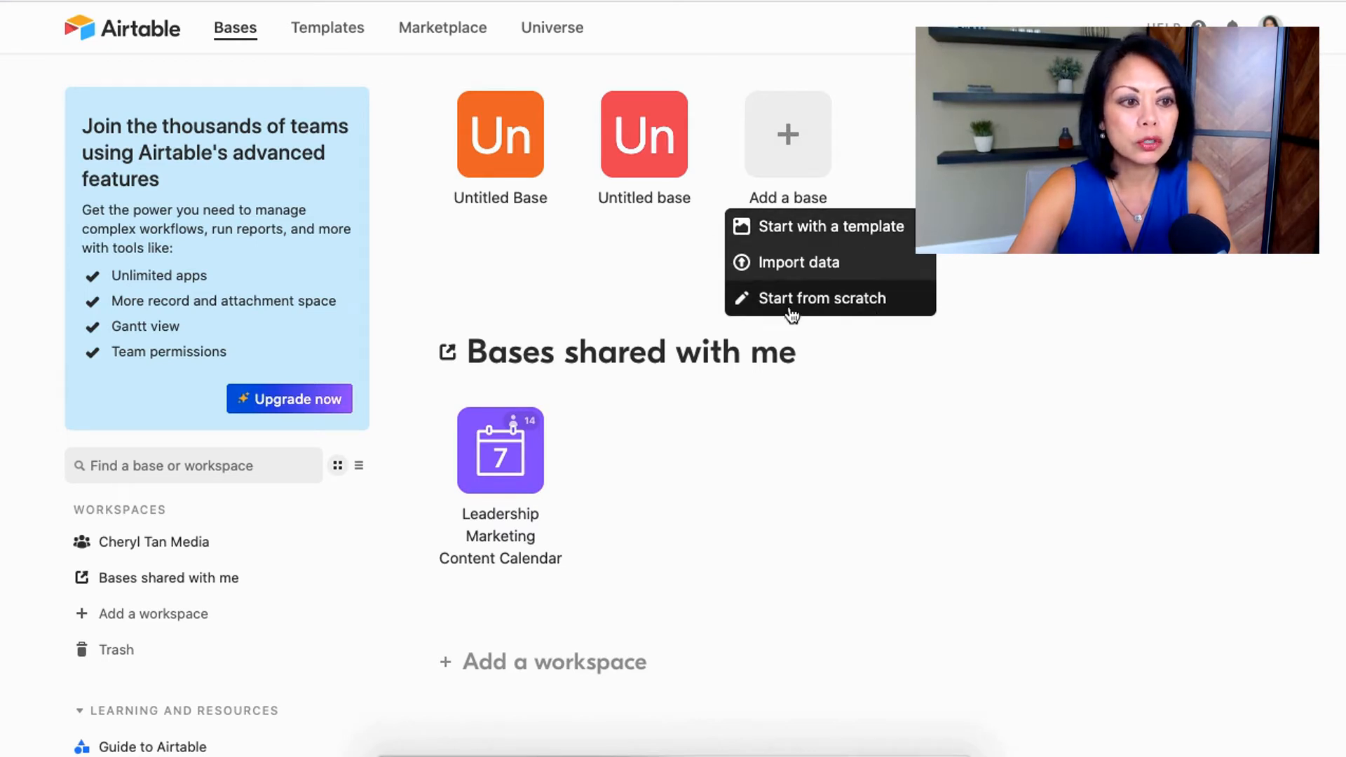
# Step: Create a new base from scratch and name it Video Content Plan
pyautogui.click(840, 300)
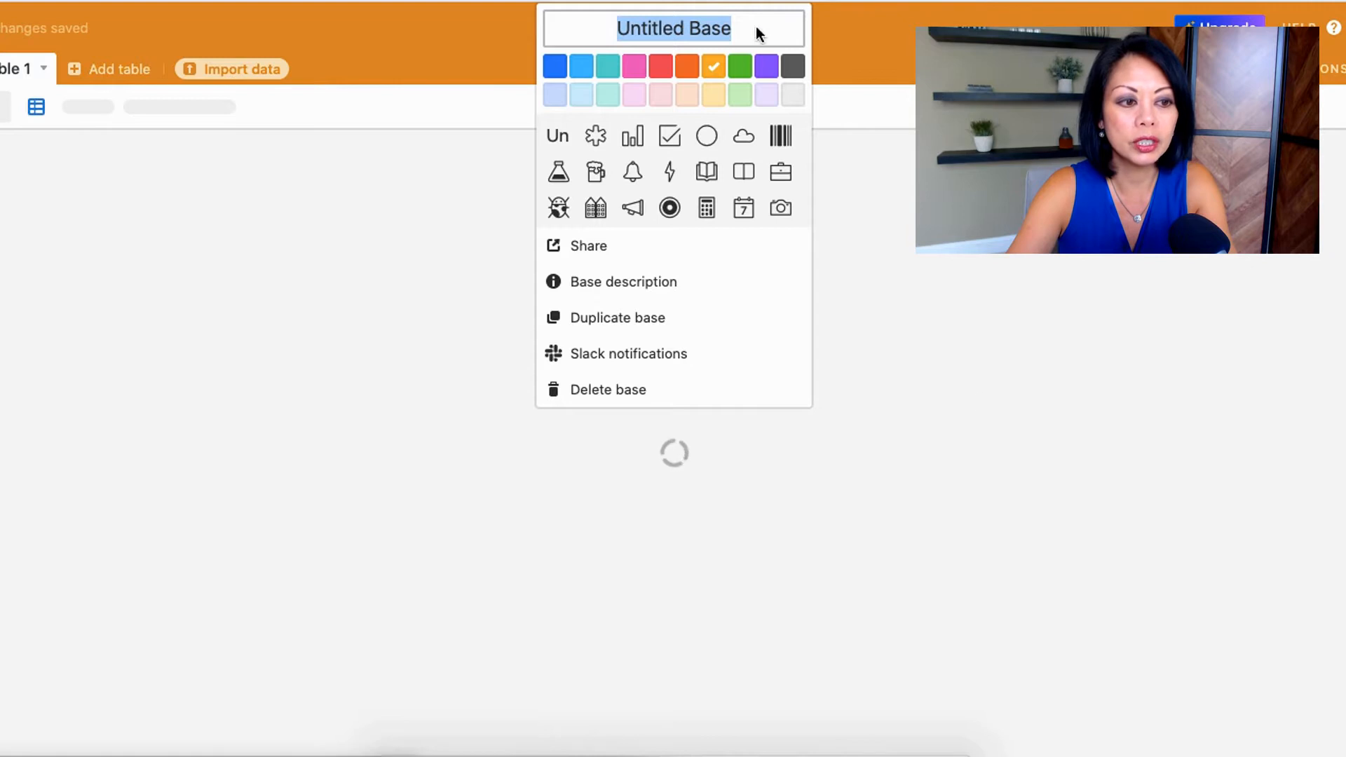
pyautogui.doubleClick(692, 31)
pyautogui.tripleClick(693, 30)
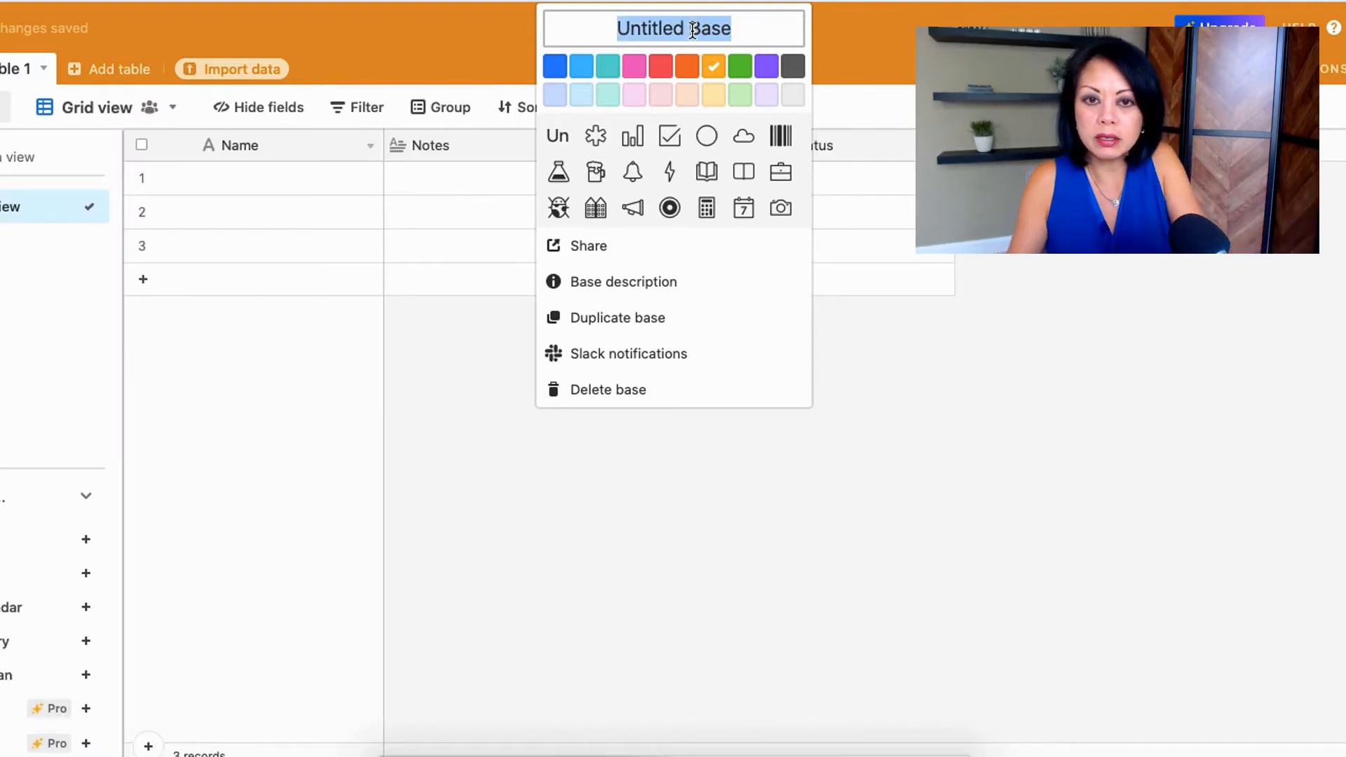
pyautogui.write('Video Content Plan')
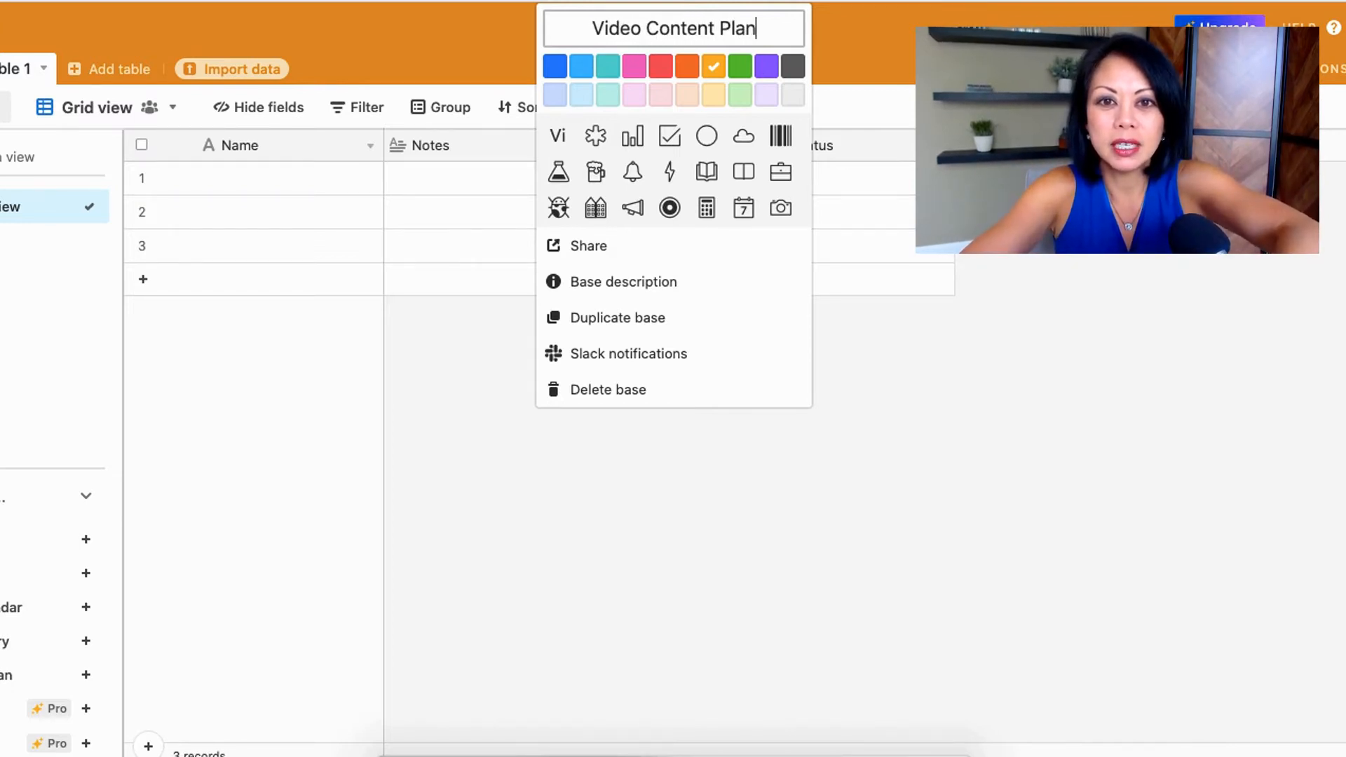
pyautogui.press('Return')
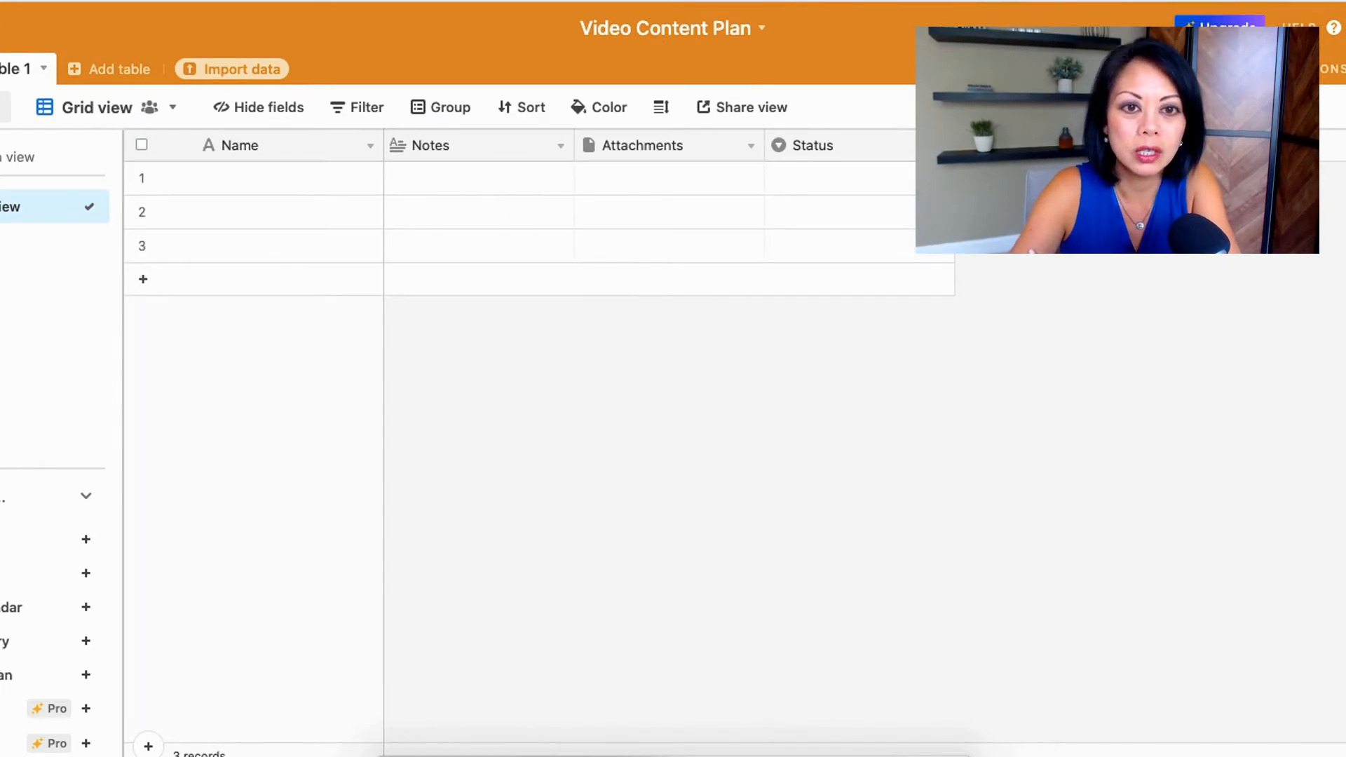
# Step: Delete the default Status, Attachments and Notes fields from the table
pyautogui.click(940, 145)
pyautogui.click(839, 610)
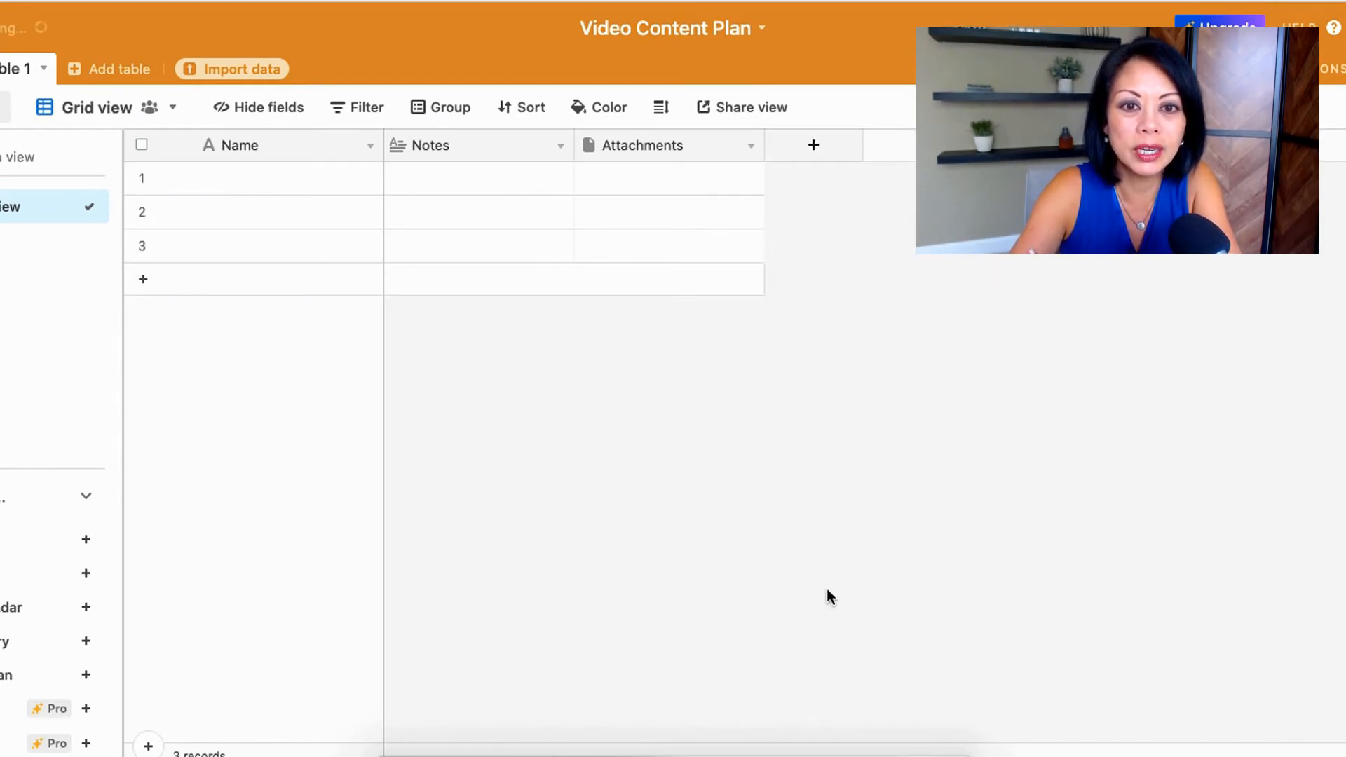
pyautogui.click(749, 143)
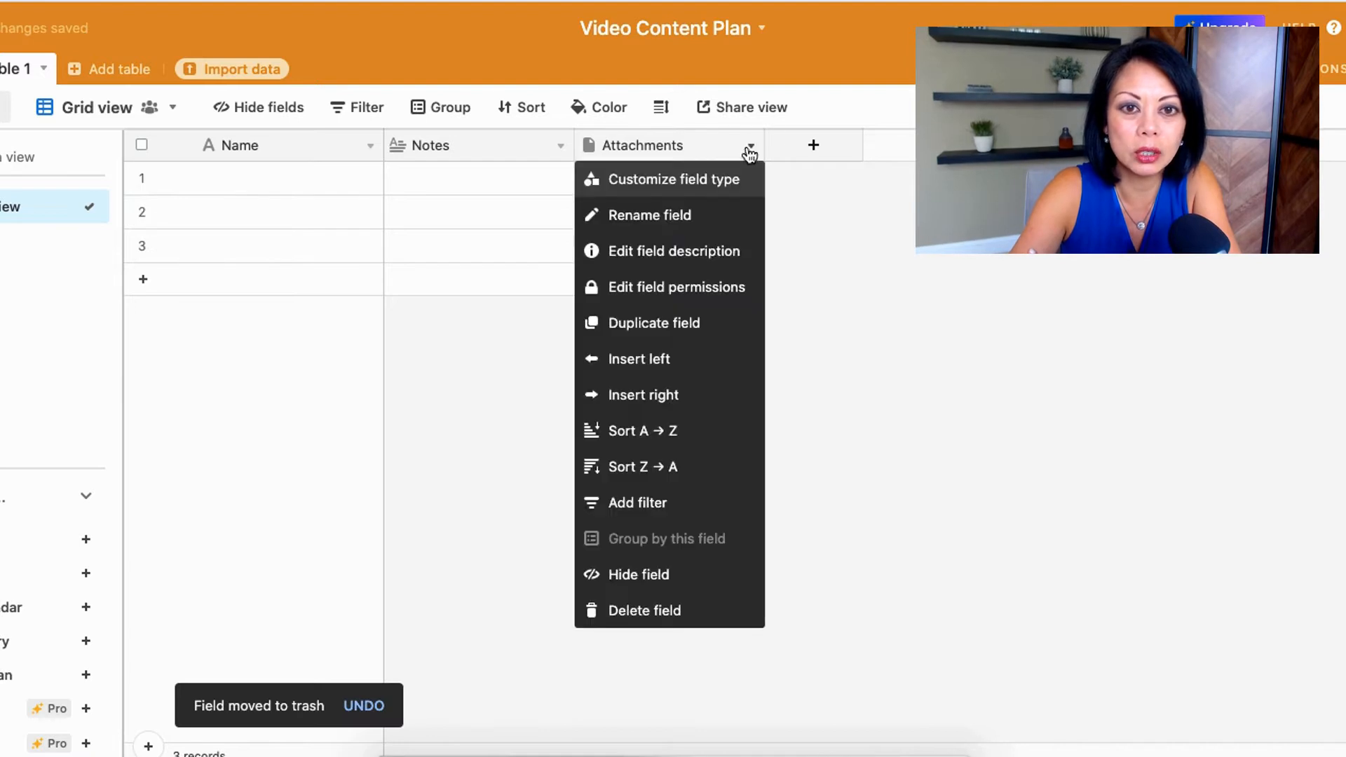
pyautogui.click(649, 611)
pyautogui.click(560, 145)
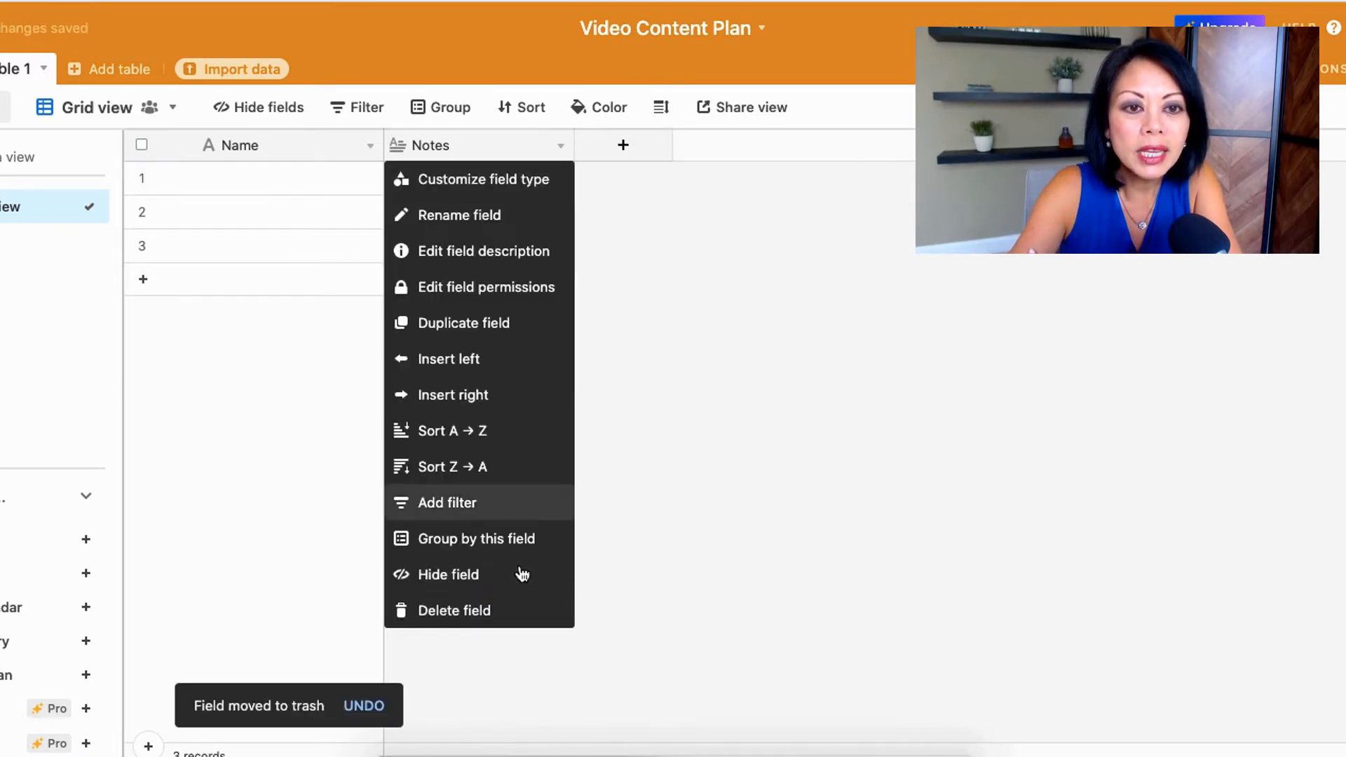
pyautogui.click(470, 610)
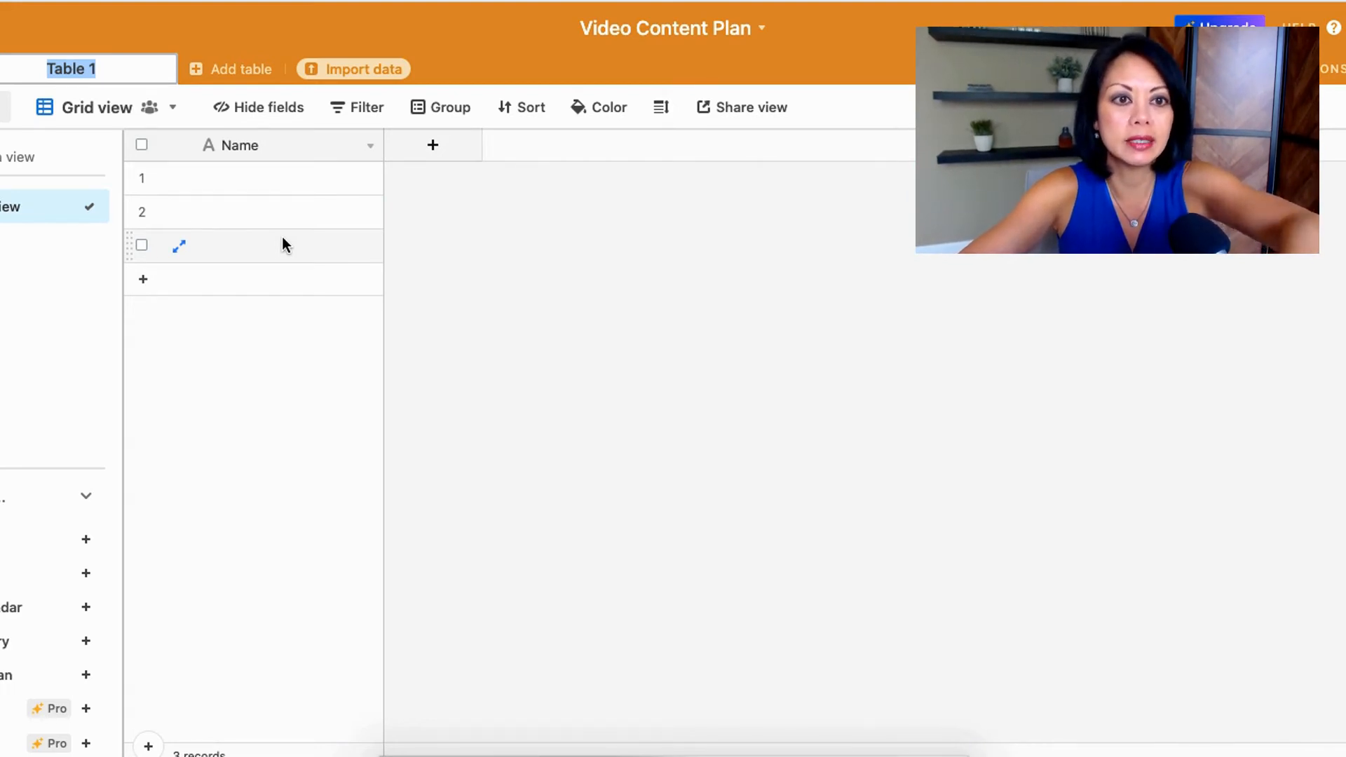
# Step: Rename the table Table 1 as Video Content Ideas
pyautogui.write('Video Content Ideas')
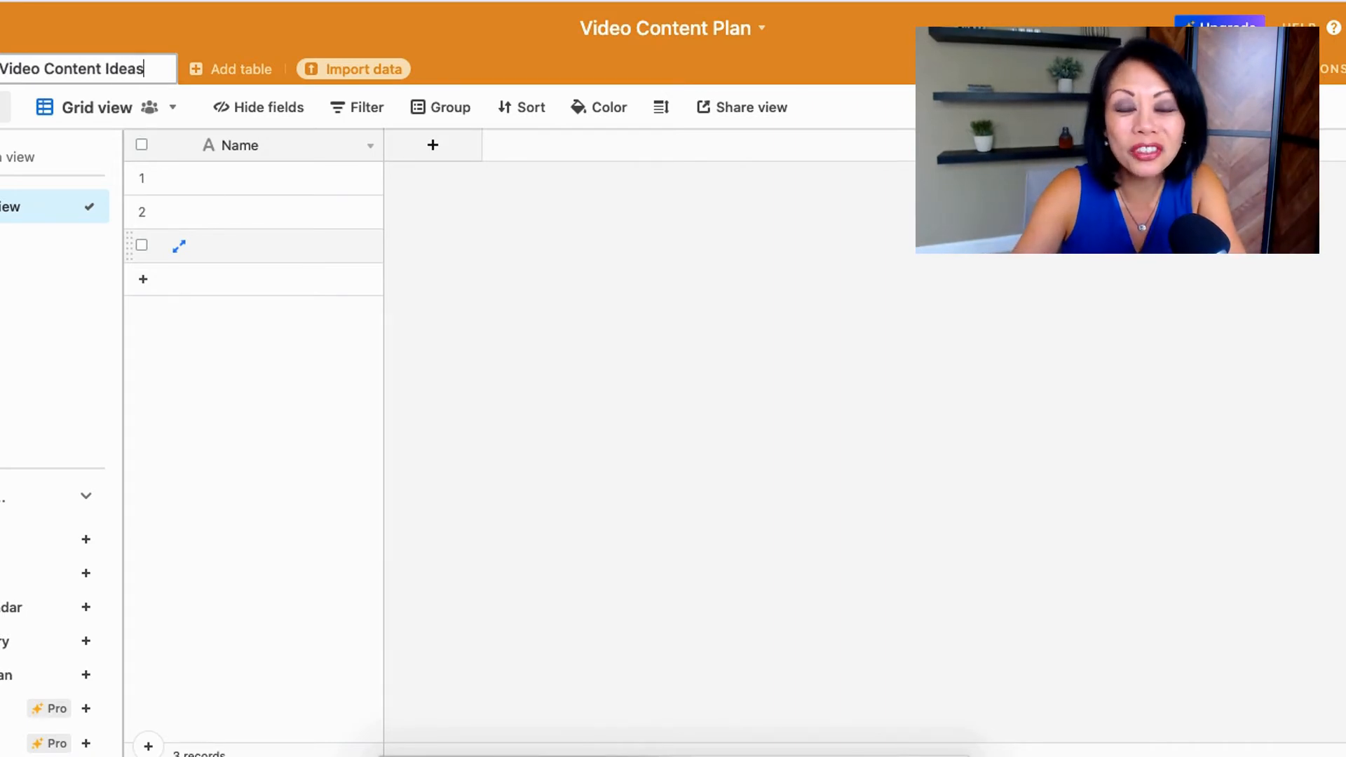
pyautogui.press('Return')
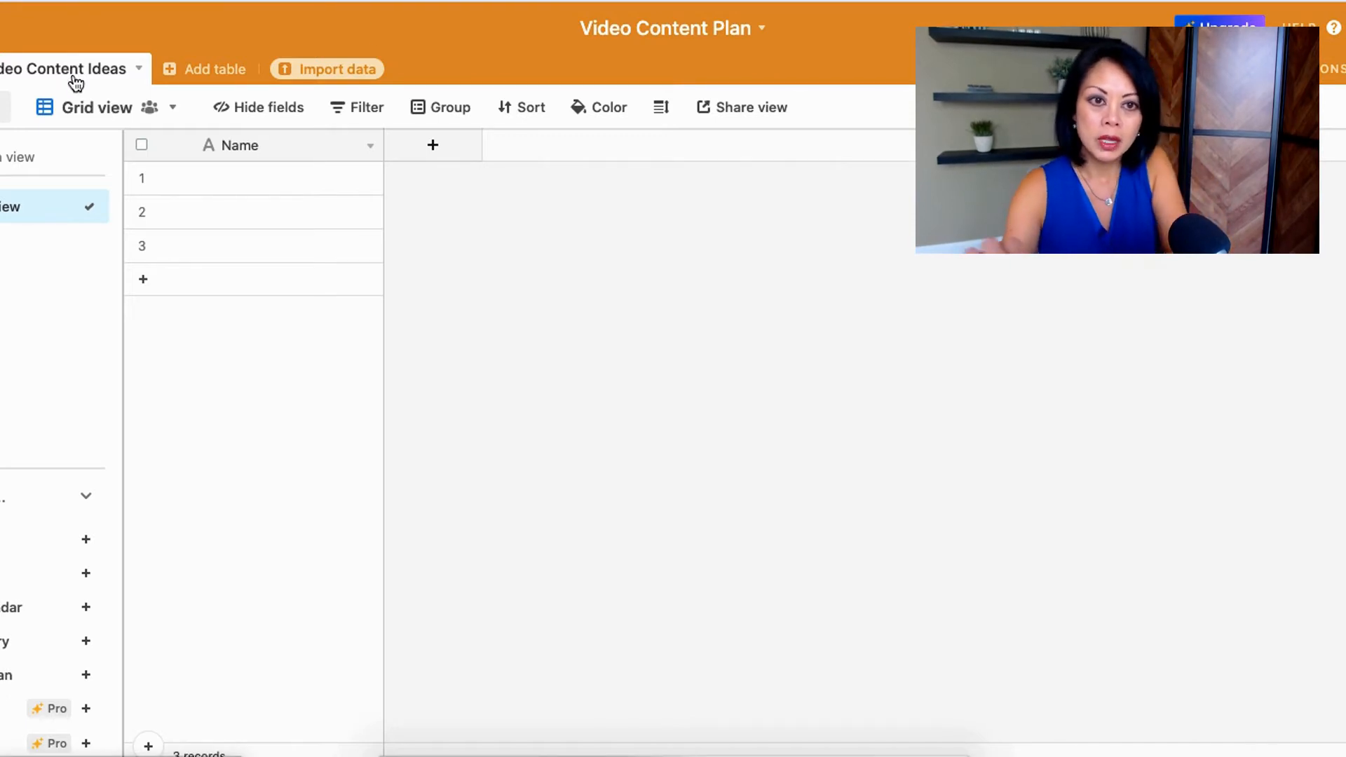
# Step: Rename the primary field Name as Video Topics and add a single line text field named Script
pyautogui.click(240, 146)
pyautogui.doubleClick(240, 146)
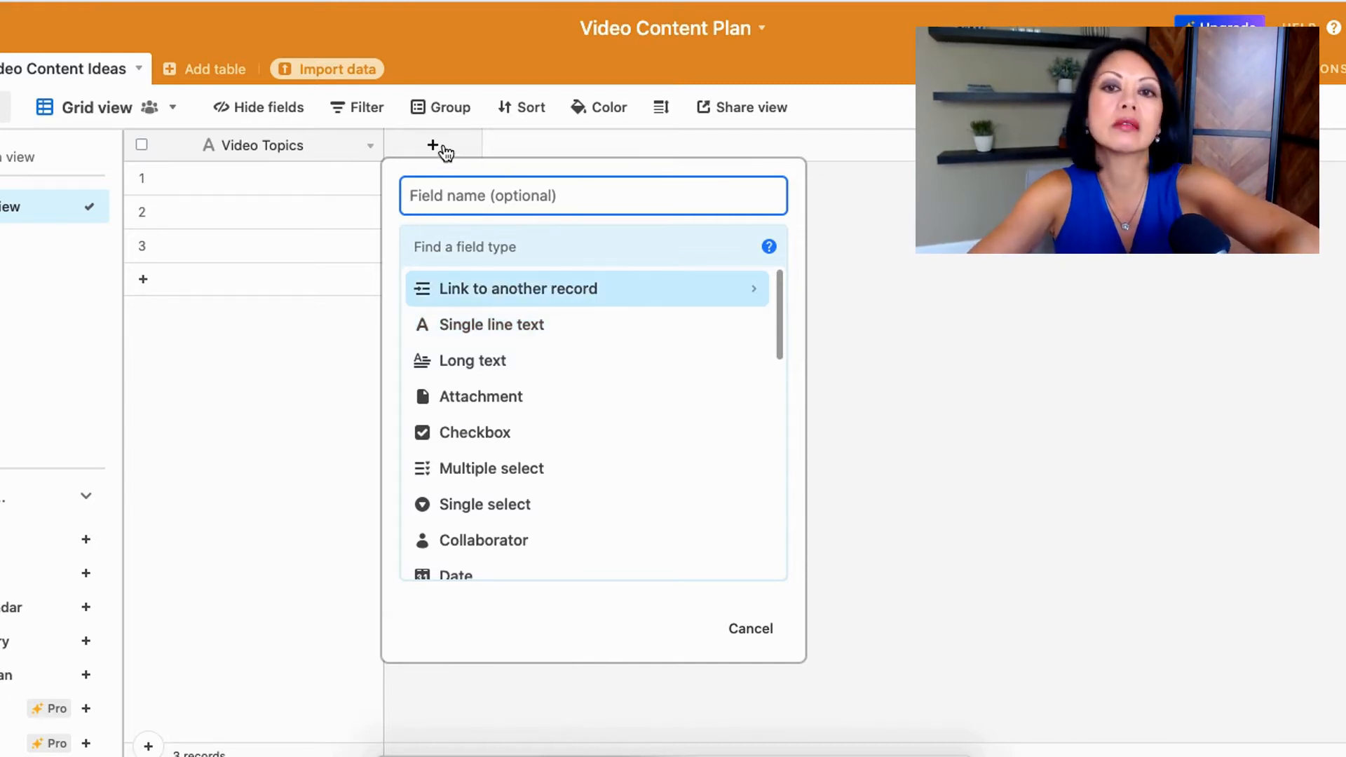
pyautogui.write('Script')
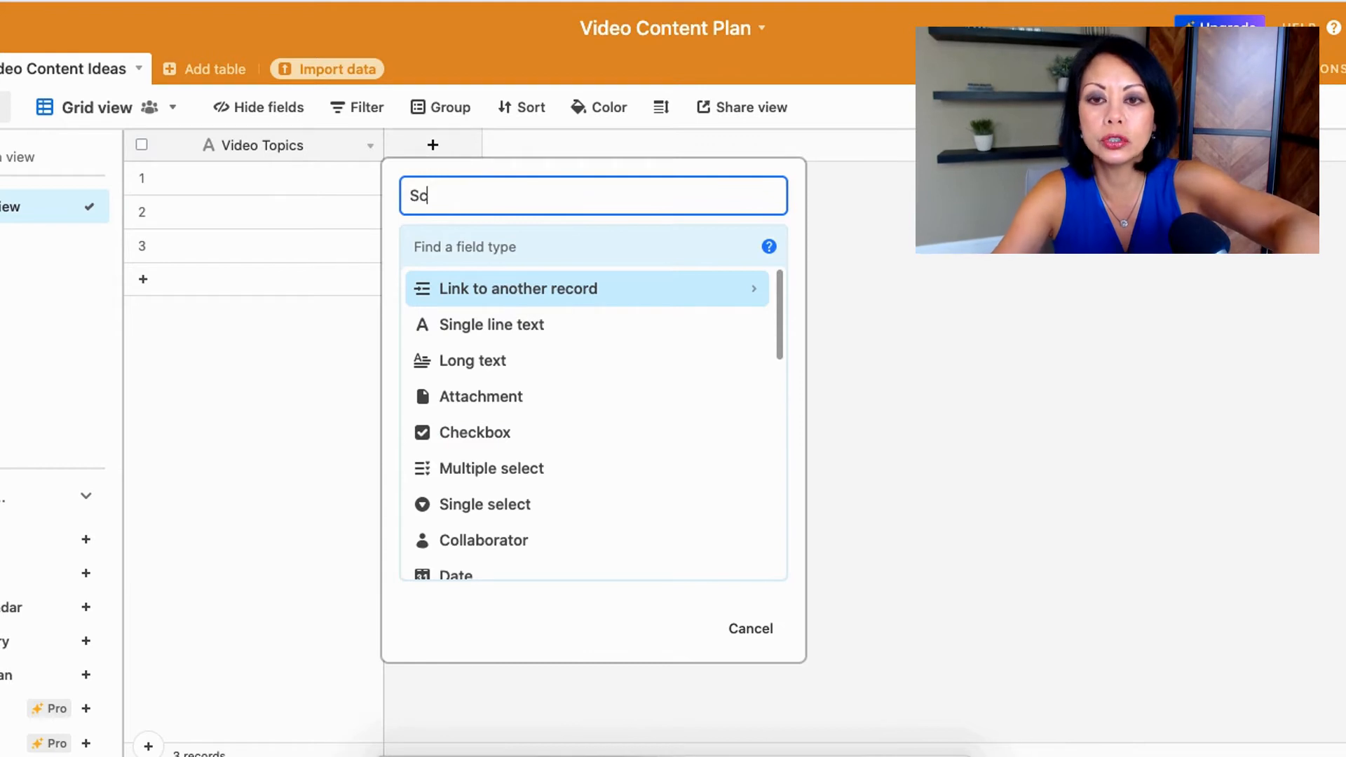
pyautogui.press('Return')
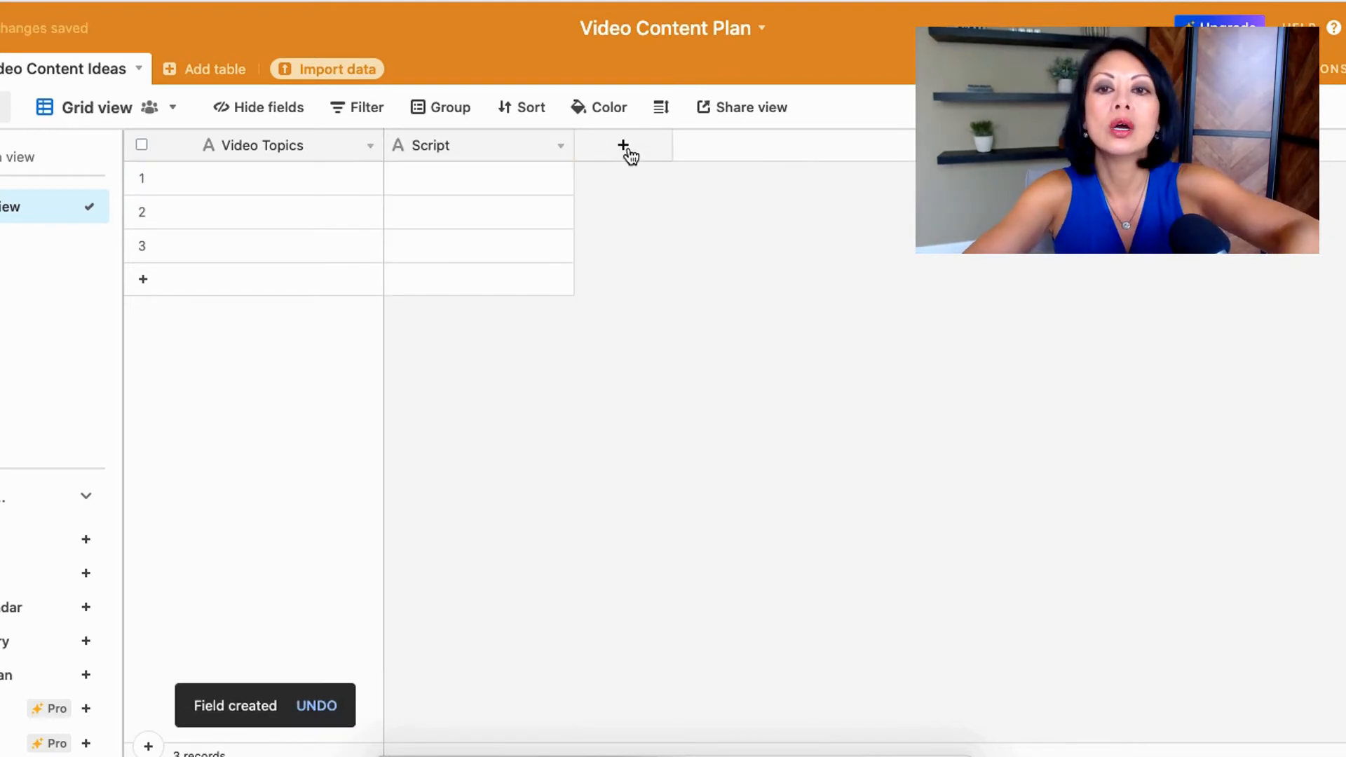
# Step: Add single line text fields named Team Members and Shoot Date, plus further fields after Shoot Date
pyautogui.click(626, 148)
pyautogui.write('Team Members')
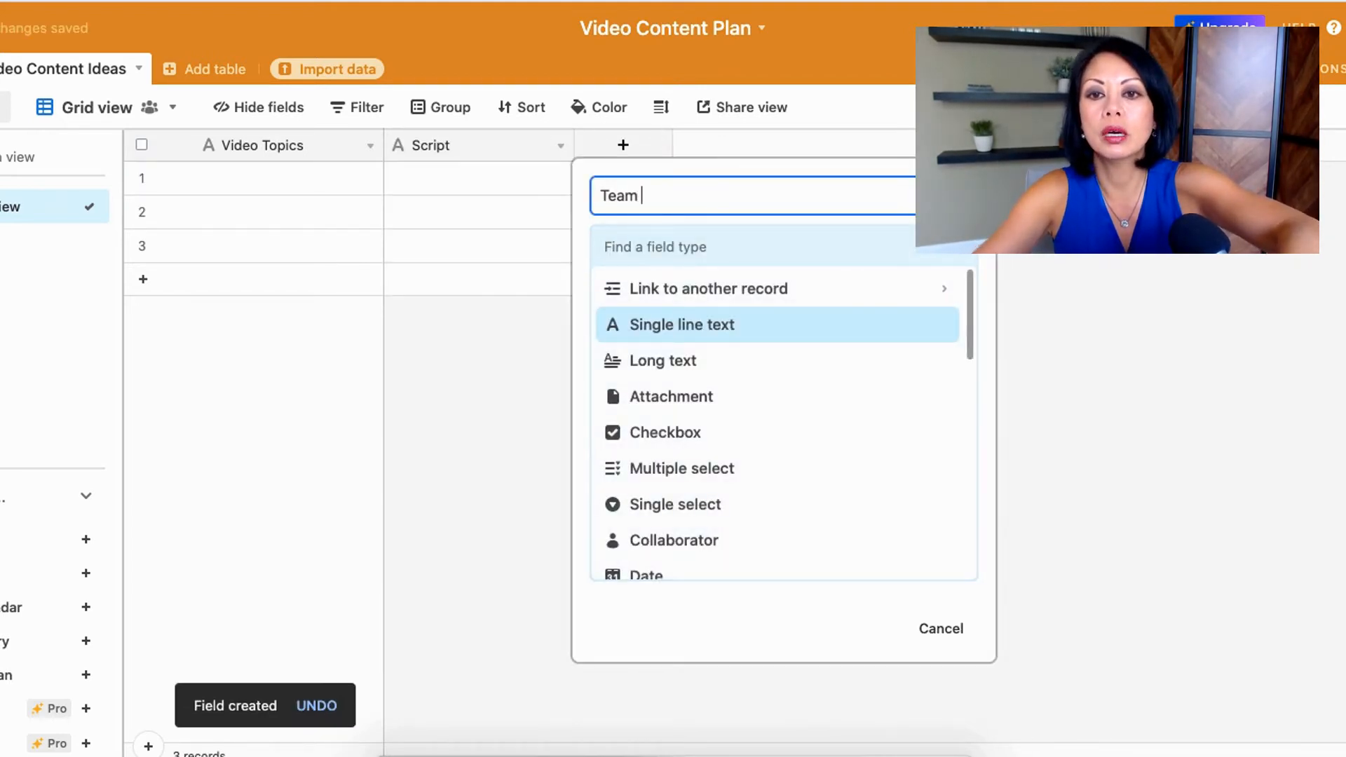
pyautogui.press('Return')
pyautogui.click(813, 145)
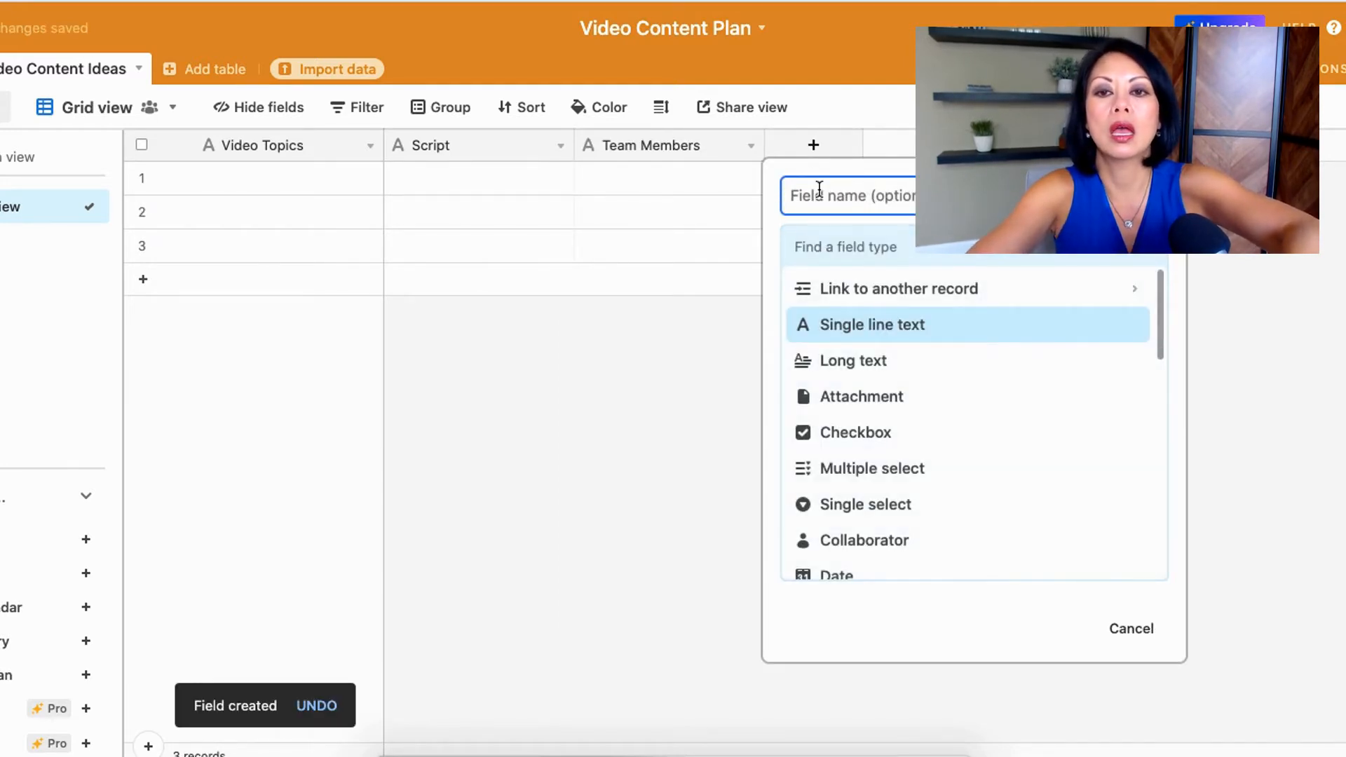
pyautogui.write('Shoot Date')
pyautogui.press('Return')
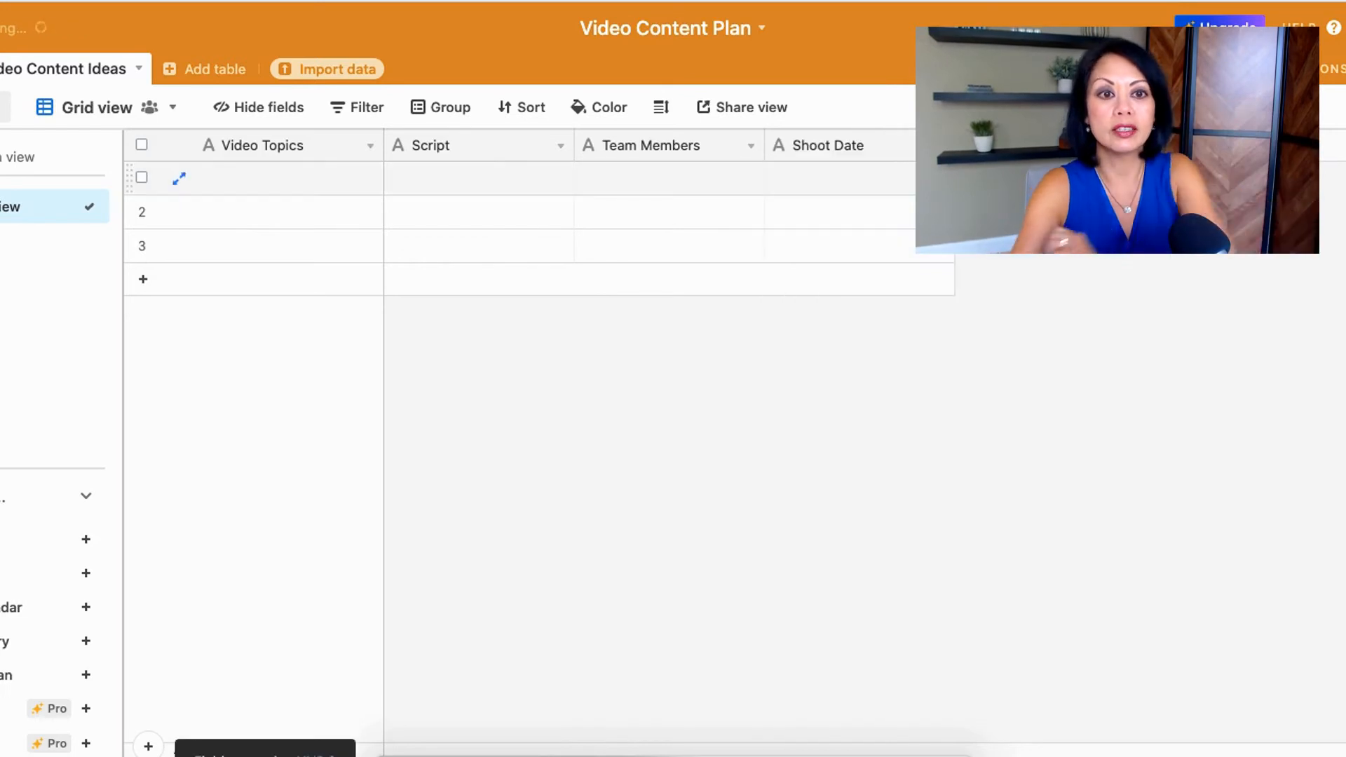
pyautogui.click(1003, 145)
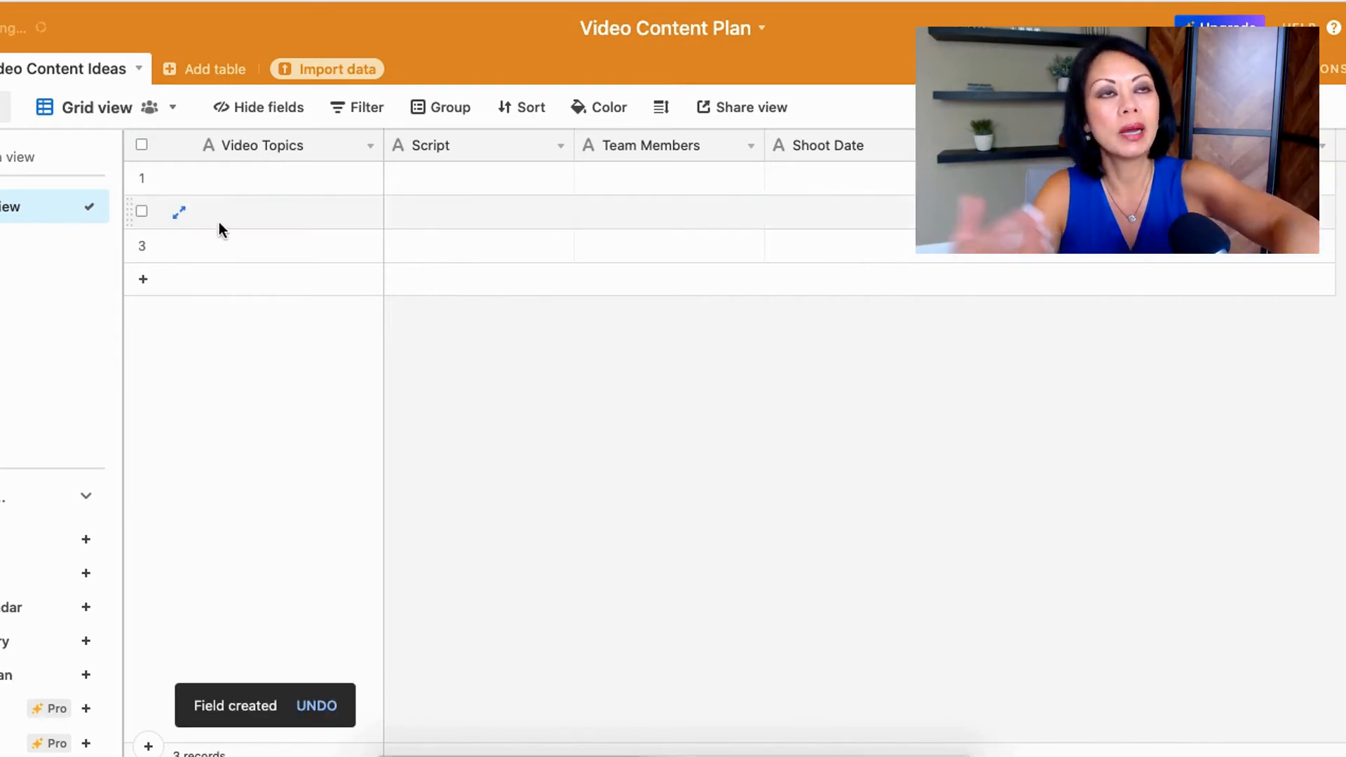
# Step: Enter "3 Health Foods To Start Your Day" as the video topic of the first record
pyautogui.click(238, 188)
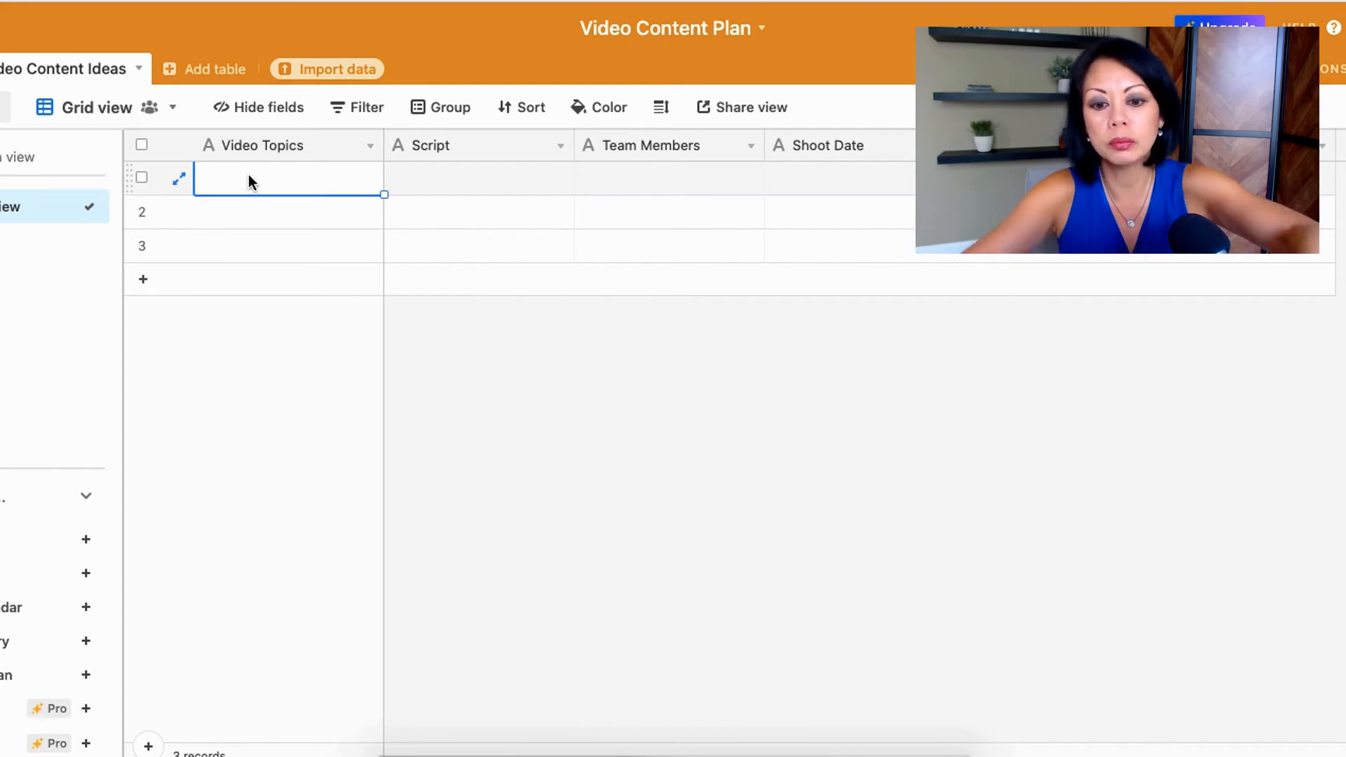
pyautogui.write('5')
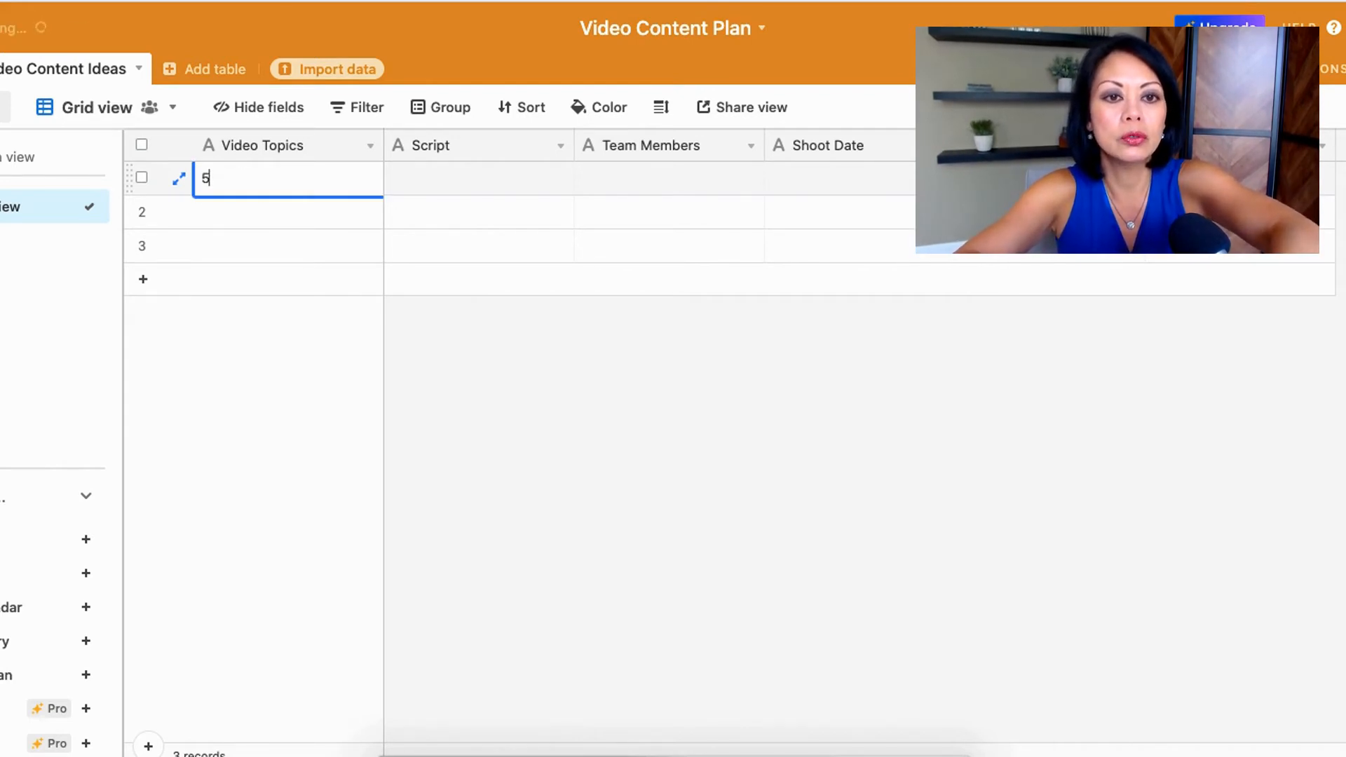
pyautogui.write(' Health F')
pyautogui.write('oods To Start Your Day')
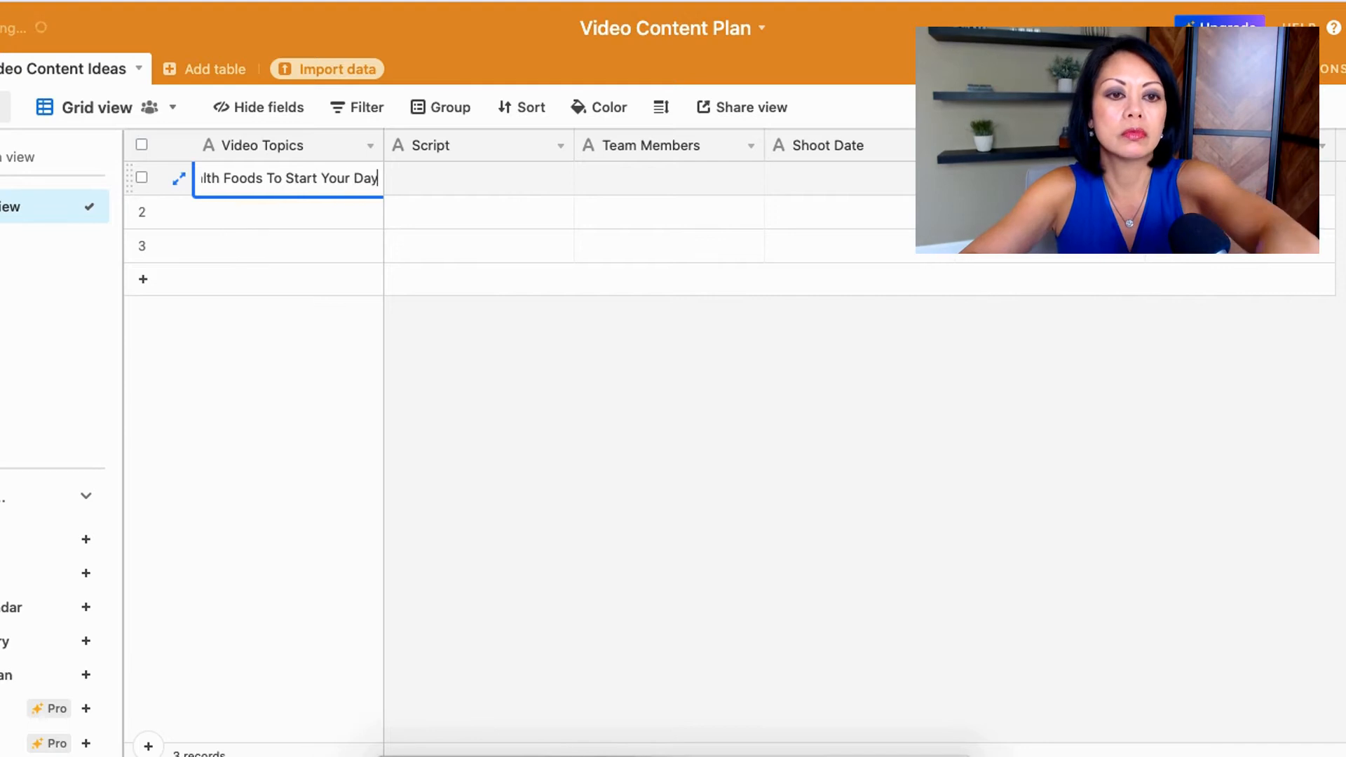
pyautogui.press('Return')
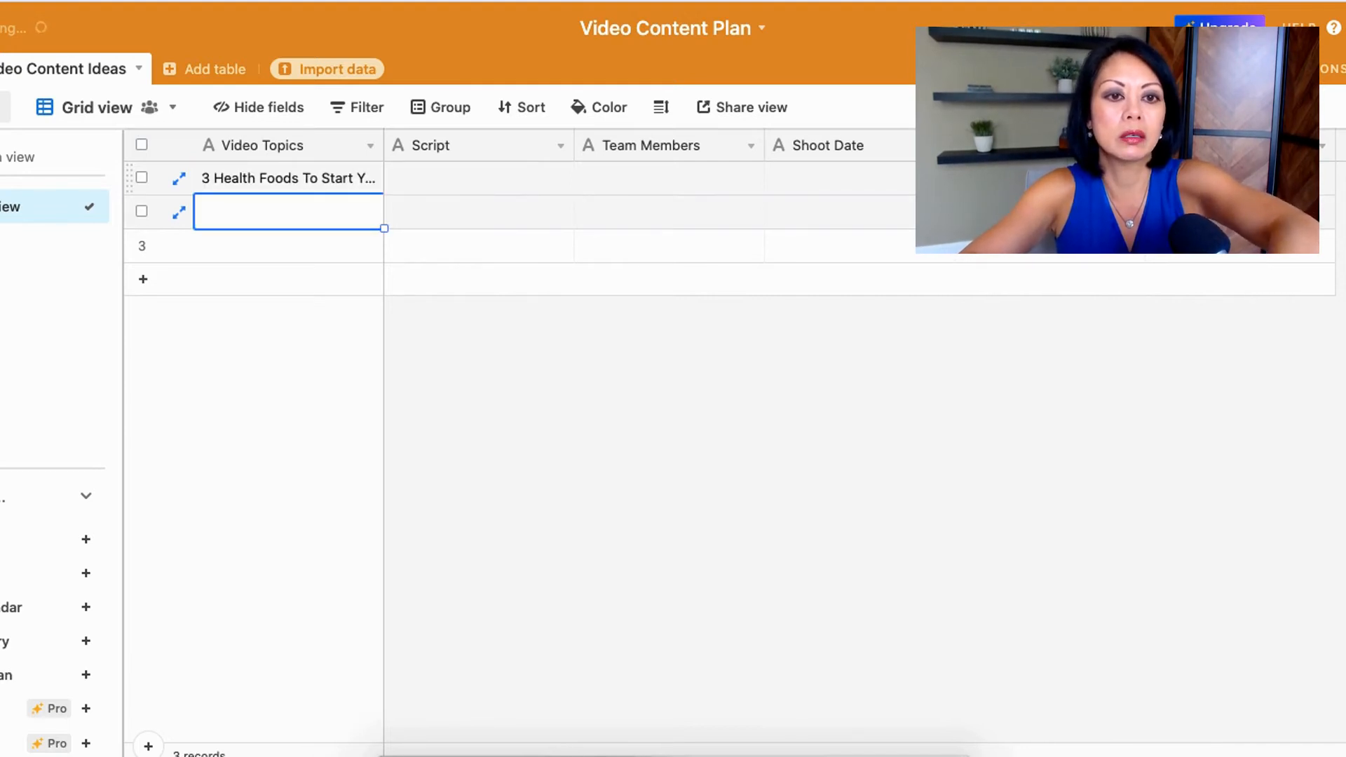
# Step: Enter "6 Weight Loss Ideas For Busy Families" as the video topic of the second record
pyautogui.write('6')
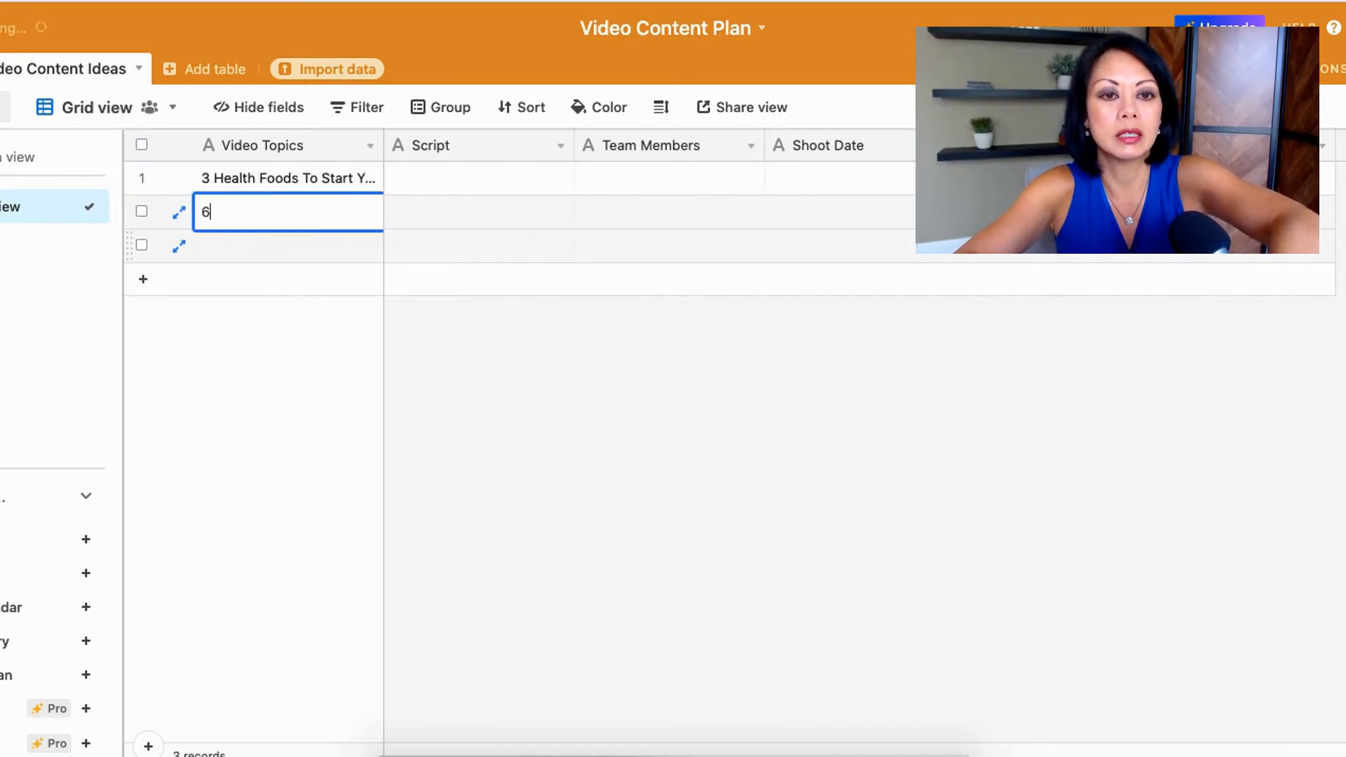
pyautogui.write(' Weight Loss')
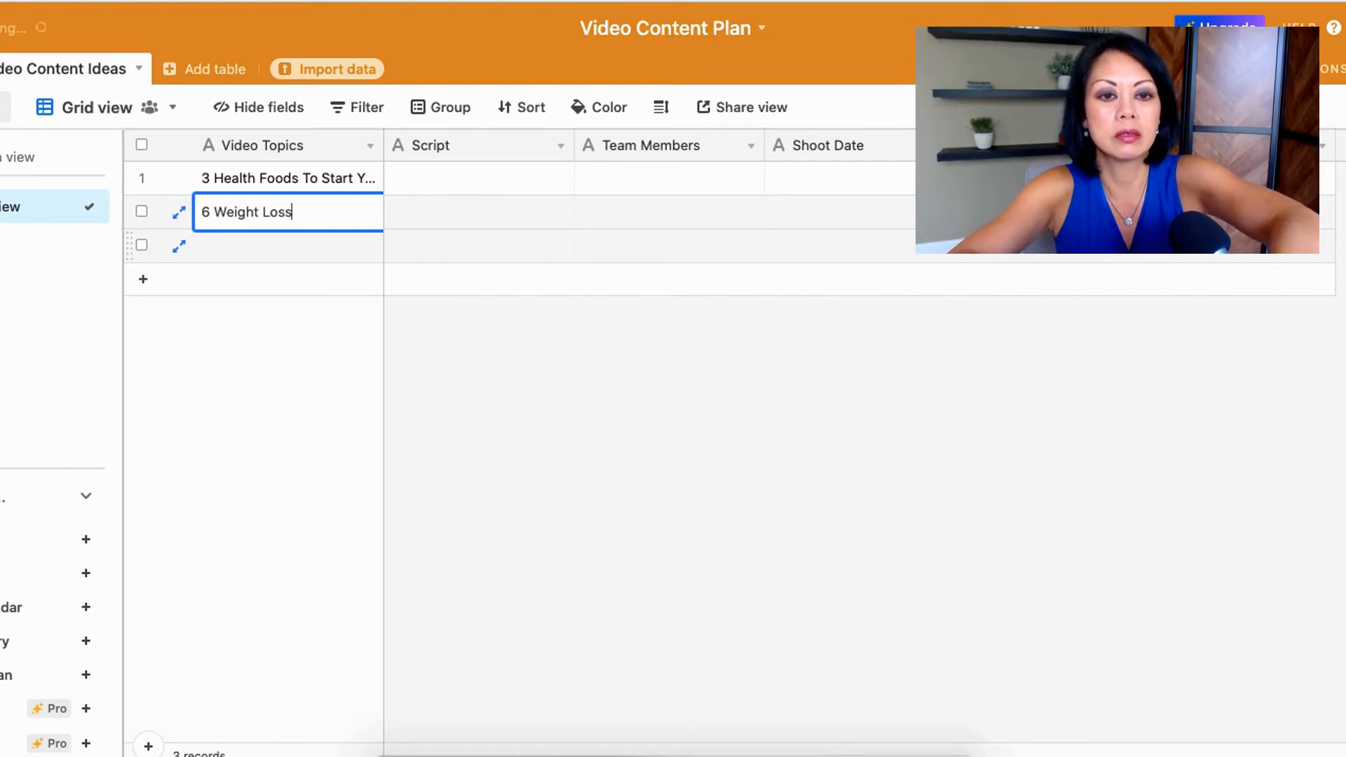
pyautogui.write(' Ideas For Busy ')
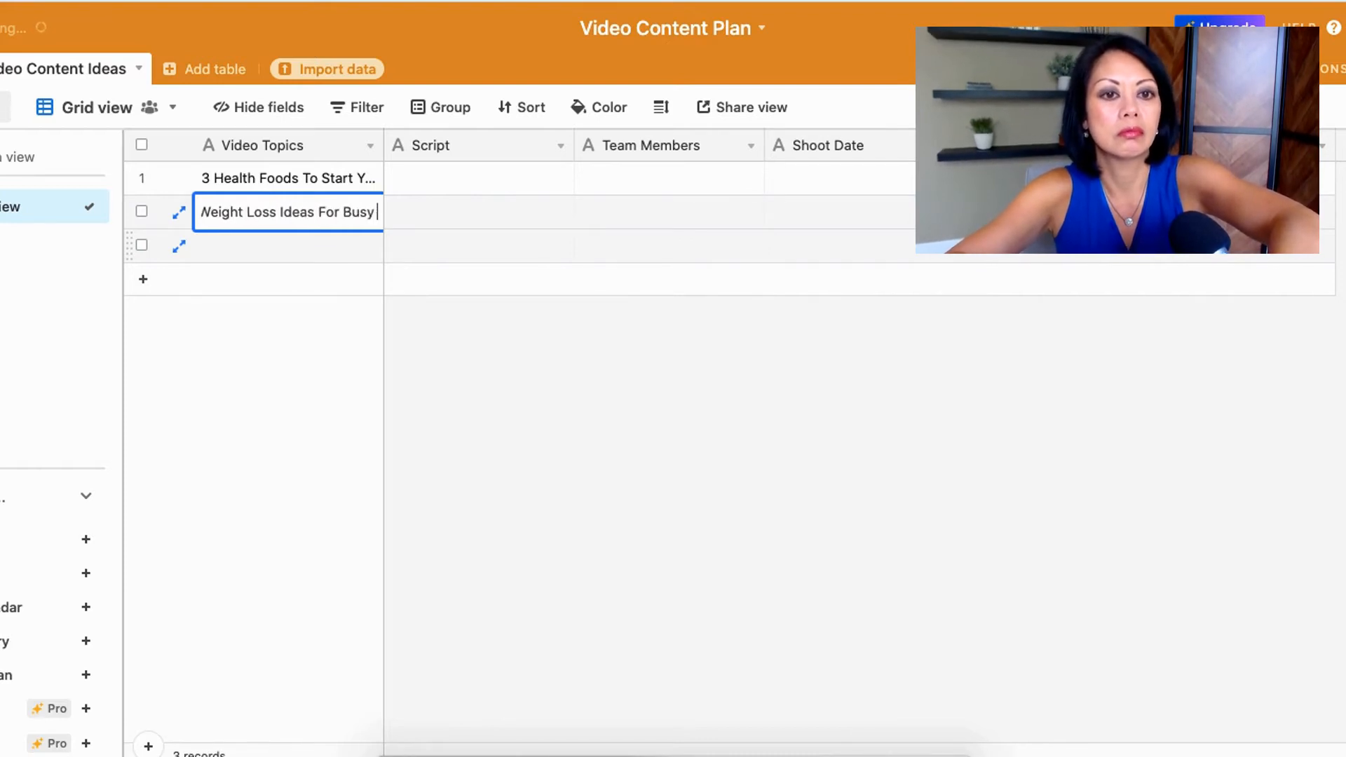
pyautogui.write('Families')
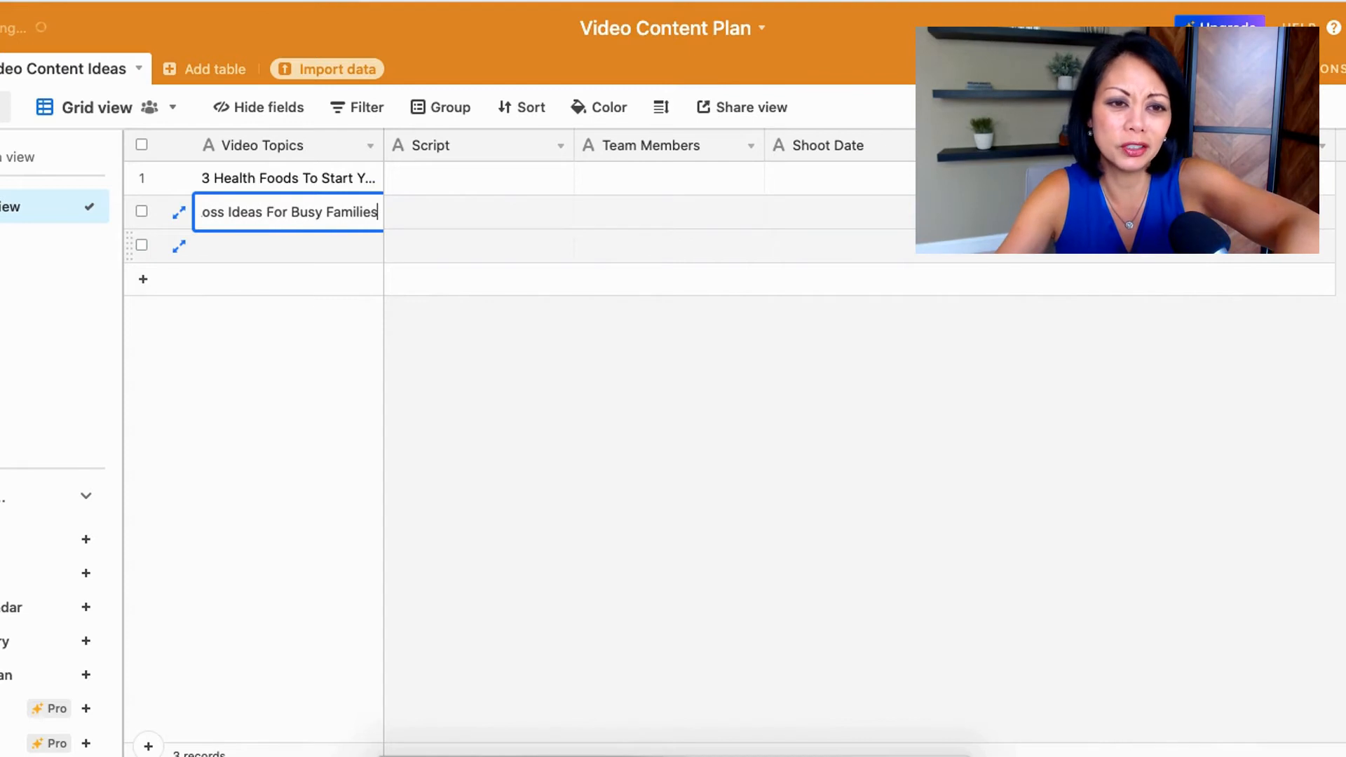
pyautogui.press('Return')
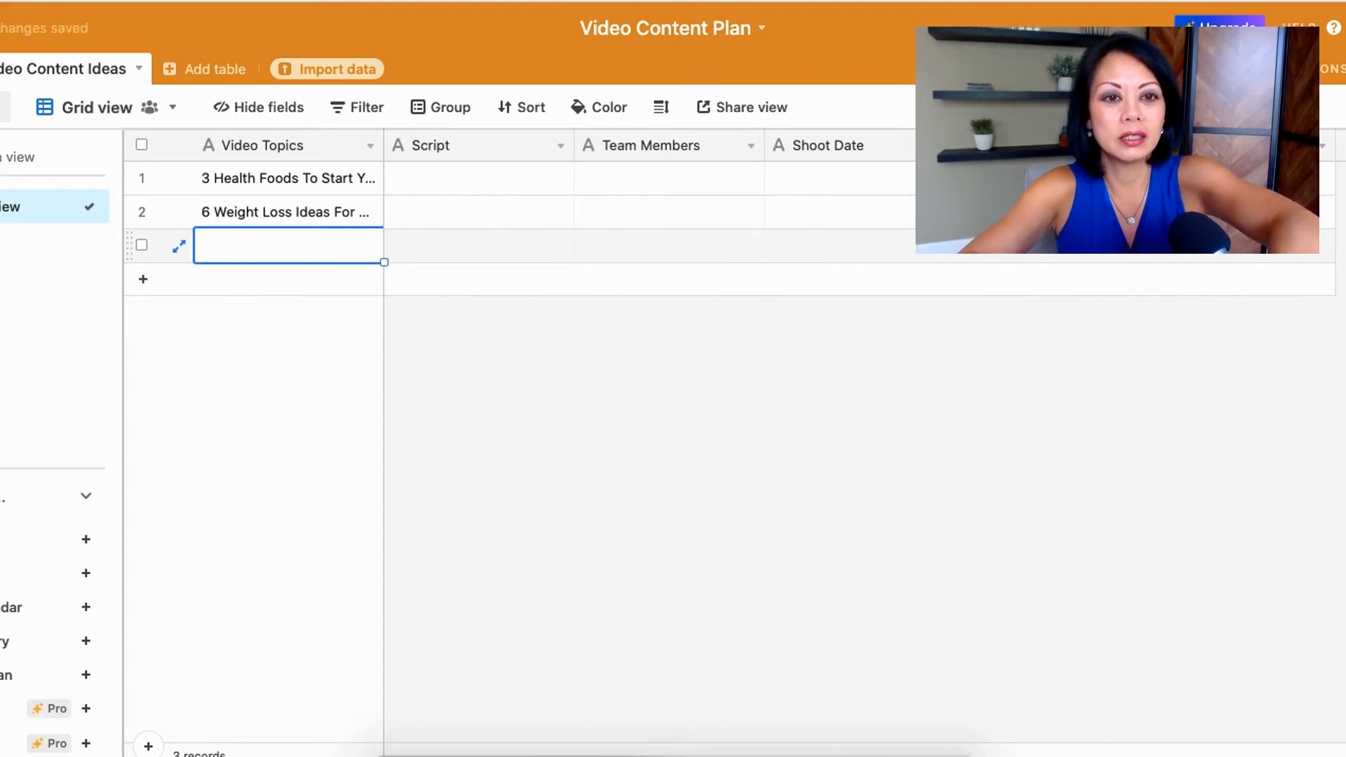
# Step: Enter "How To Eat Better" as the video topic of the third record
pyautogui.write('How To Eat Better')
pyautogui.press('Return')
pyautogui.click(229, 321)
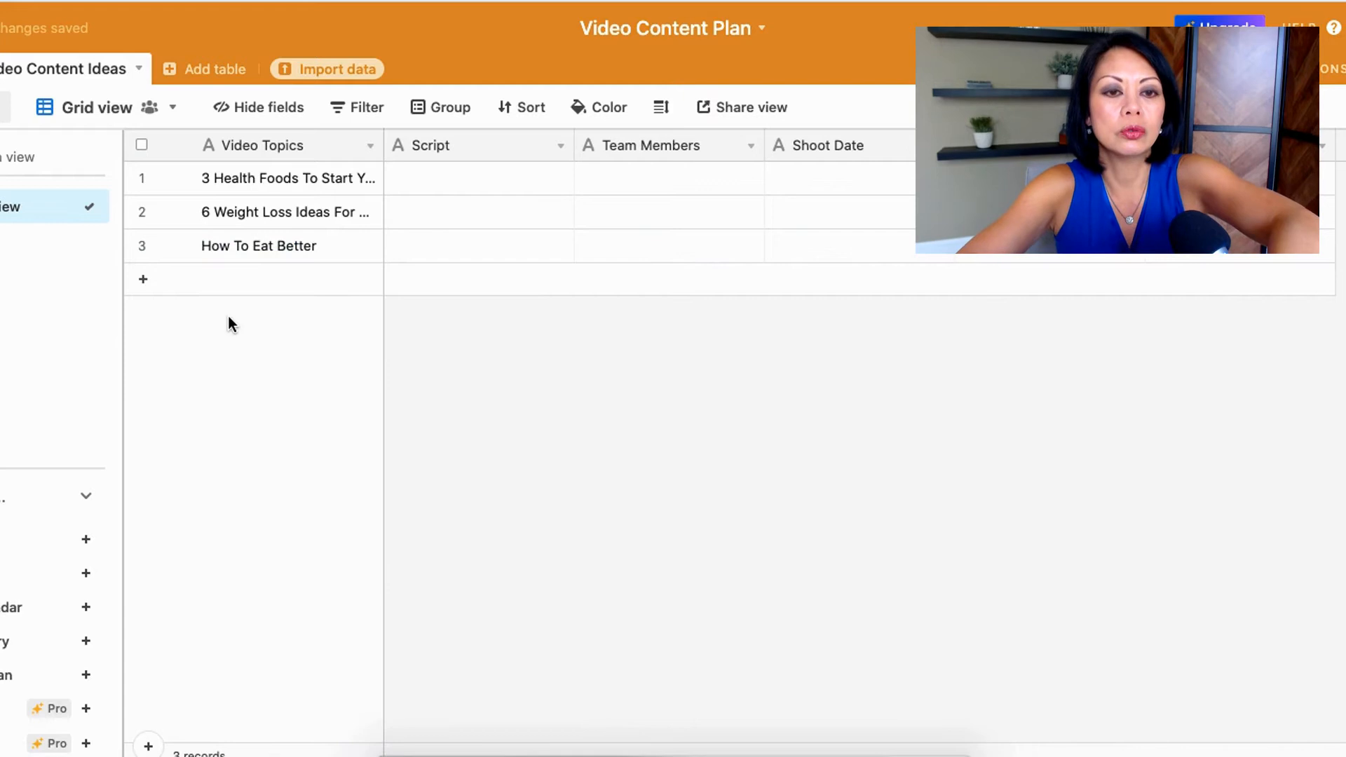
# Step: Add a fourth record with the video topic "How To Eat Better While Traveling With The Family"
pyautogui.click(241, 289)
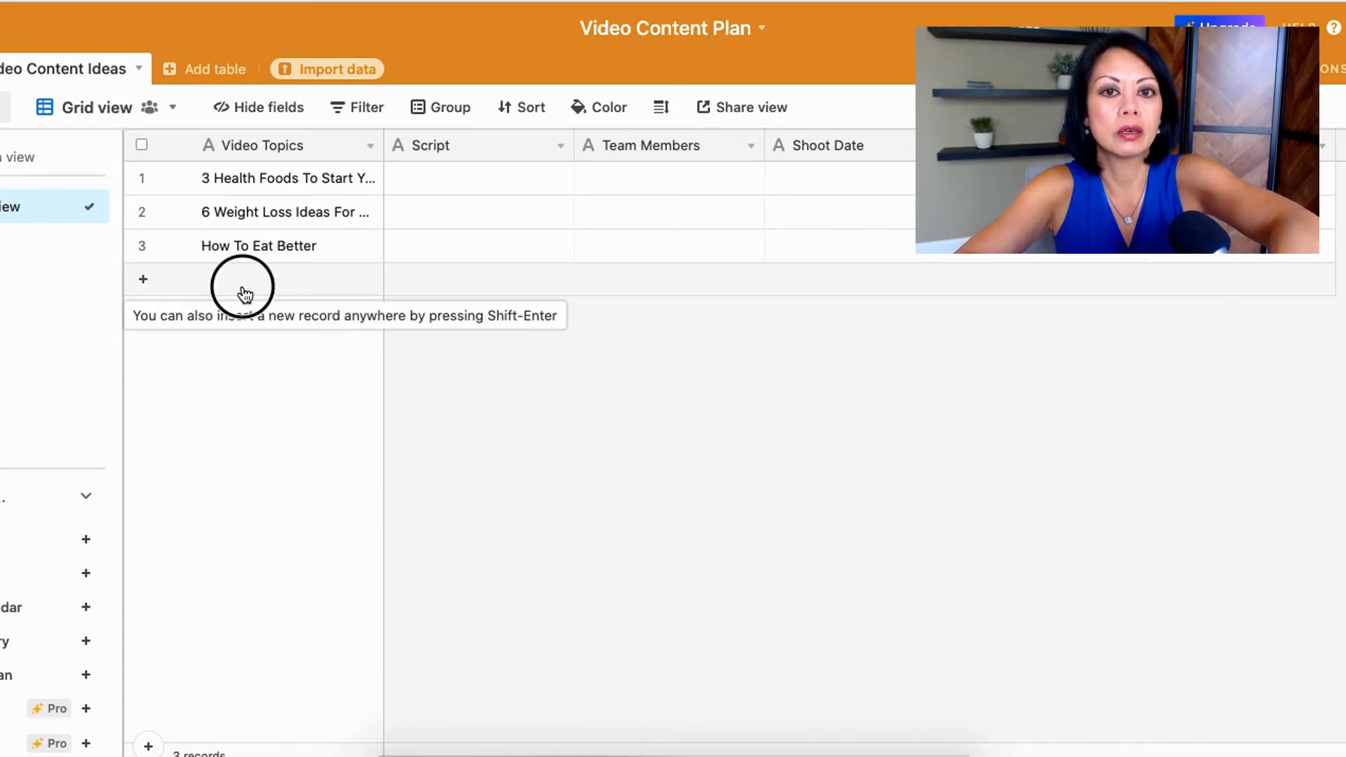
pyautogui.write('How To')
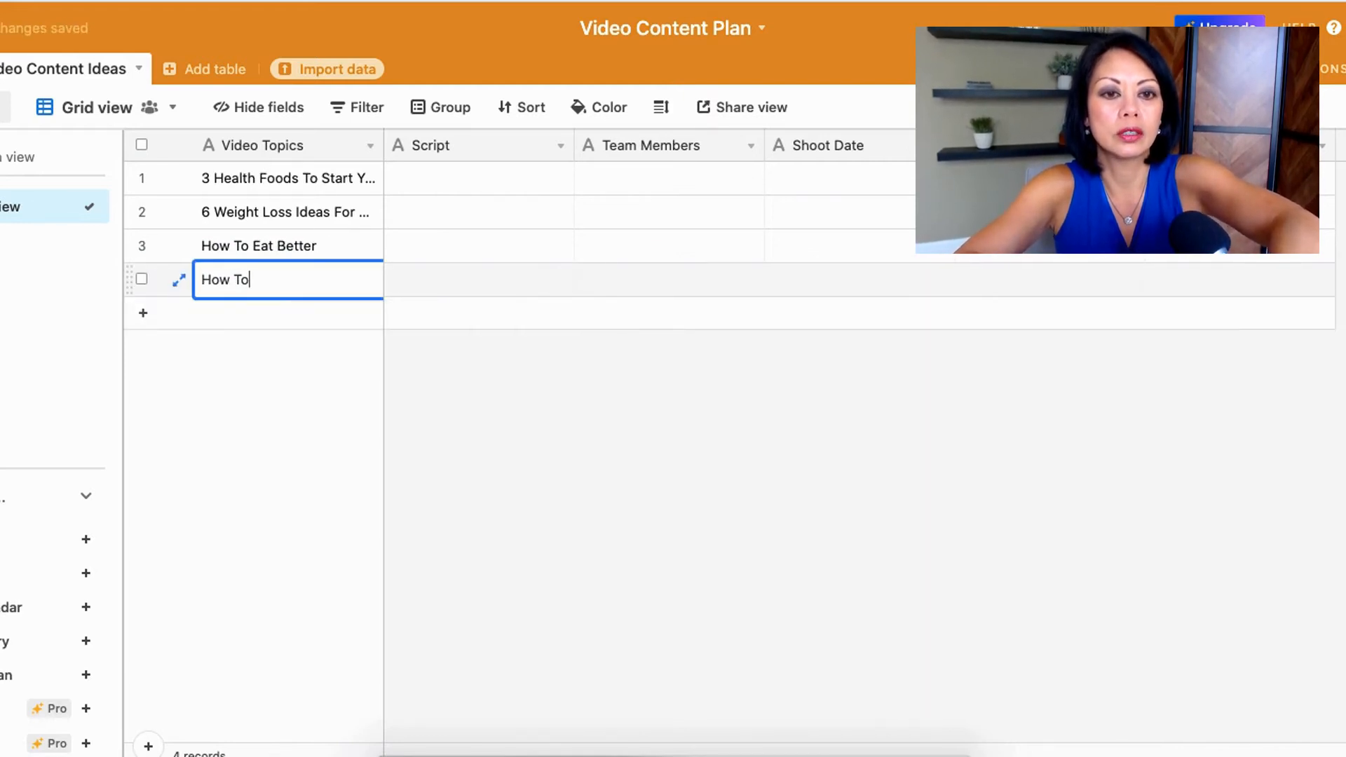
pyautogui.write(' Eat Better While Traveling W')
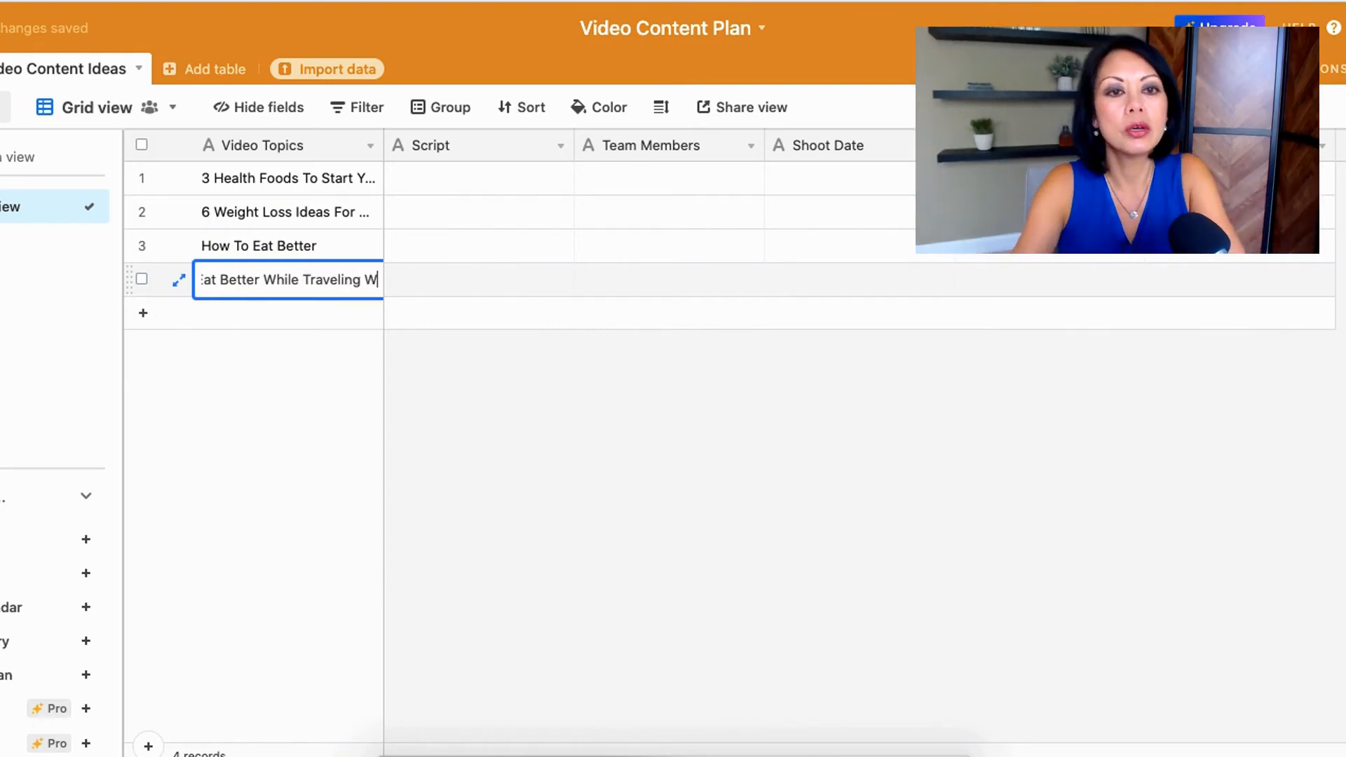
pyautogui.write('ith The Family')
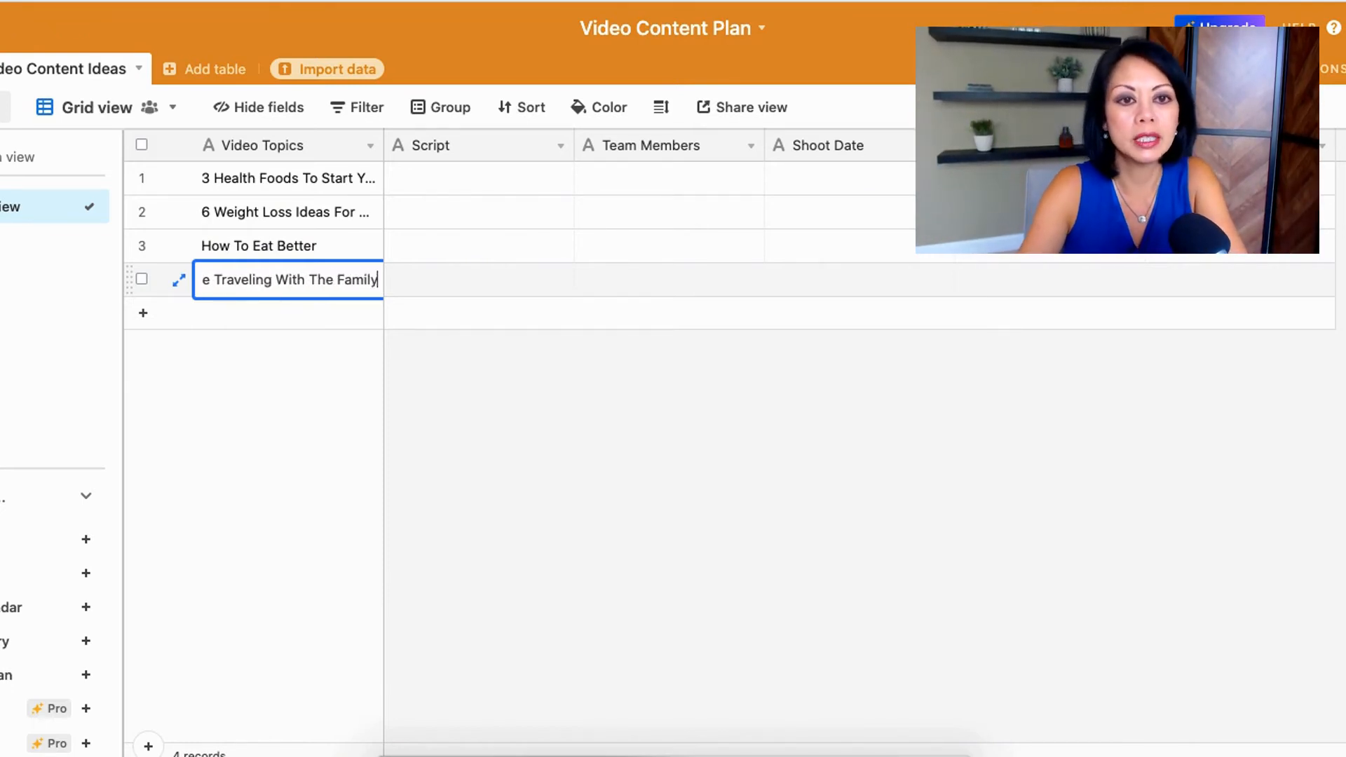
pyautogui.press('Return')
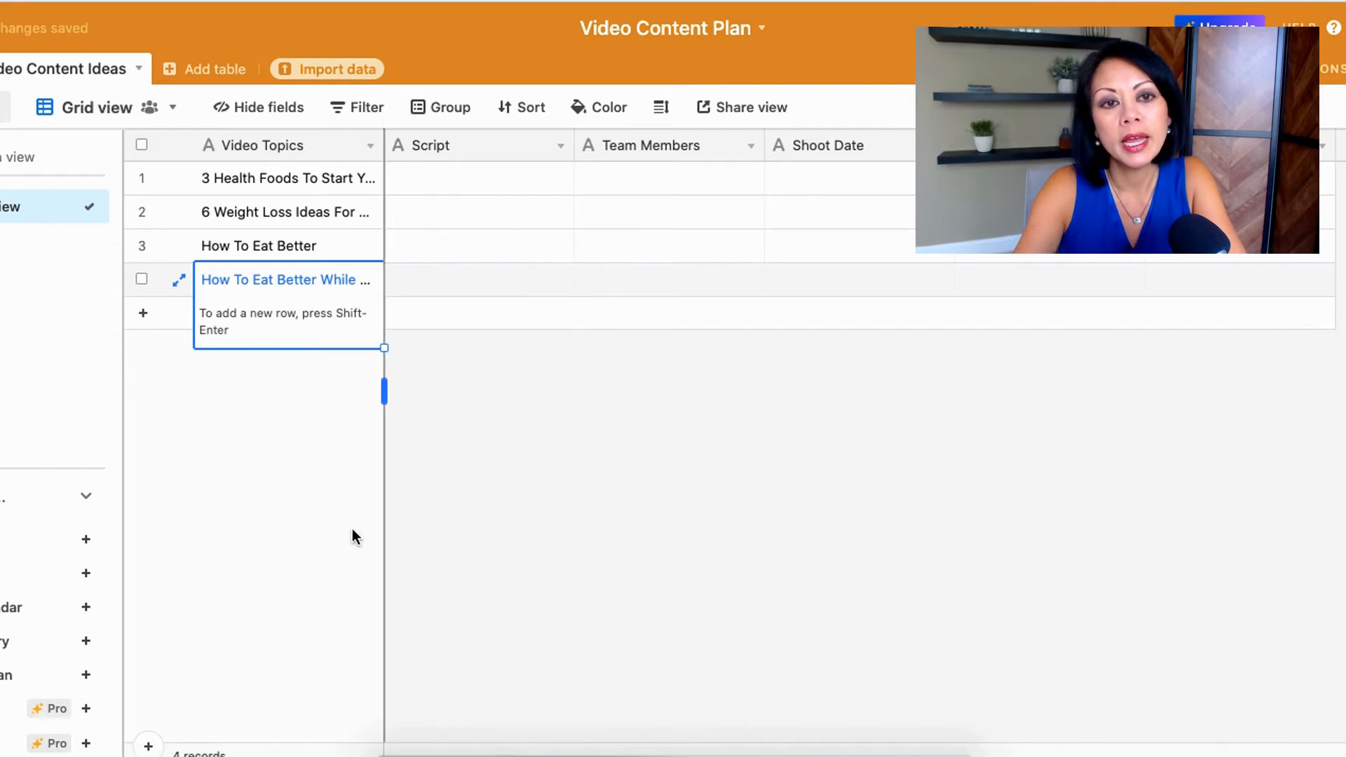
pyautogui.click(318, 511)
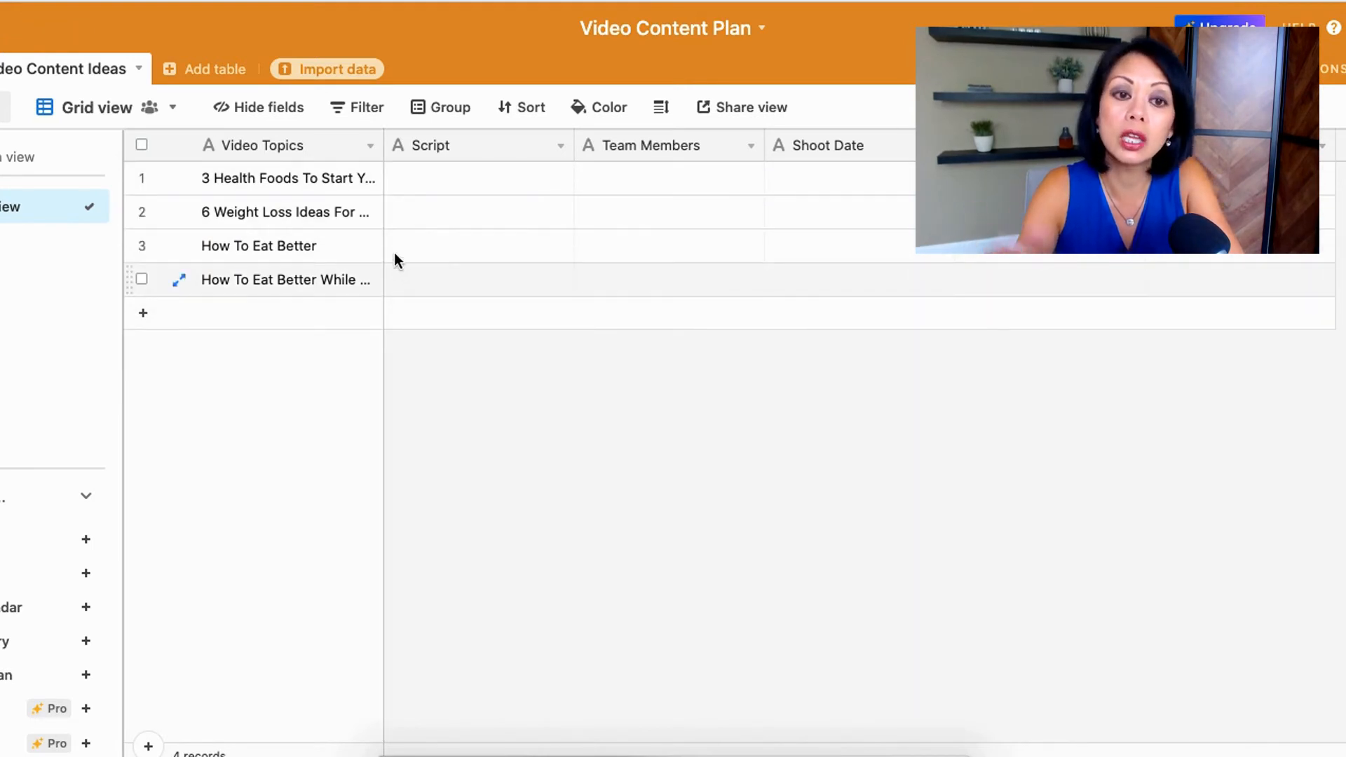
pyautogui.click(370, 149)
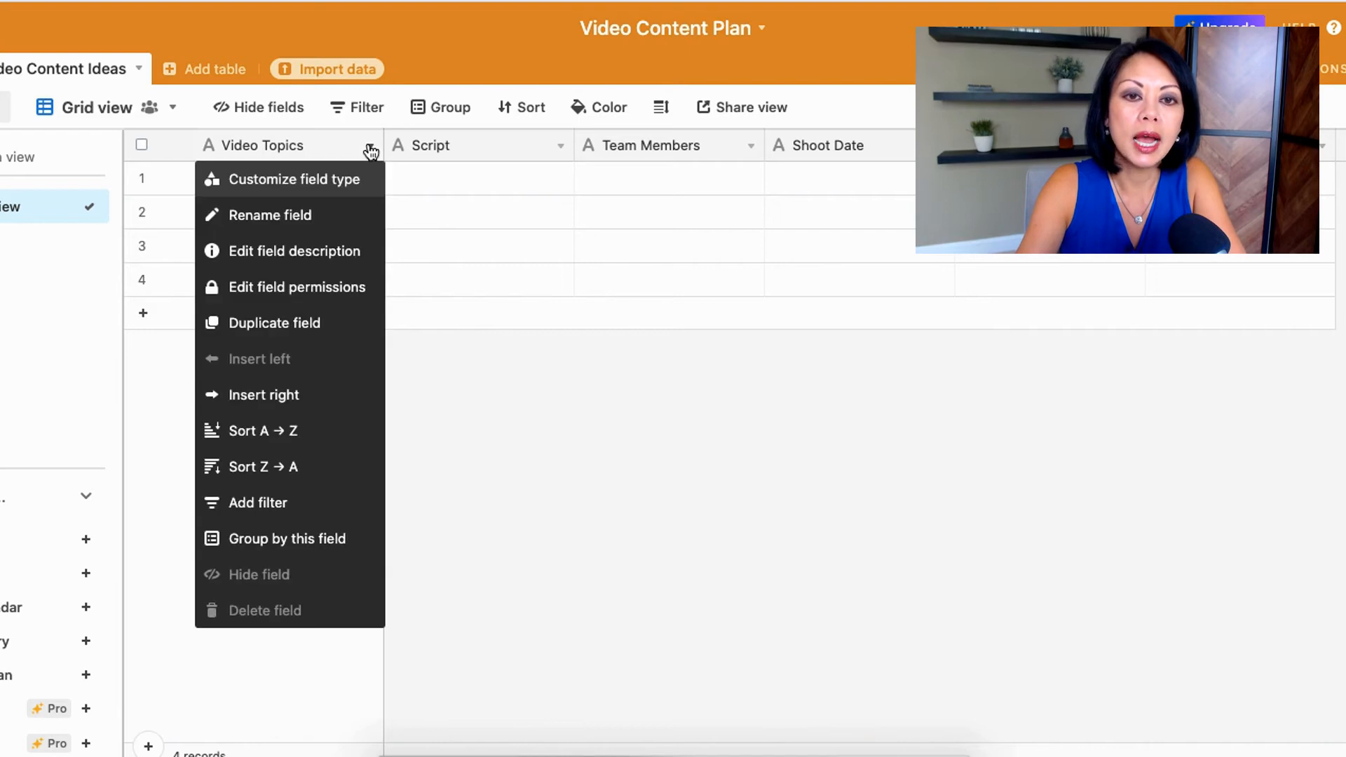
pyautogui.click(317, 184)
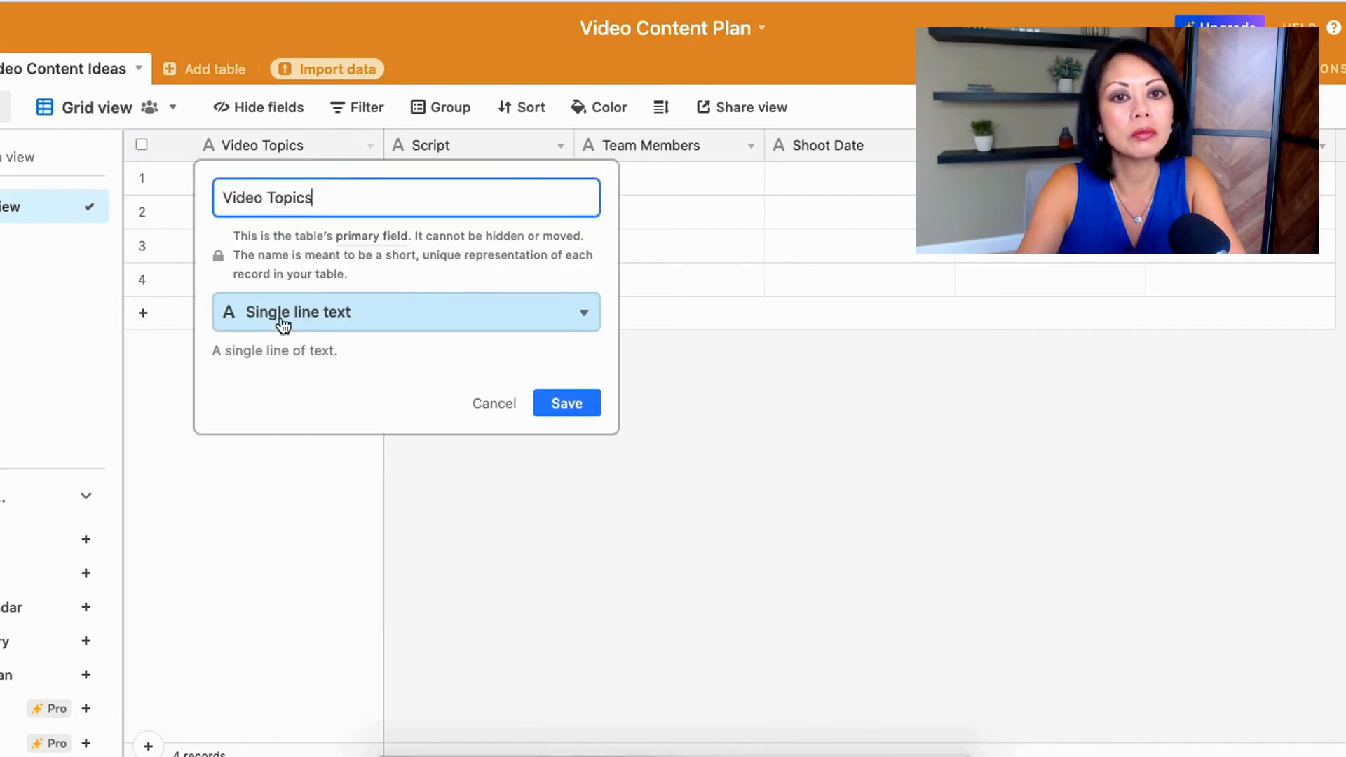
pyautogui.click(496, 403)
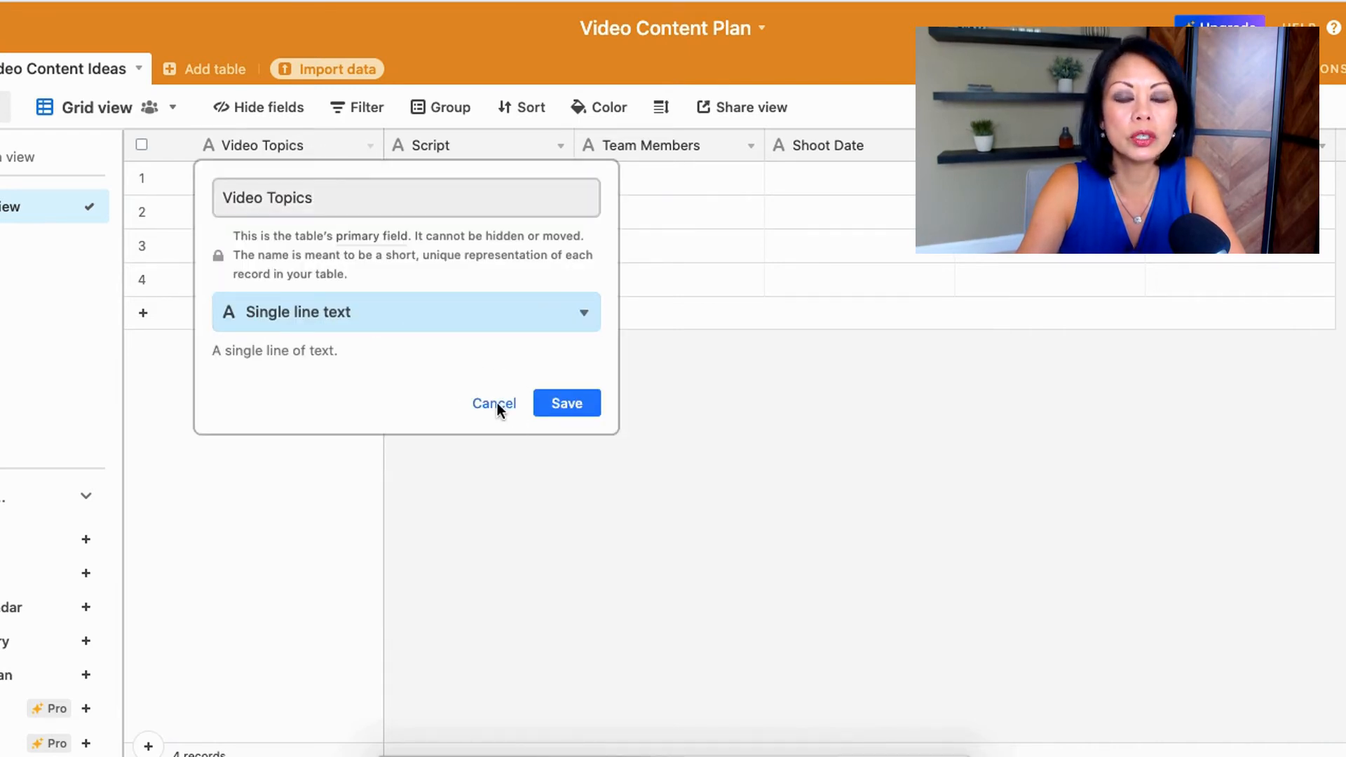
# Step: Change the Script field to the Long text type with rich text formatting enabled and save it
pyautogui.click(560, 146)
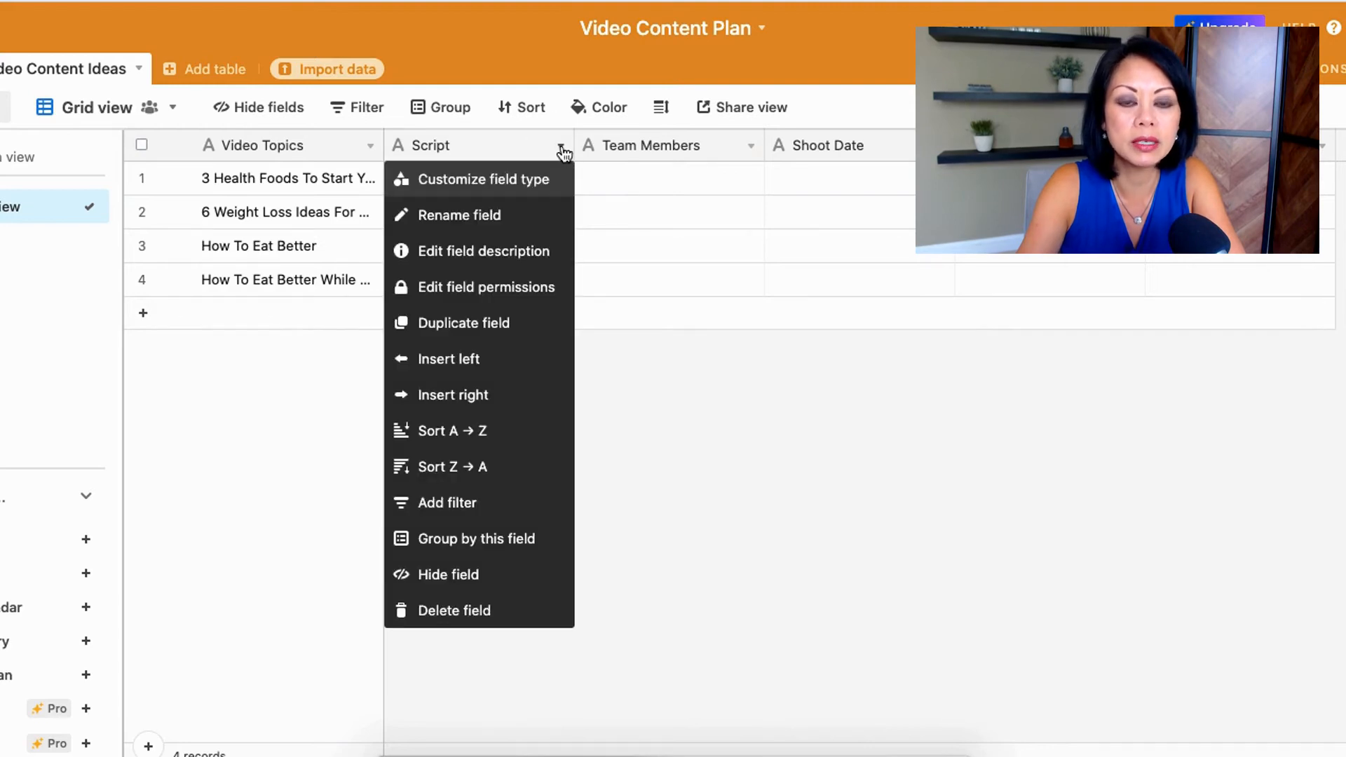
pyautogui.click(490, 179)
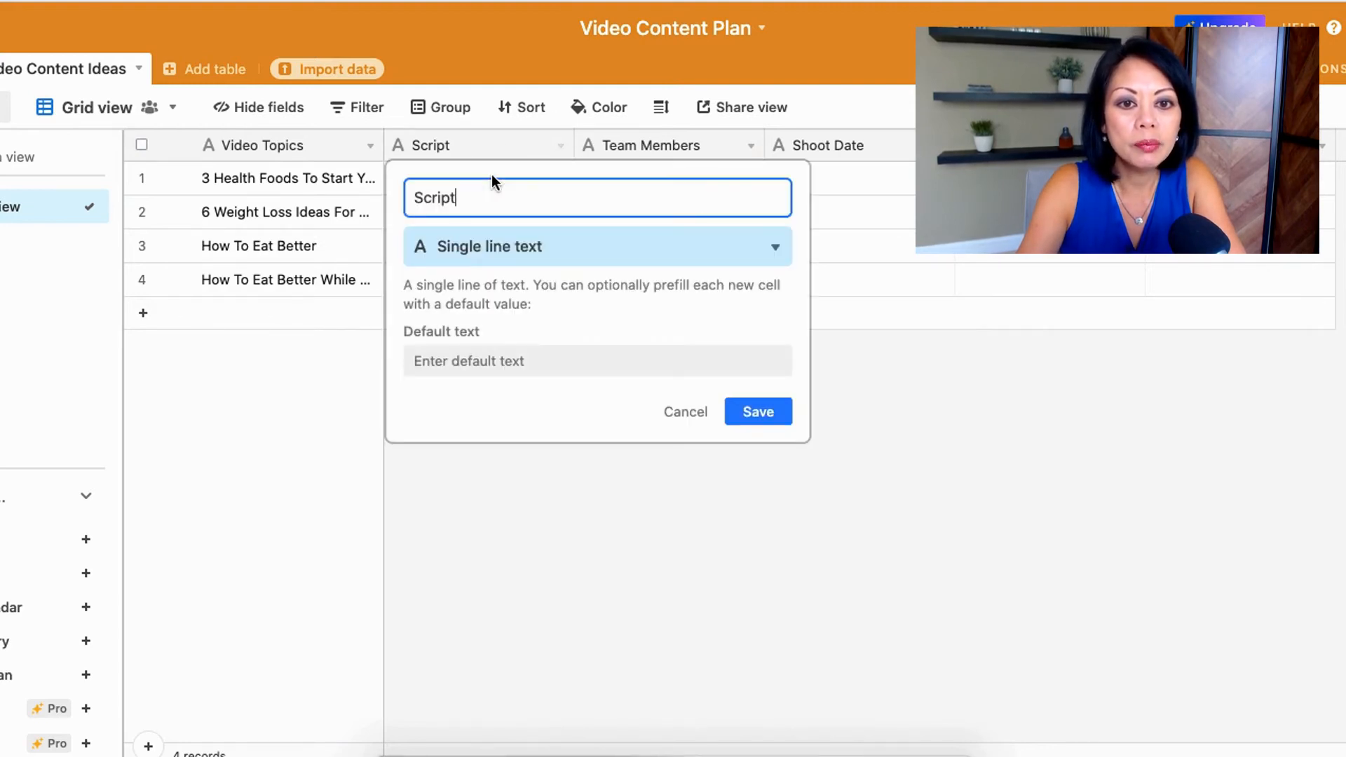
pyautogui.click(549, 256)
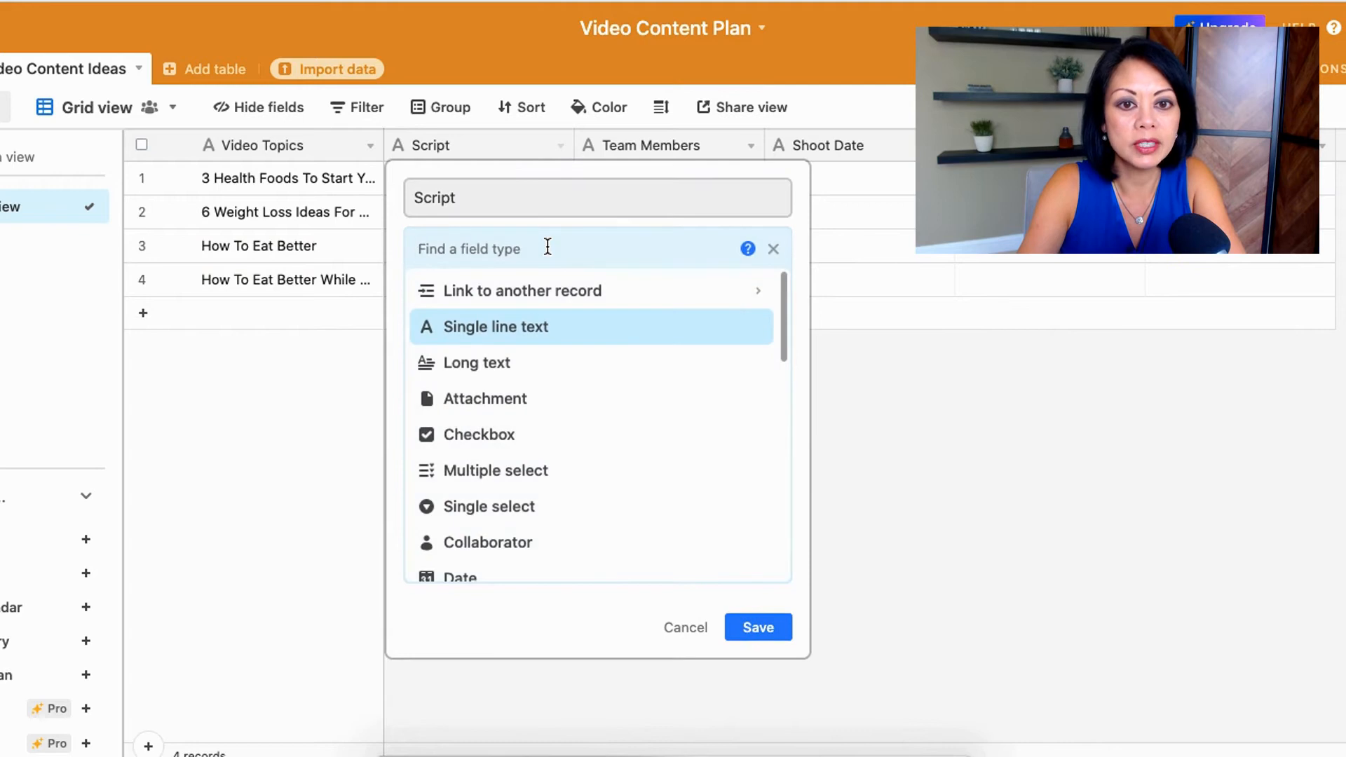
pyautogui.click(496, 358)
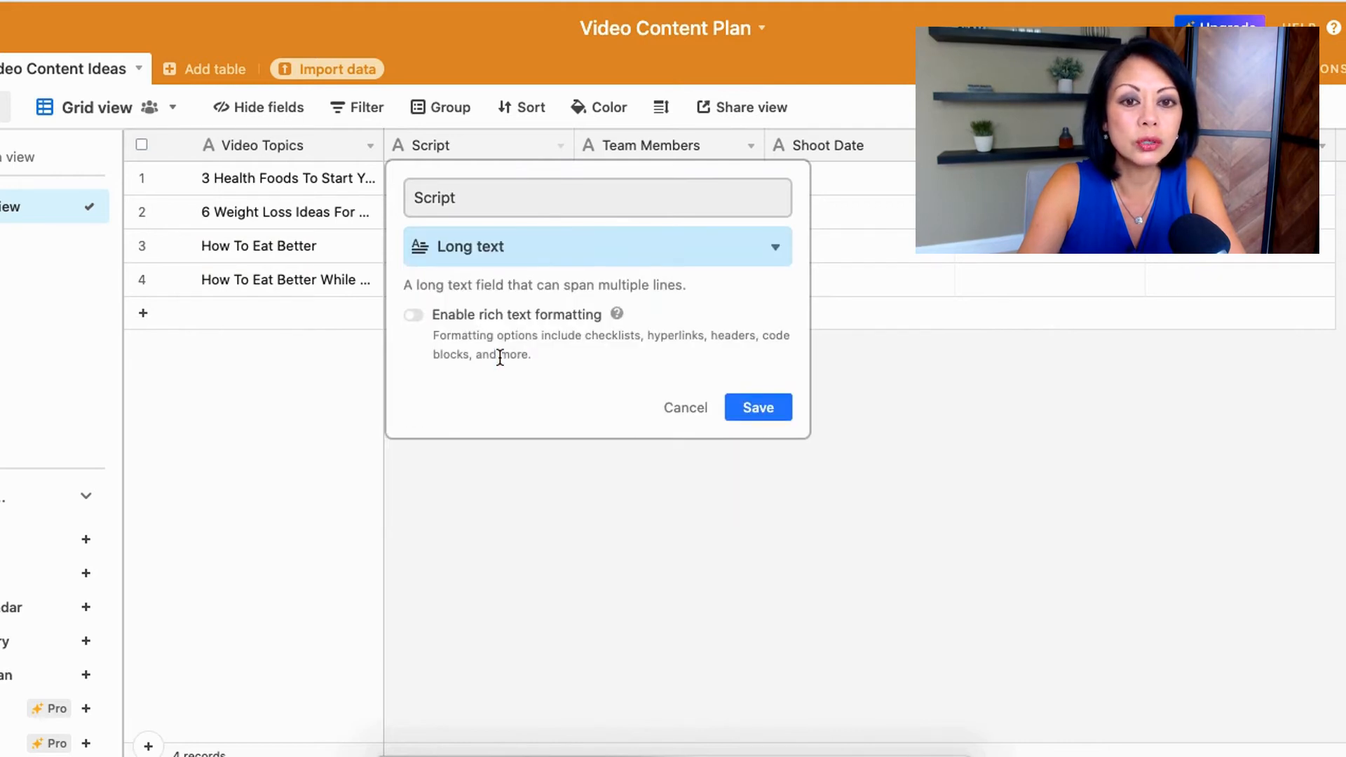
pyautogui.click(413, 317)
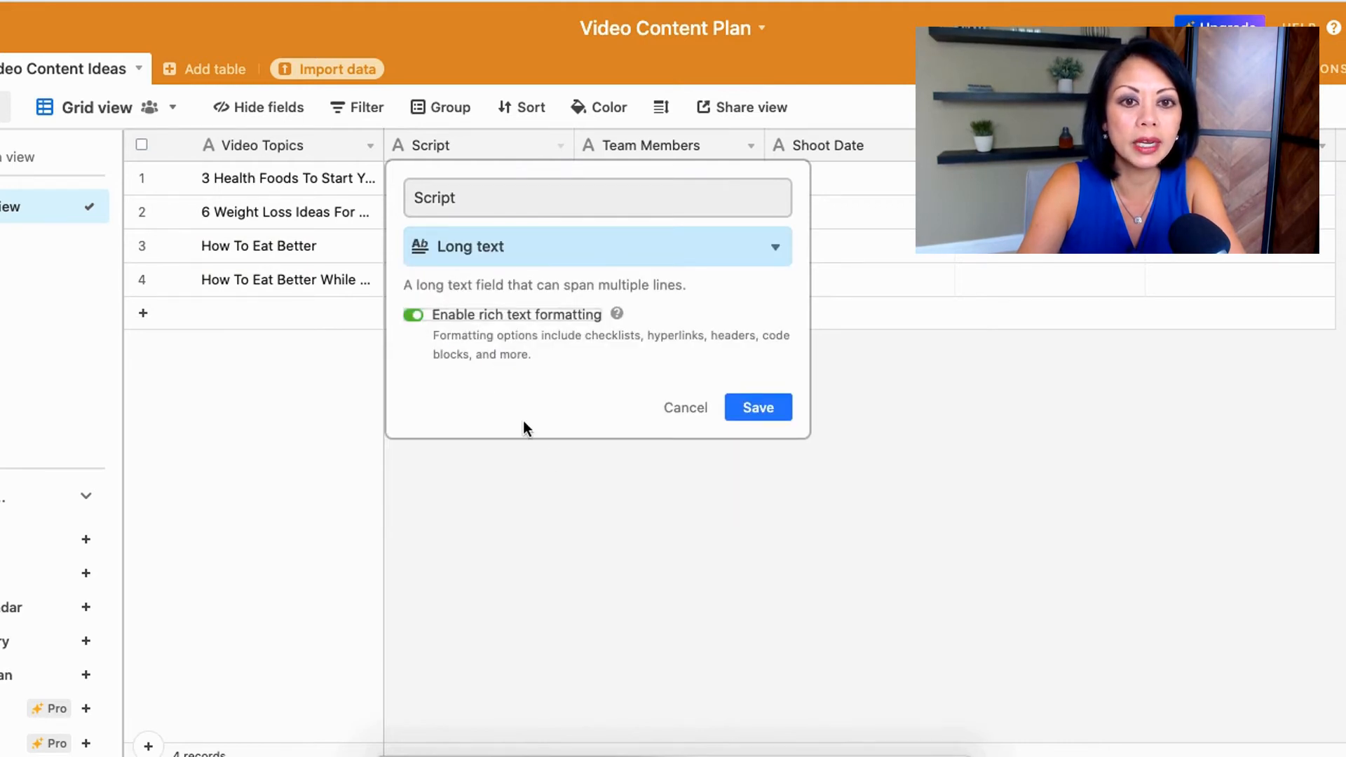
pyautogui.click(767, 408)
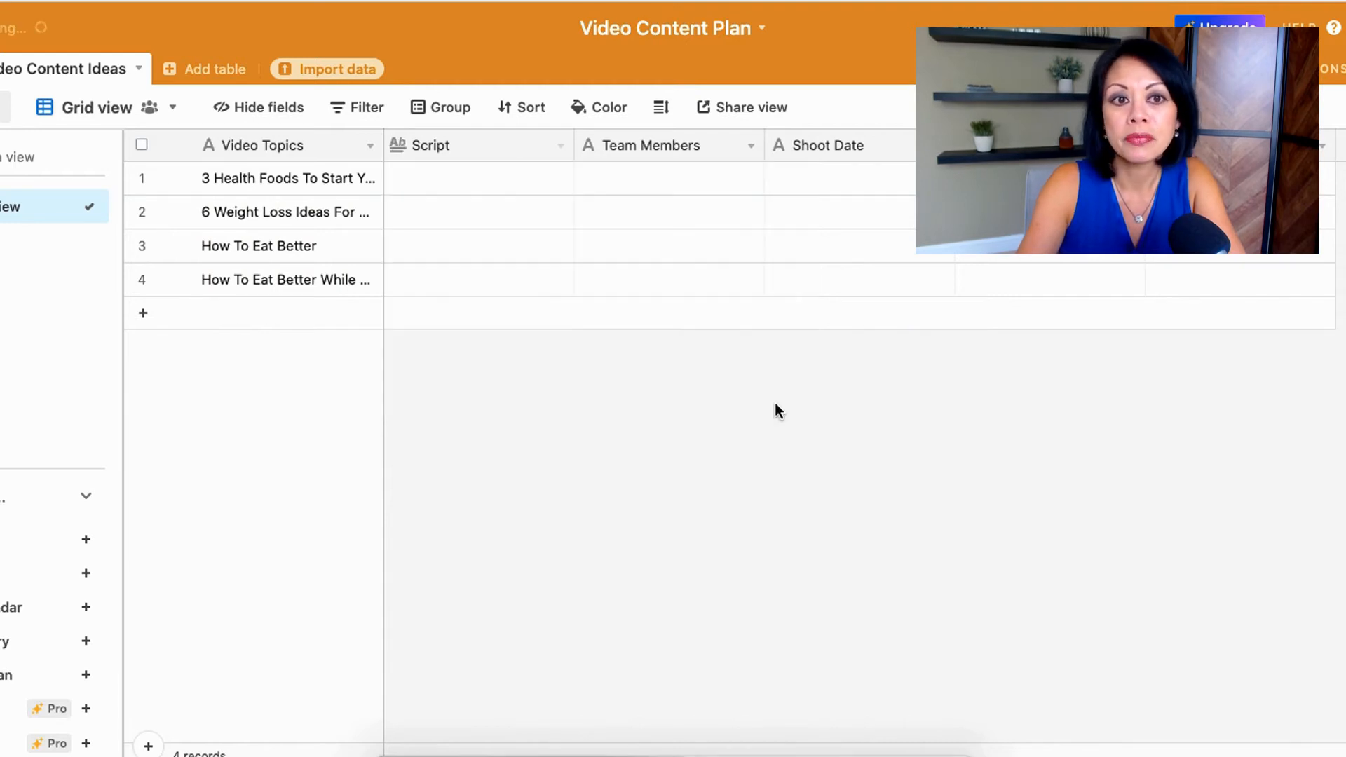
# Step: Write a numbered list of Eggs, Milk and Bread as the script of the first record
pyautogui.click(478, 178)
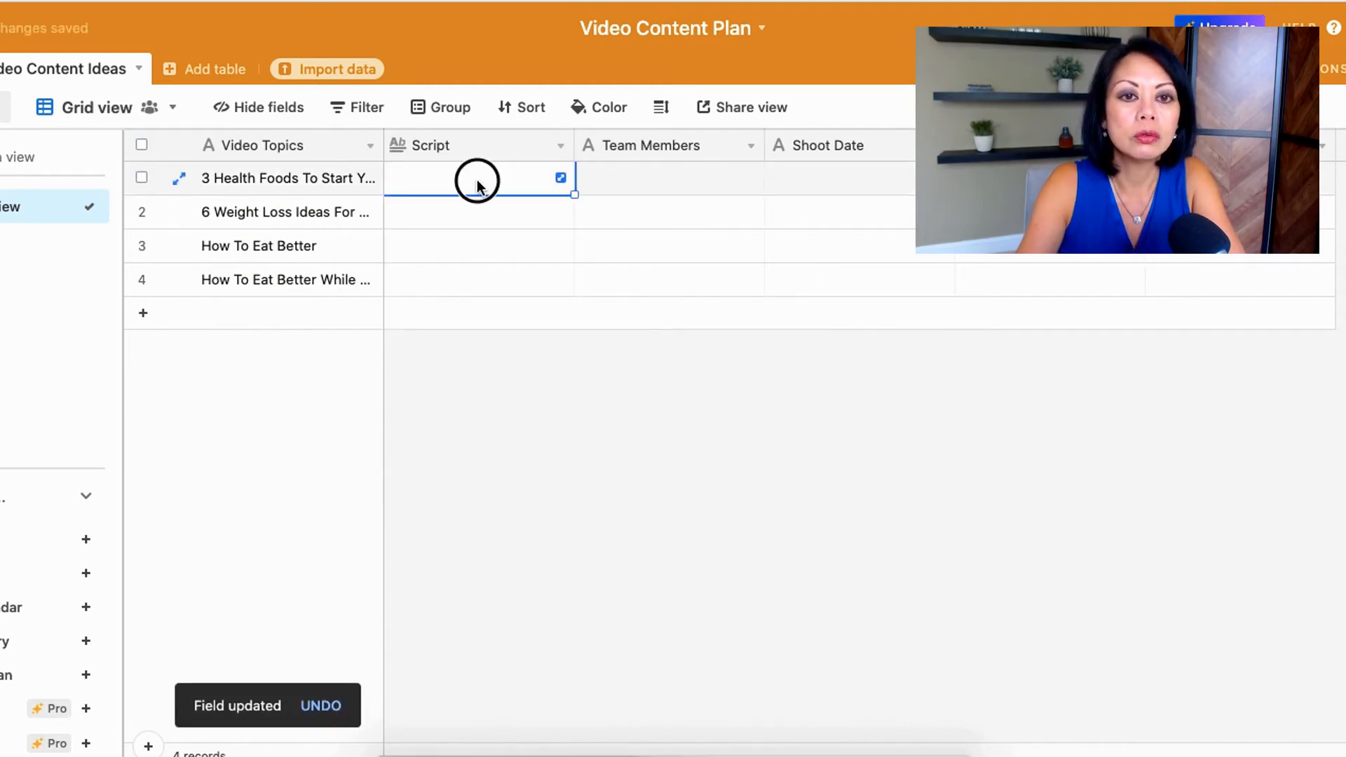
pyautogui.click(477, 181)
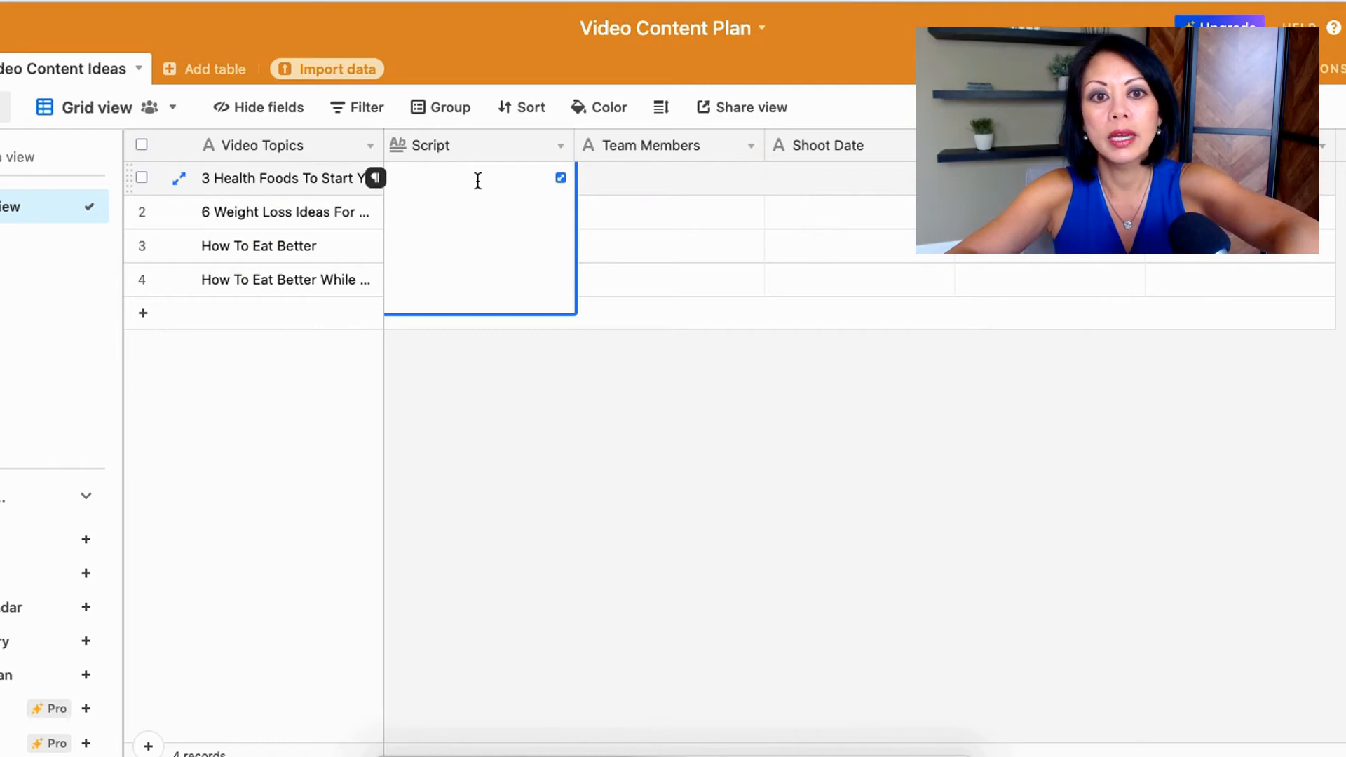
pyautogui.write('1. ')
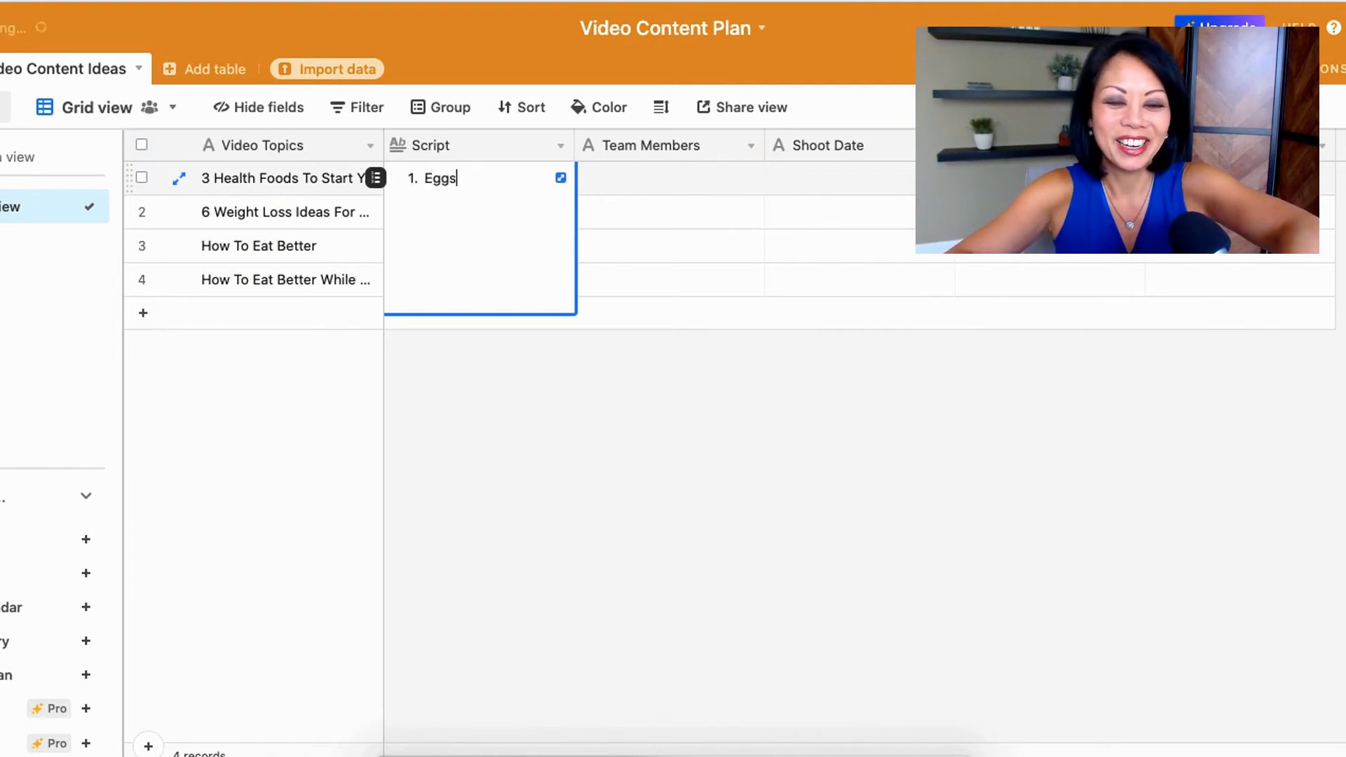
pyautogui.write('Eggs')
pyautogui.press('Return')
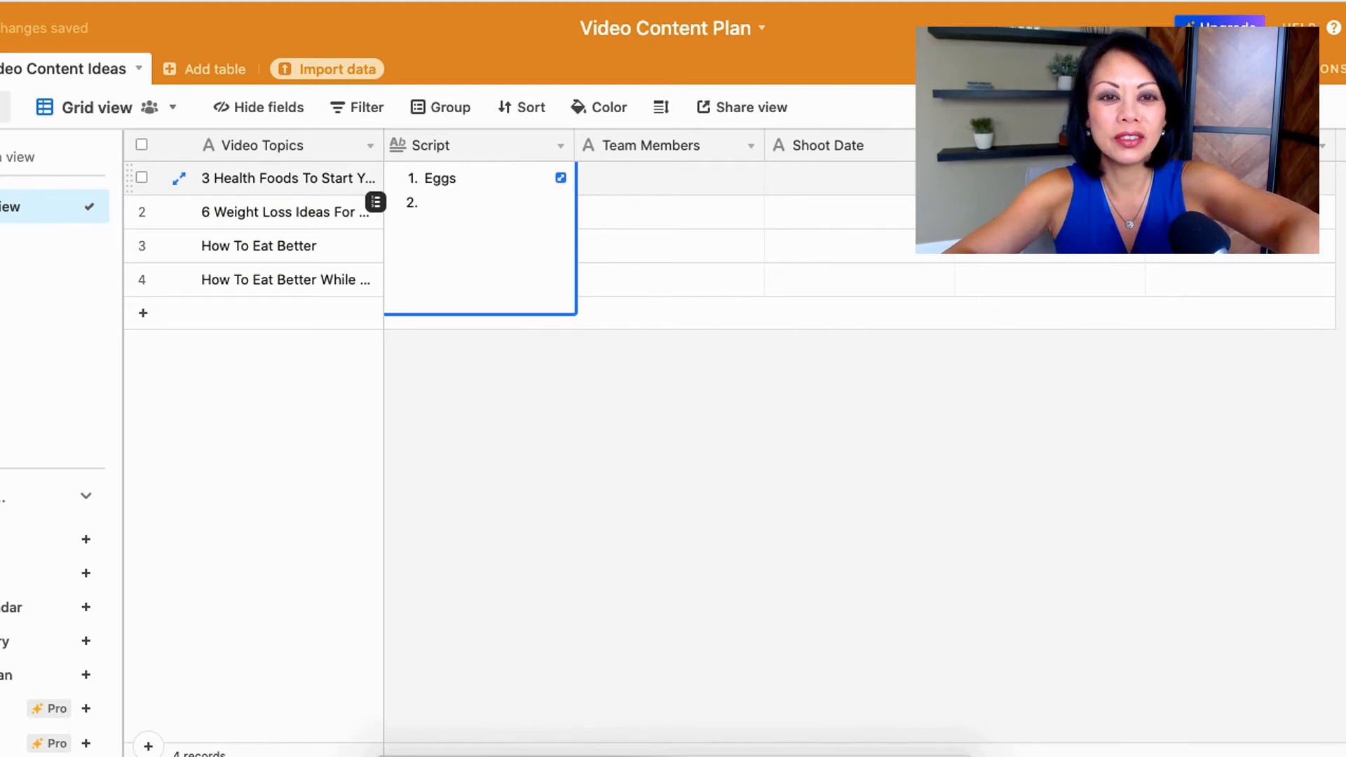
pyautogui.write('Milk')
pyautogui.press('Return')
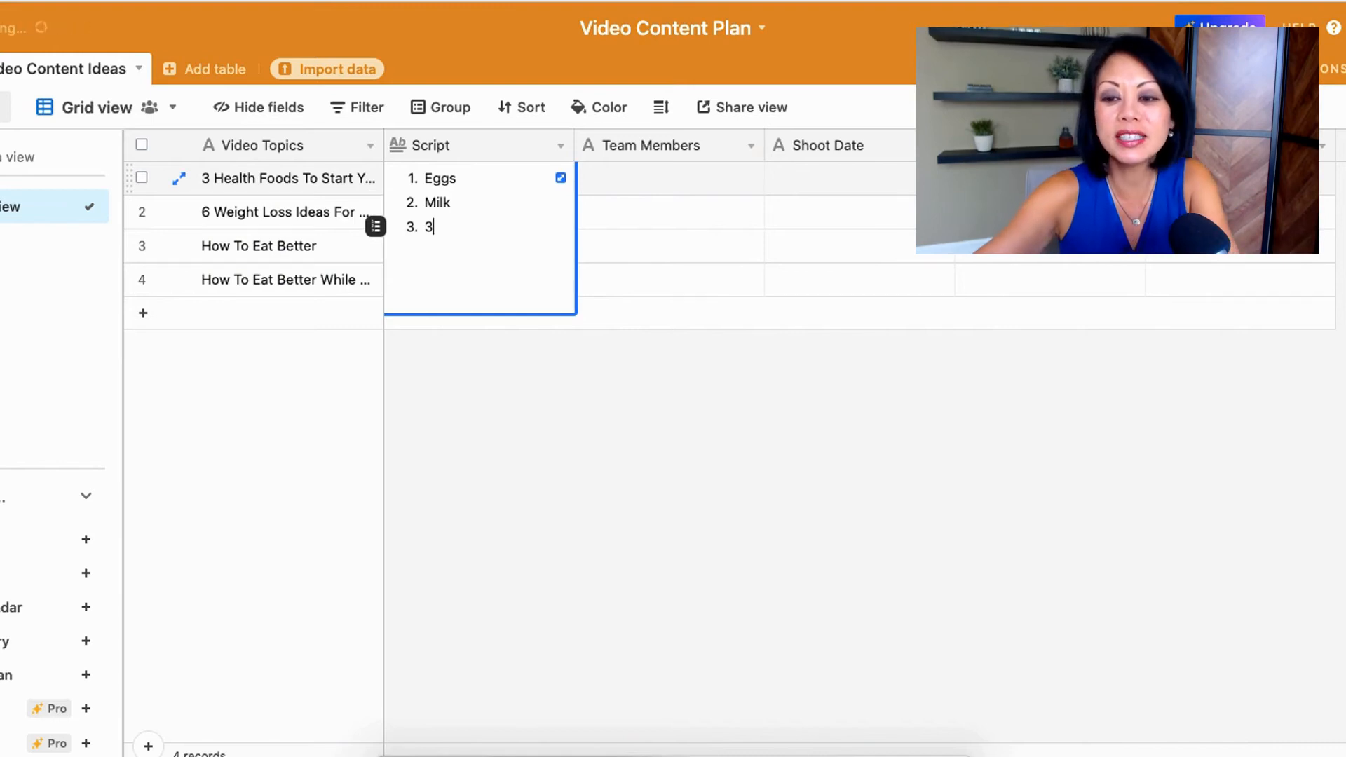
pyautogui.write('Bread')
pyautogui.press('Return')
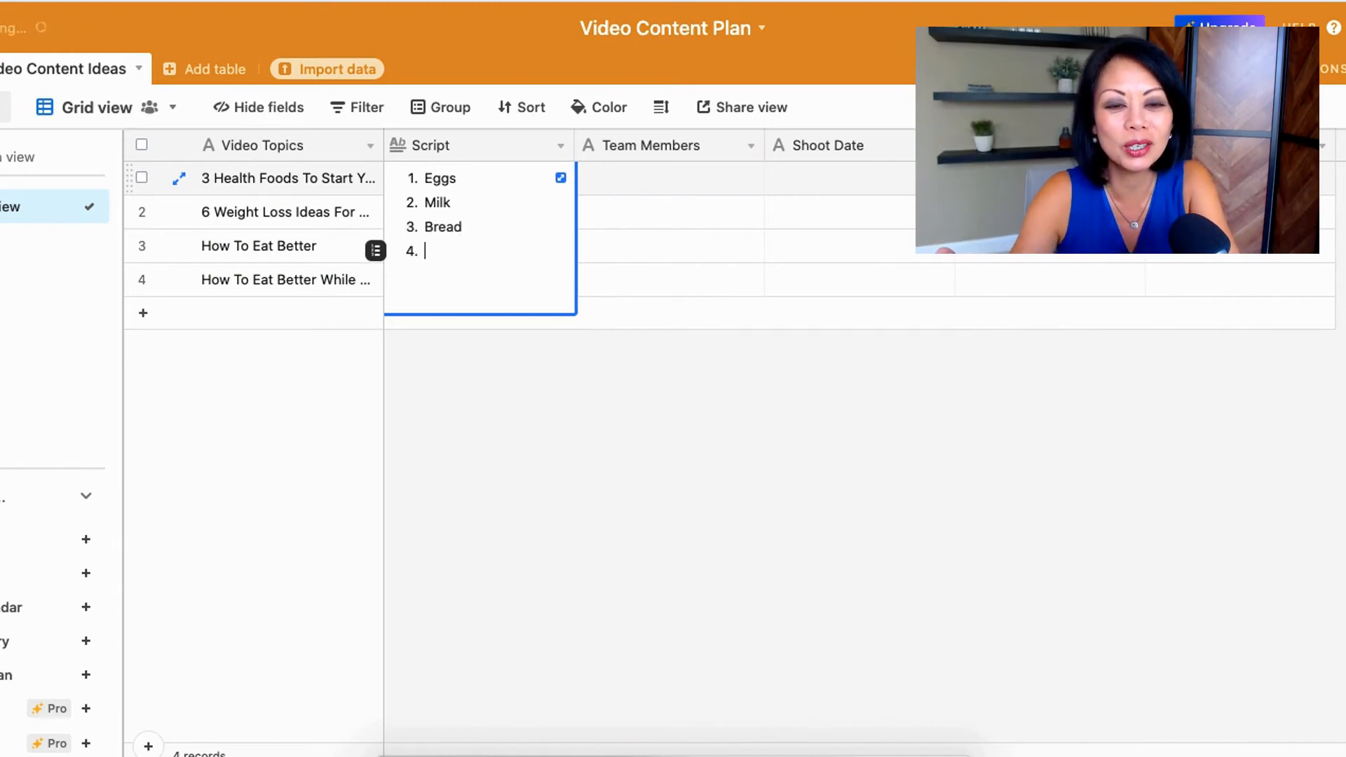
pyautogui.press('BackSpace')
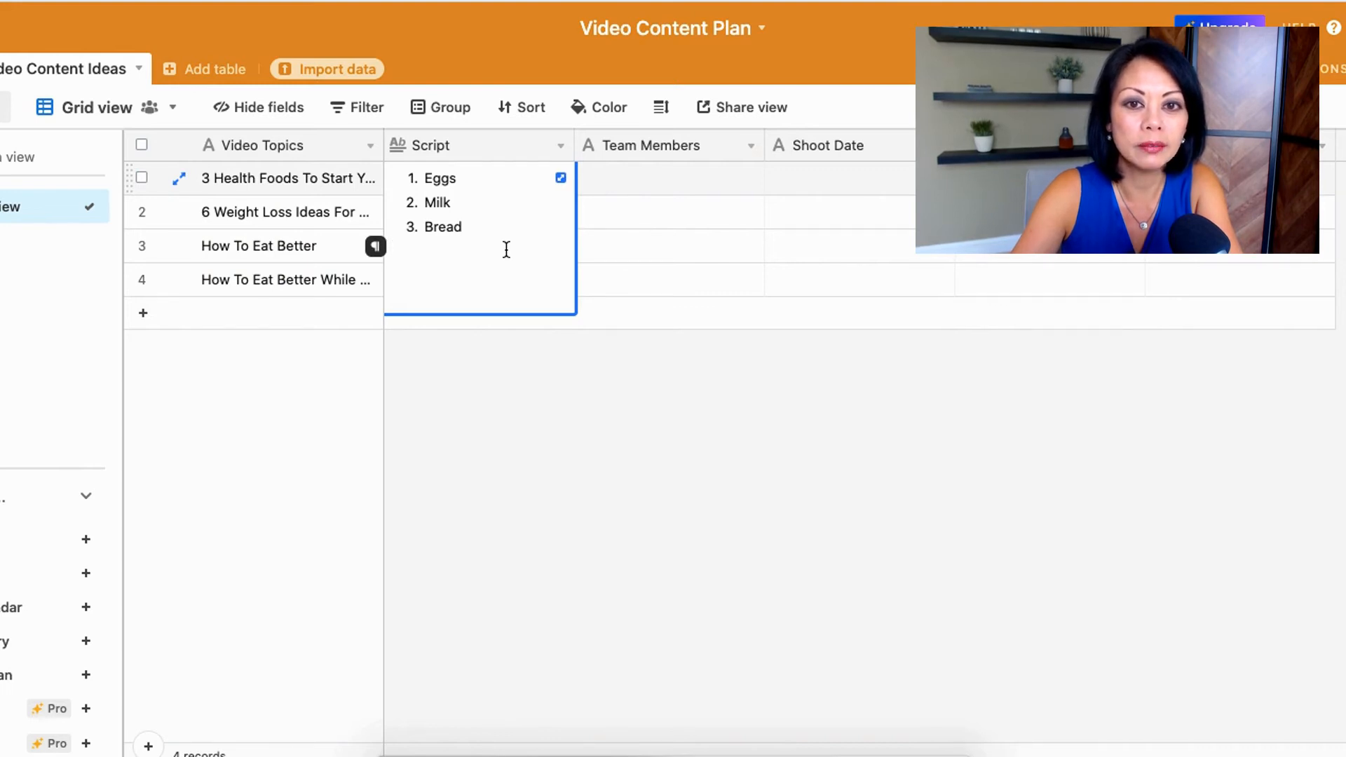
pyautogui.click(571, 450)
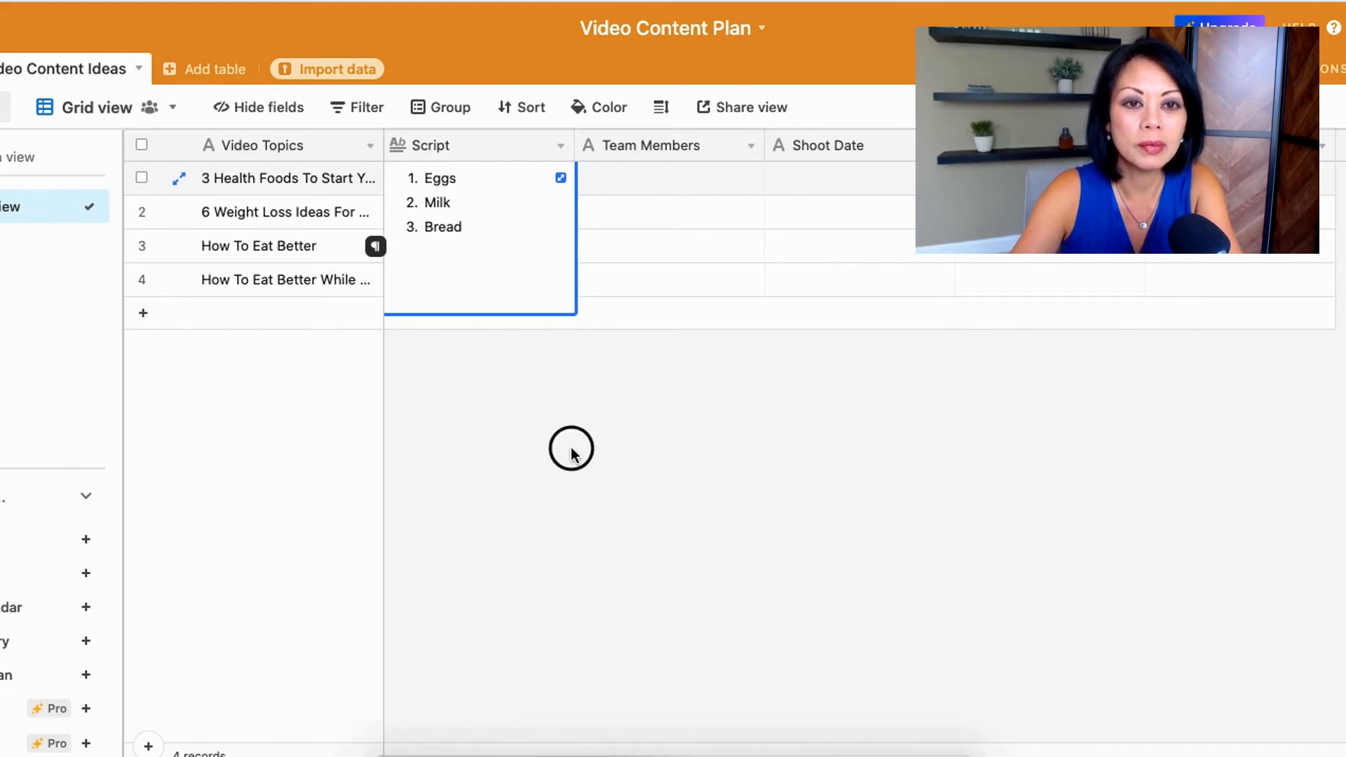
# Step: Set the grid's row height to Extra Tall
pyautogui.click(662, 109)
pyautogui.click(693, 284)
pyautogui.click(696, 284)
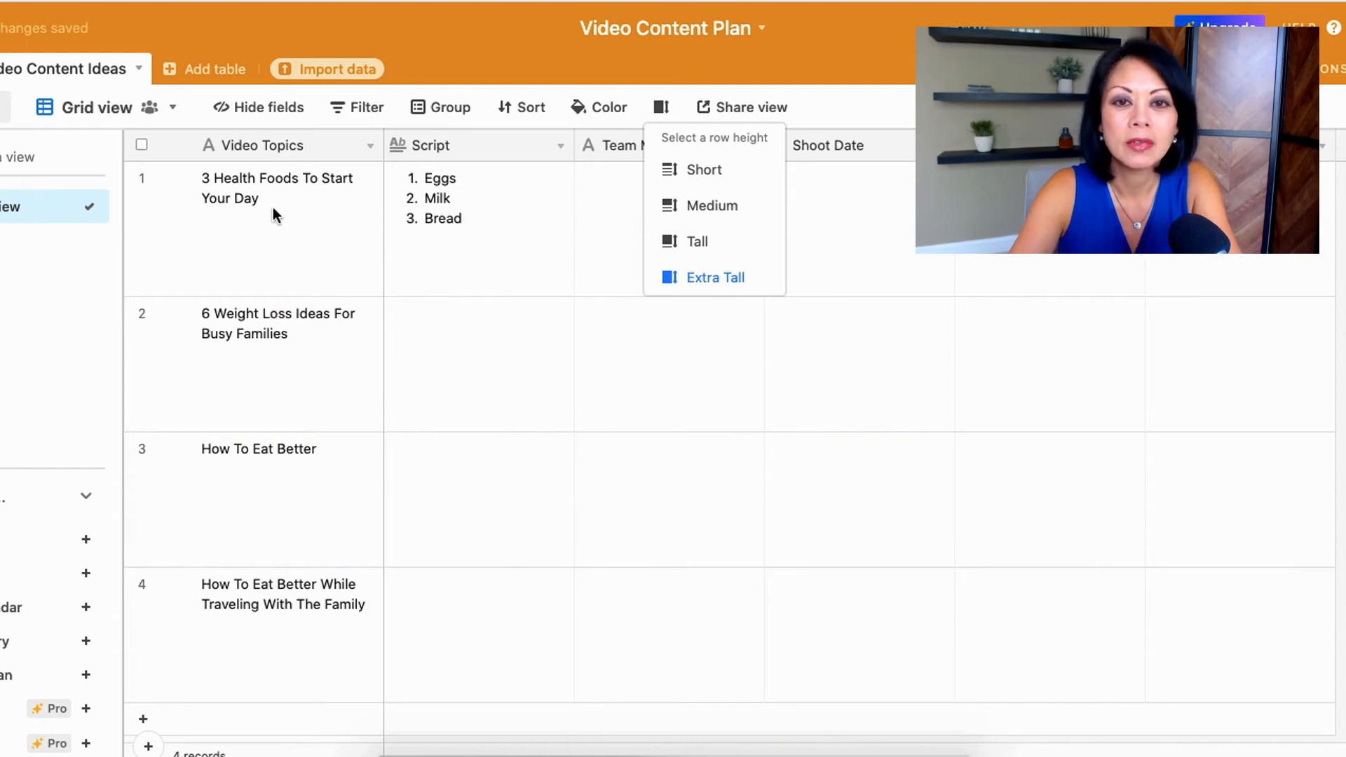
pyautogui.click(612, 266)
# Step: Customize the Team Members field, changing its type to Single select
pyautogui.click(751, 145)
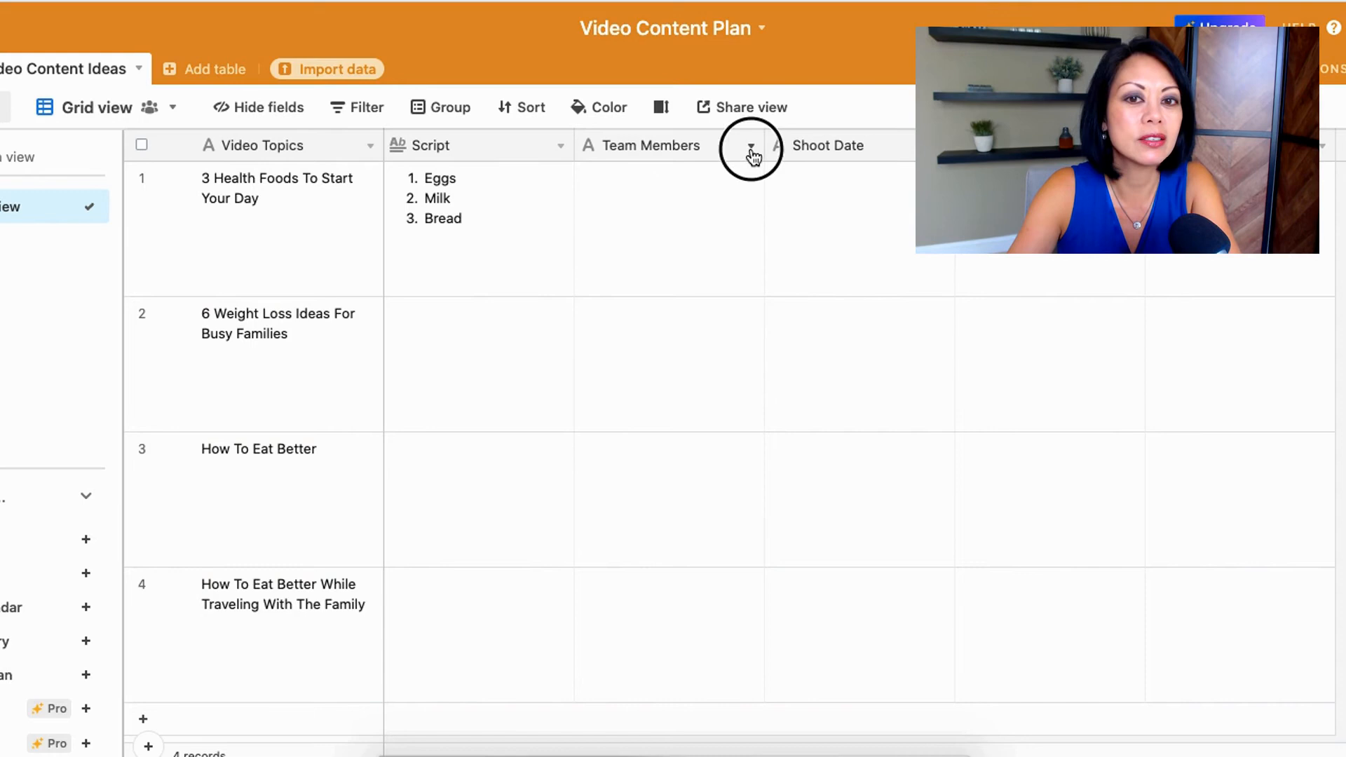
pyautogui.click(687, 184)
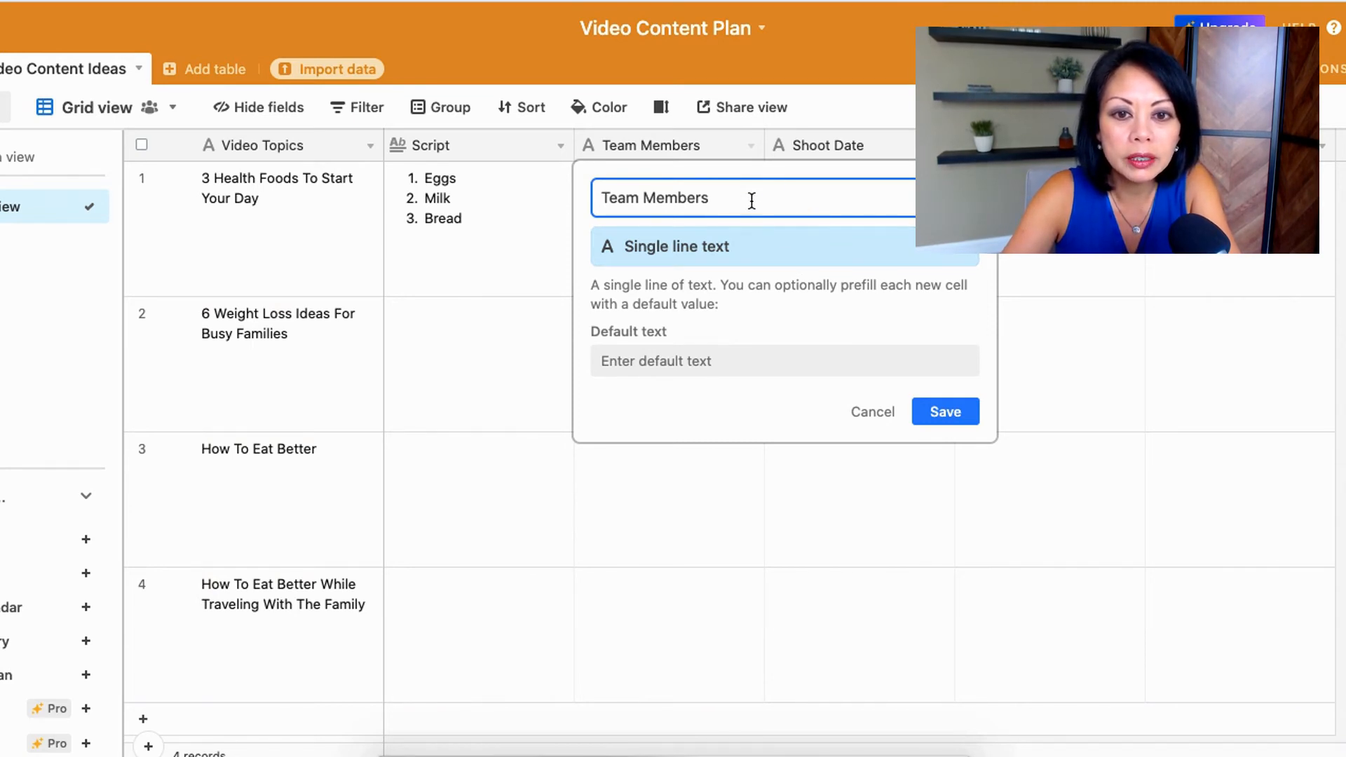
pyautogui.click(766, 249)
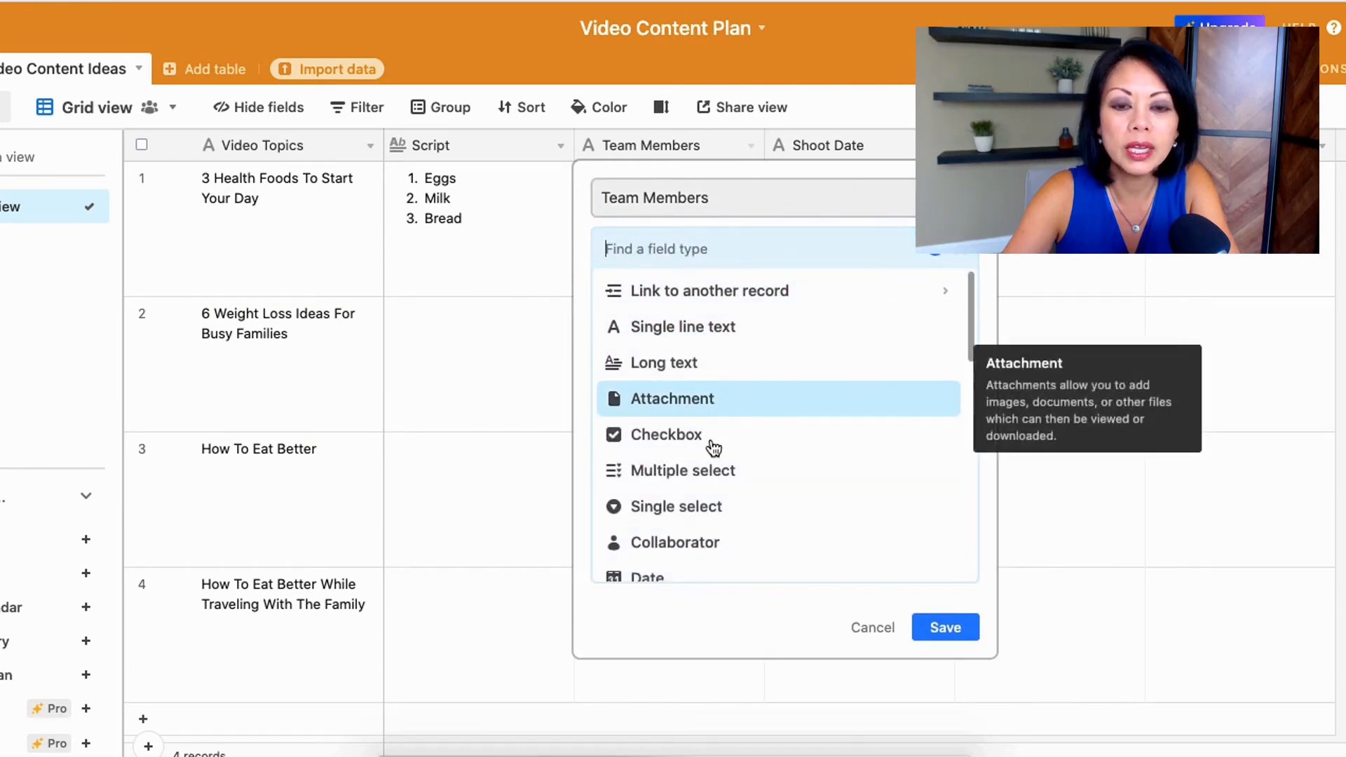
pyautogui.click(702, 508)
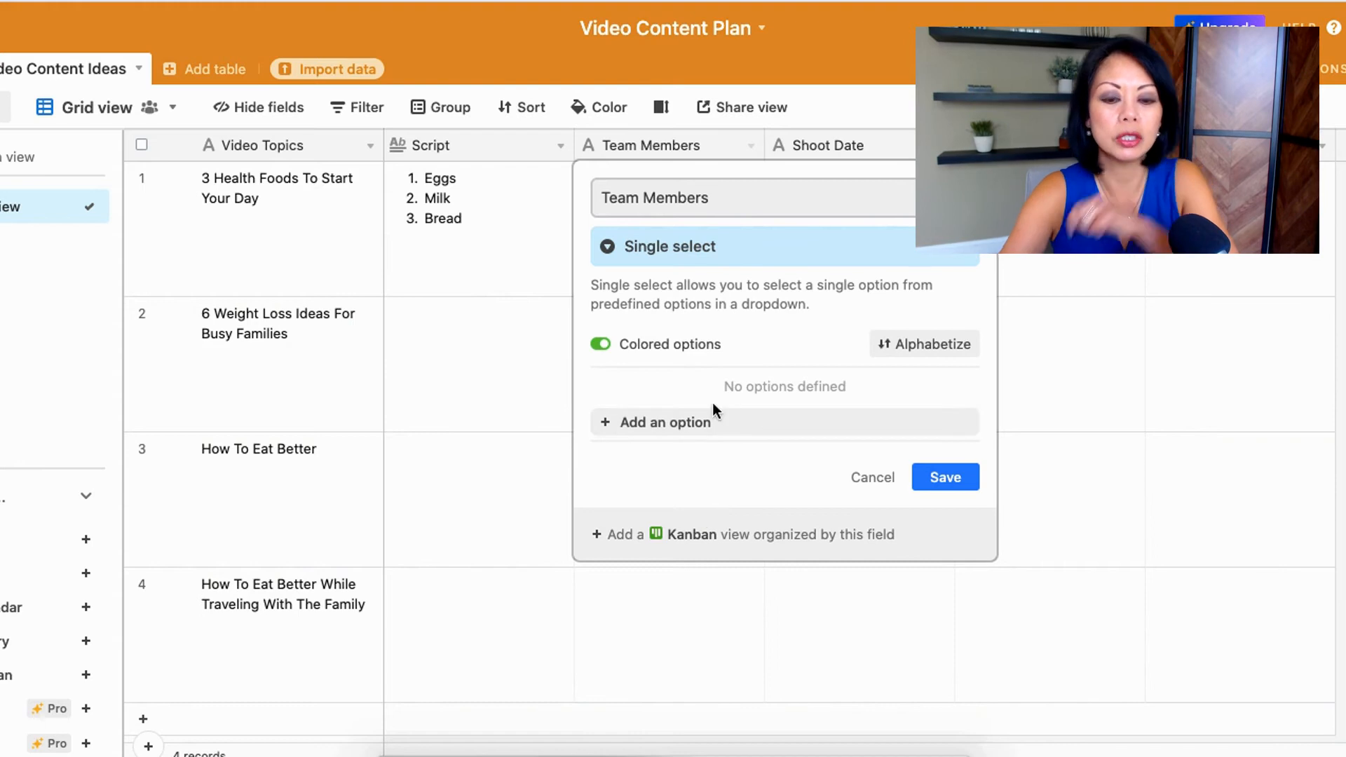
# Step: Add four team members' first names as colored options of the Team Members field and save it
pyautogui.click(708, 421)
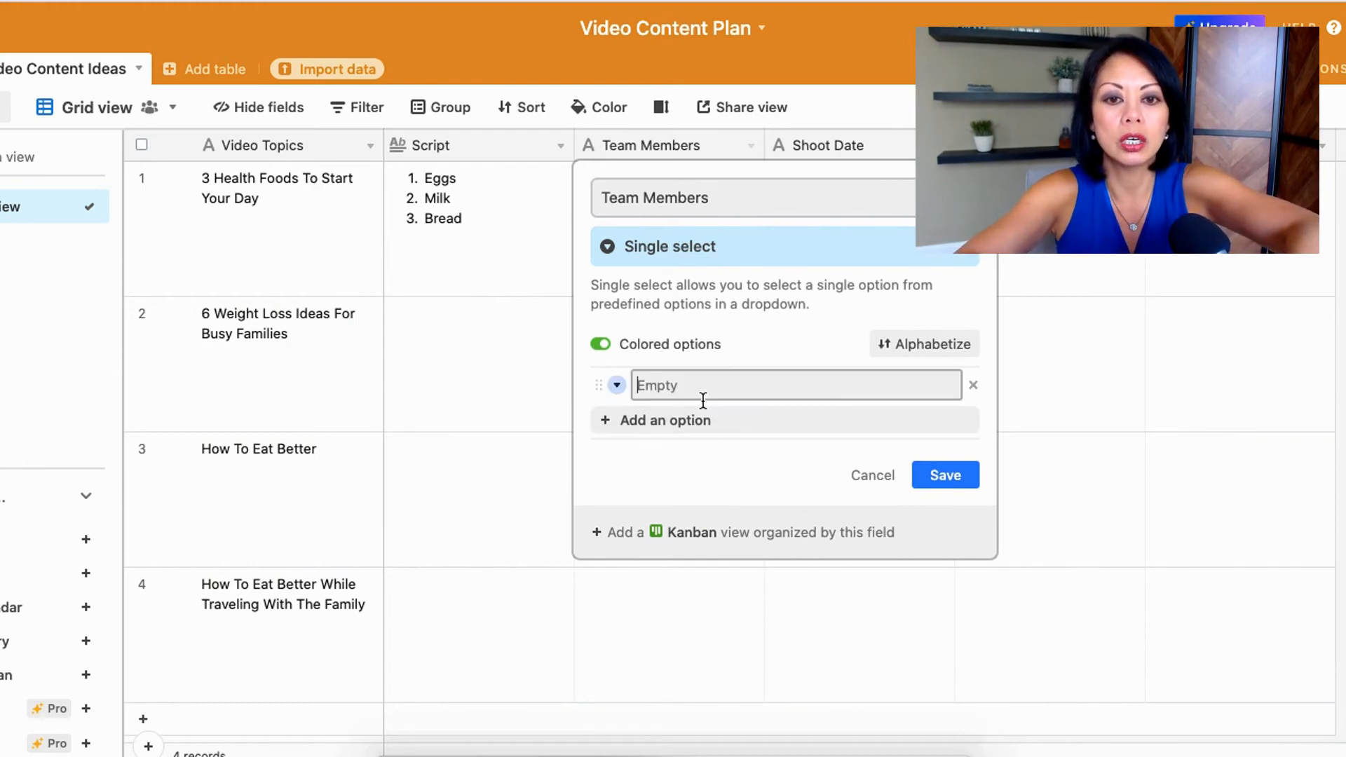
pyautogui.write('John')
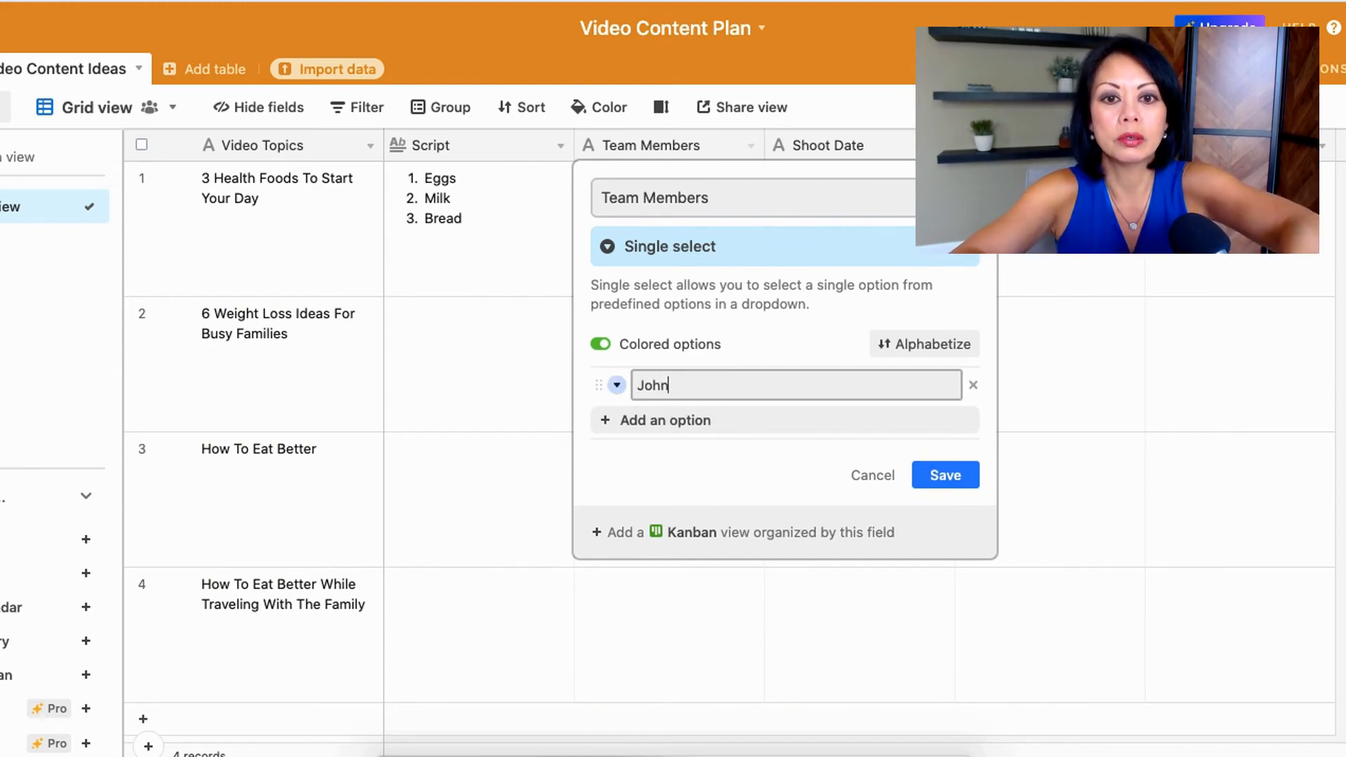
pyautogui.press('Return')
pyautogui.write('Paul')
pyautogui.press('Return')
pyautogui.write('Elizabeth')
pyautogui.press('Return')
pyautogui.write('Sarah')
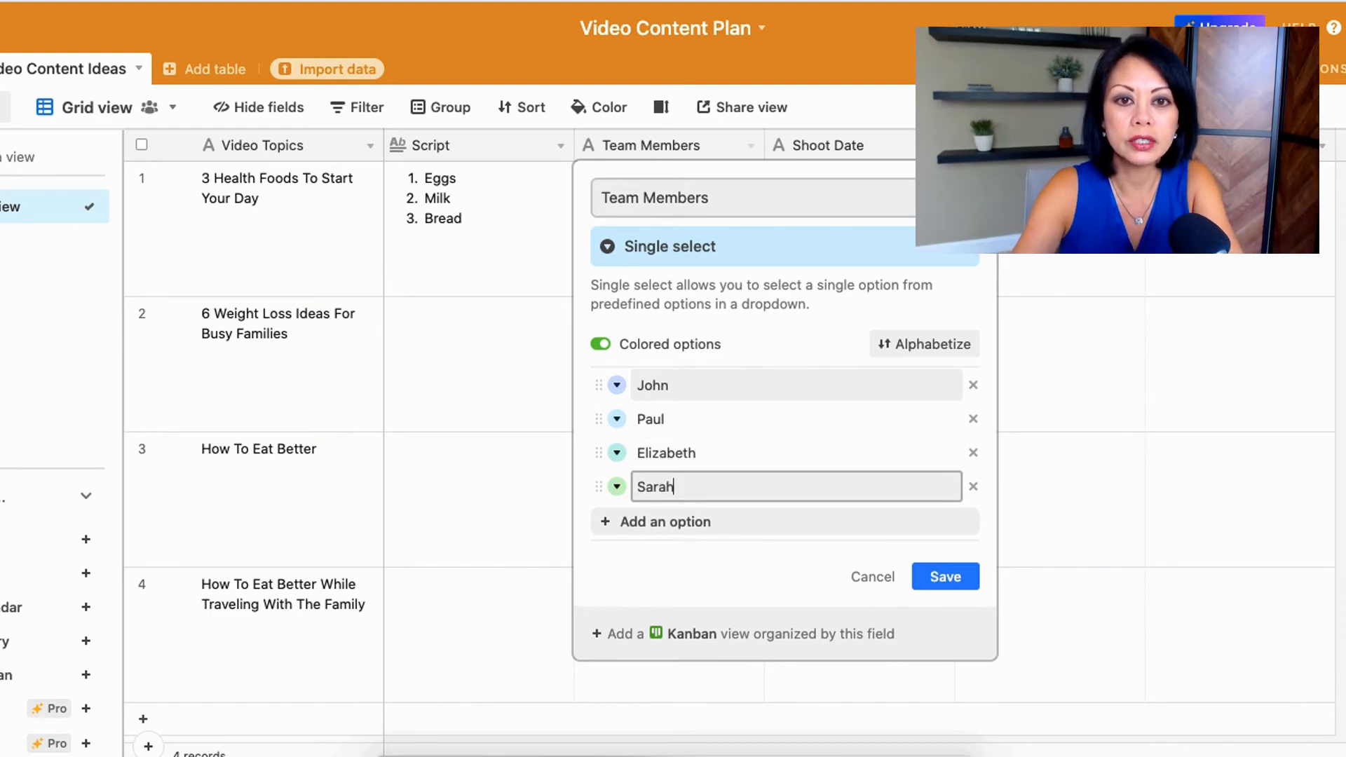
pyautogui.click(945, 580)
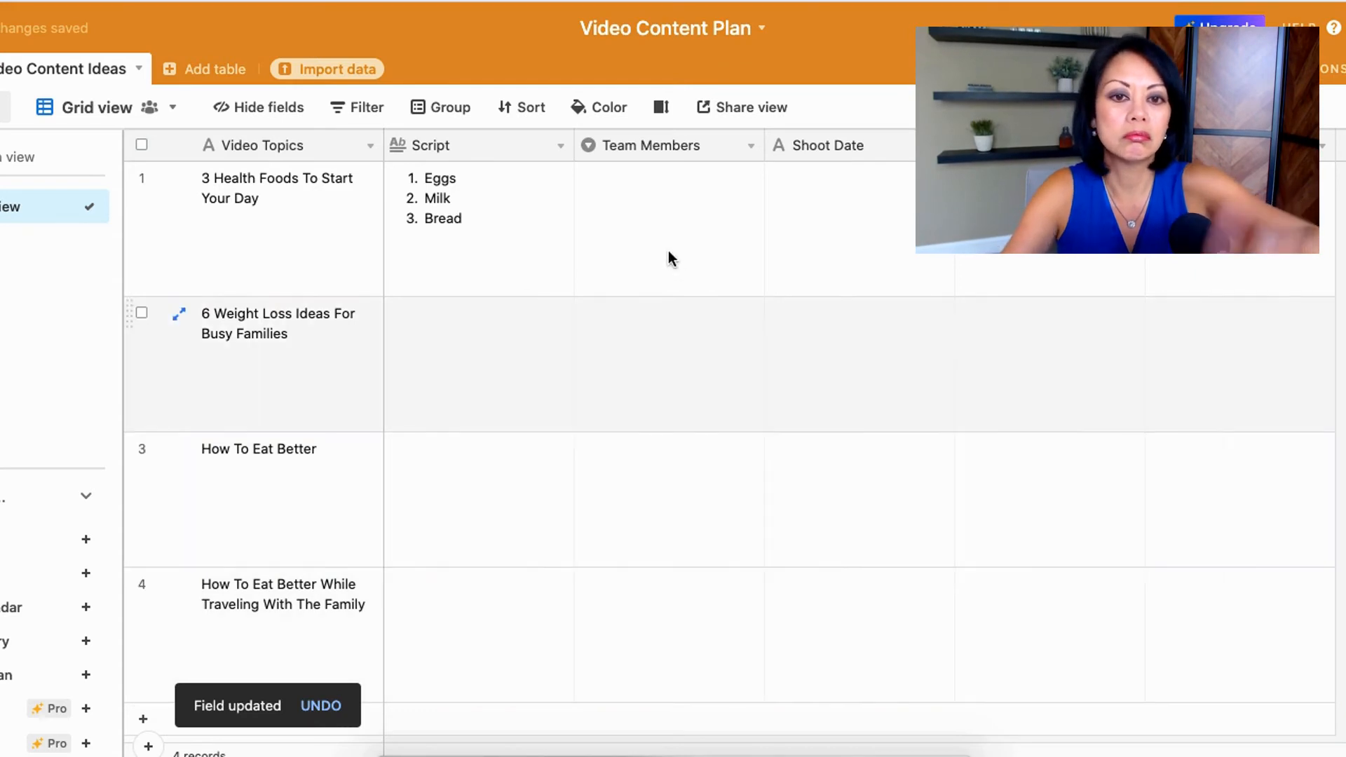
# Step: Assign the third team member from the option list to the first record
pyautogui.click(646, 205)
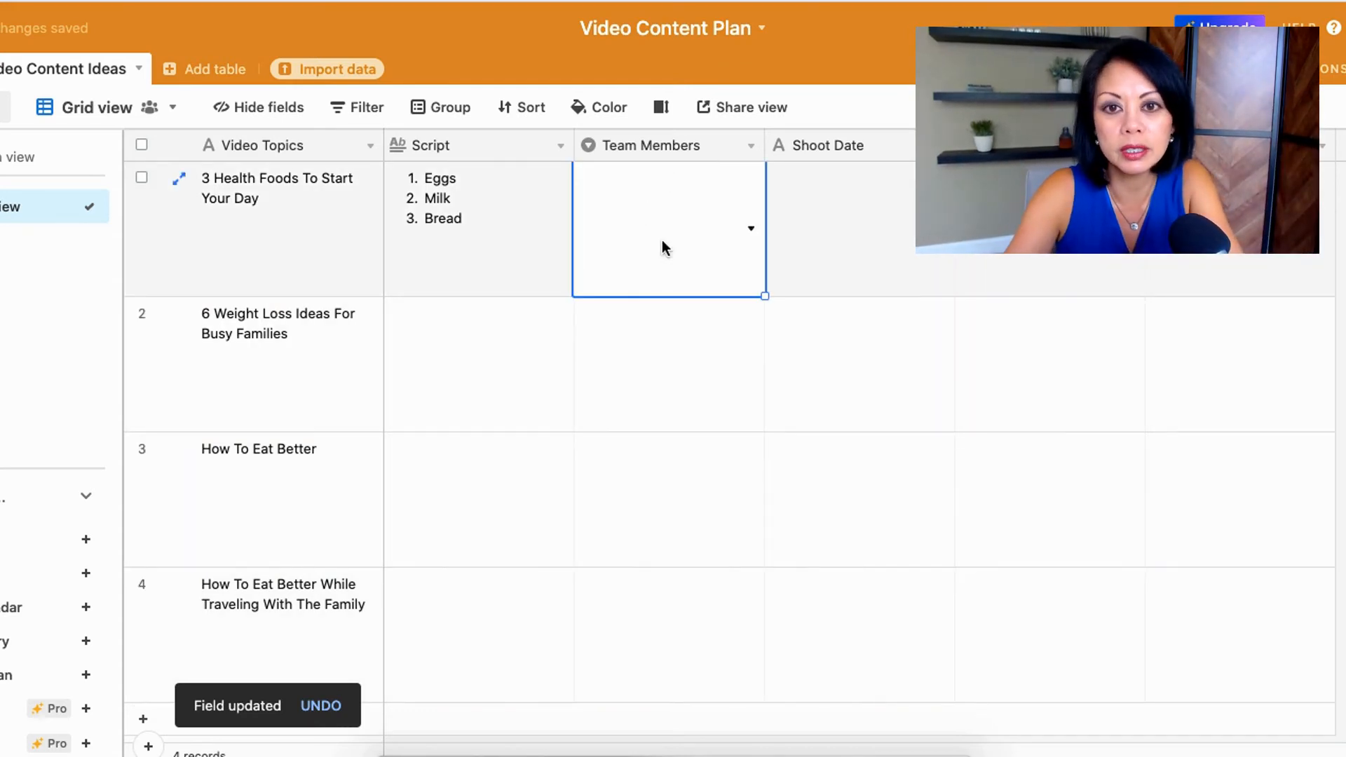
pyautogui.write('j')
pyautogui.press('BackSpace')
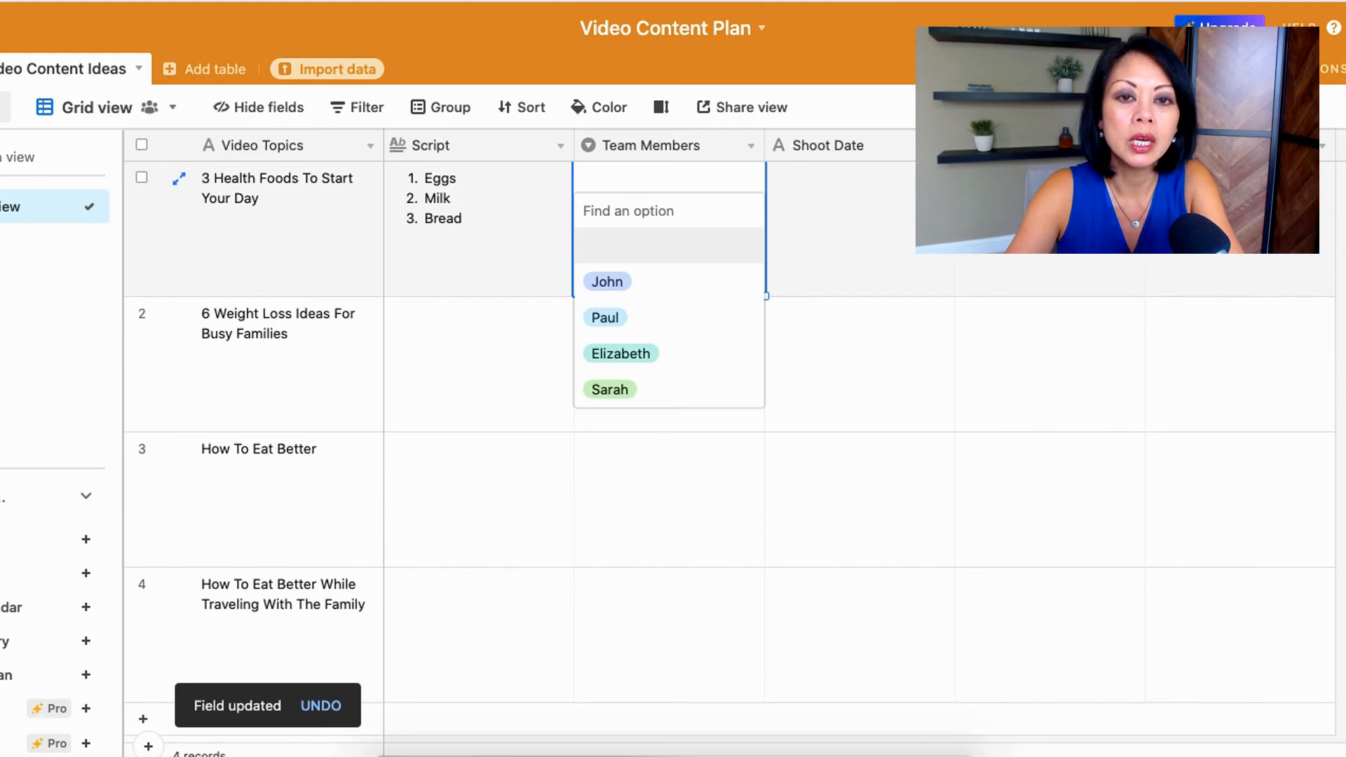
pyautogui.write('El')
pyautogui.click(622, 247)
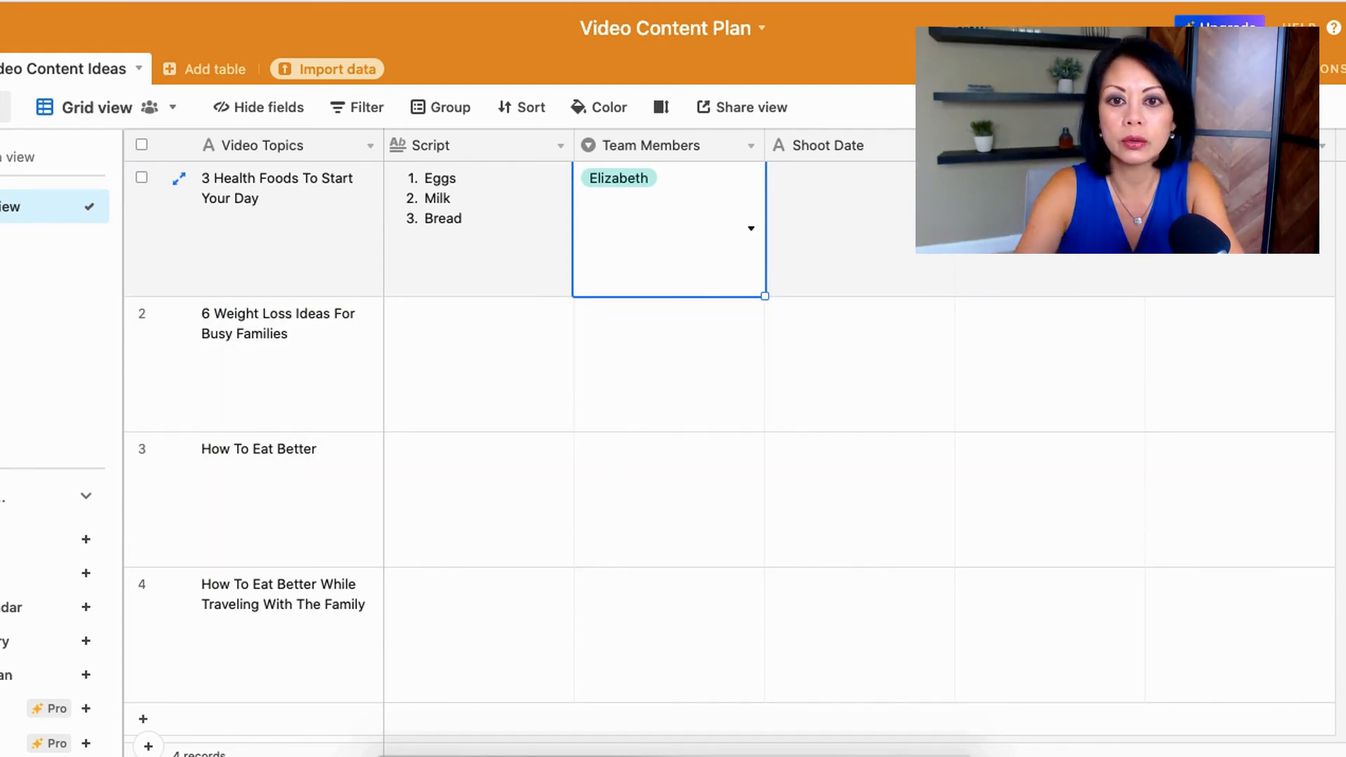
# Step: Change the Shoot Date field to the Date type and save it
pyautogui.click(941, 147)
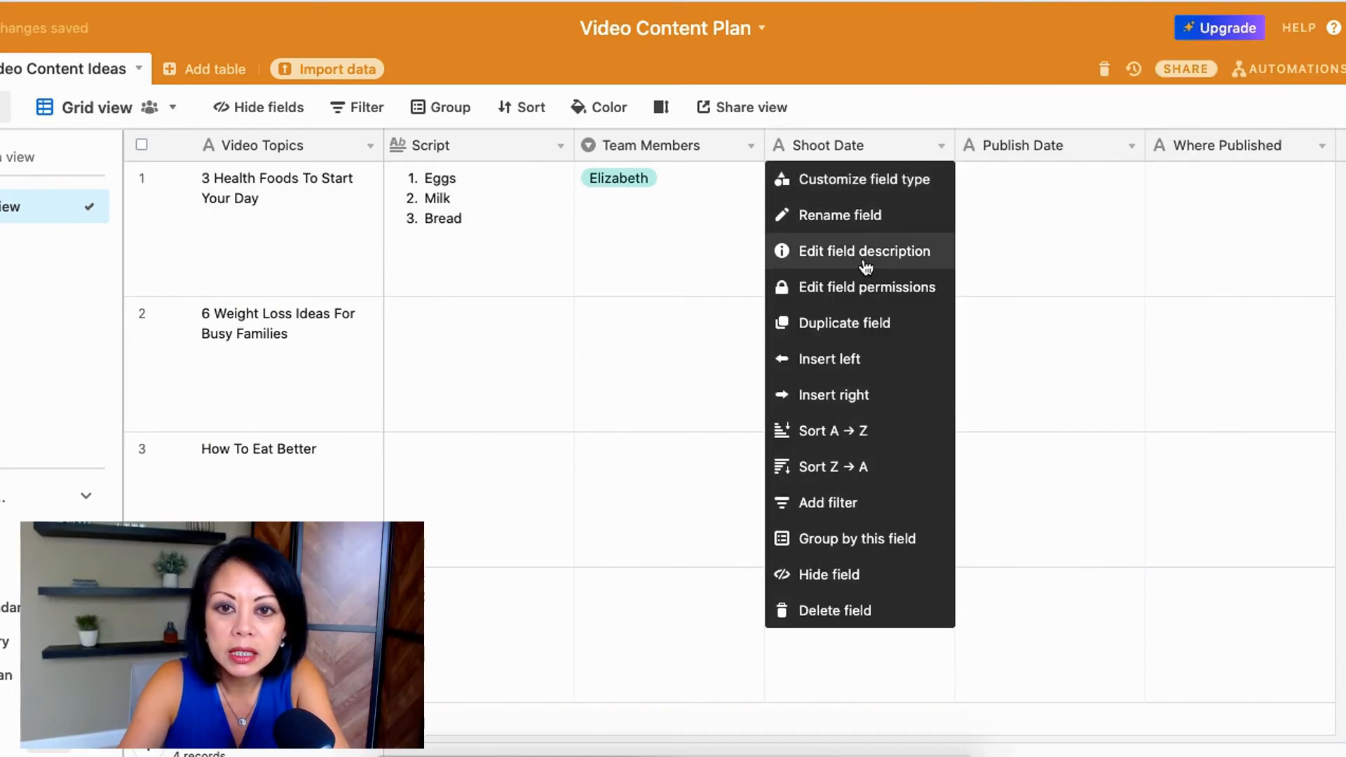
pyautogui.click(861, 181)
pyautogui.click(812, 253)
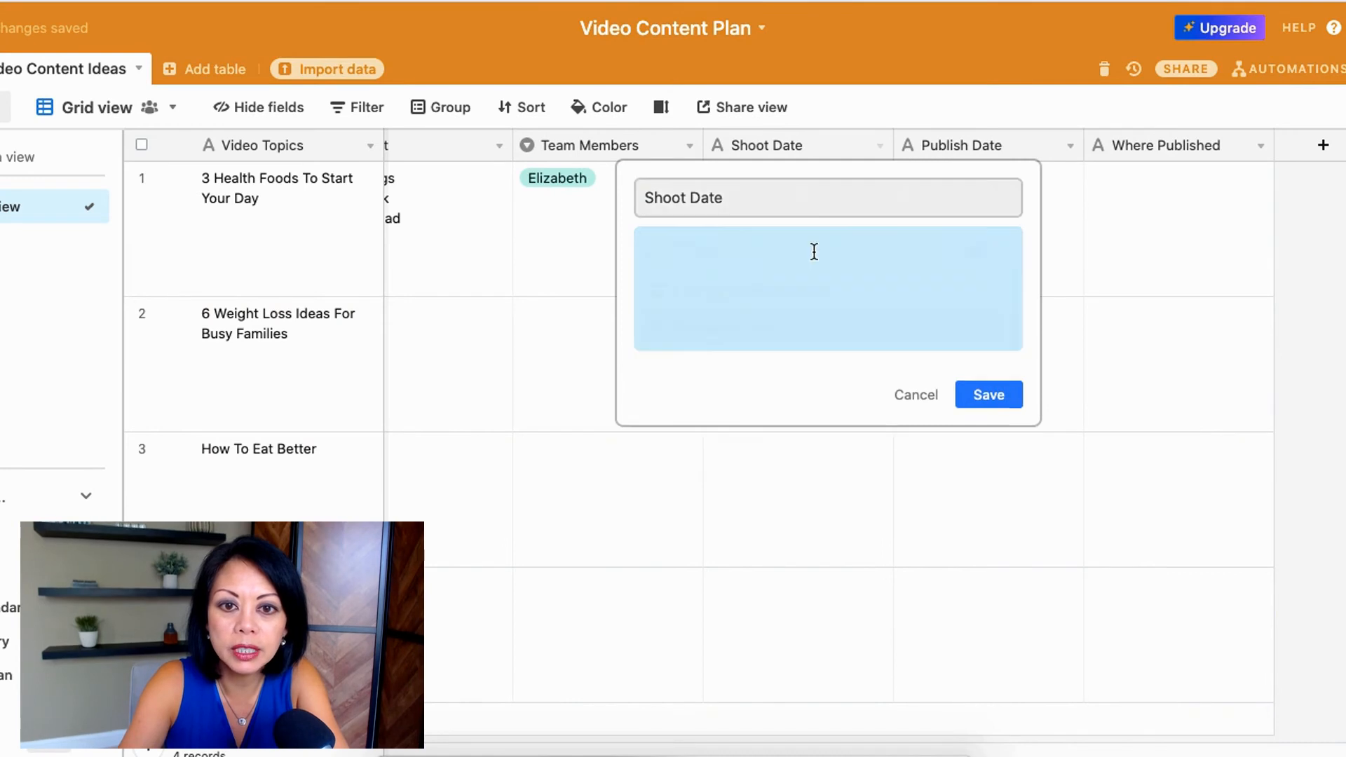
pyautogui.scroll(-3, 762, 506)
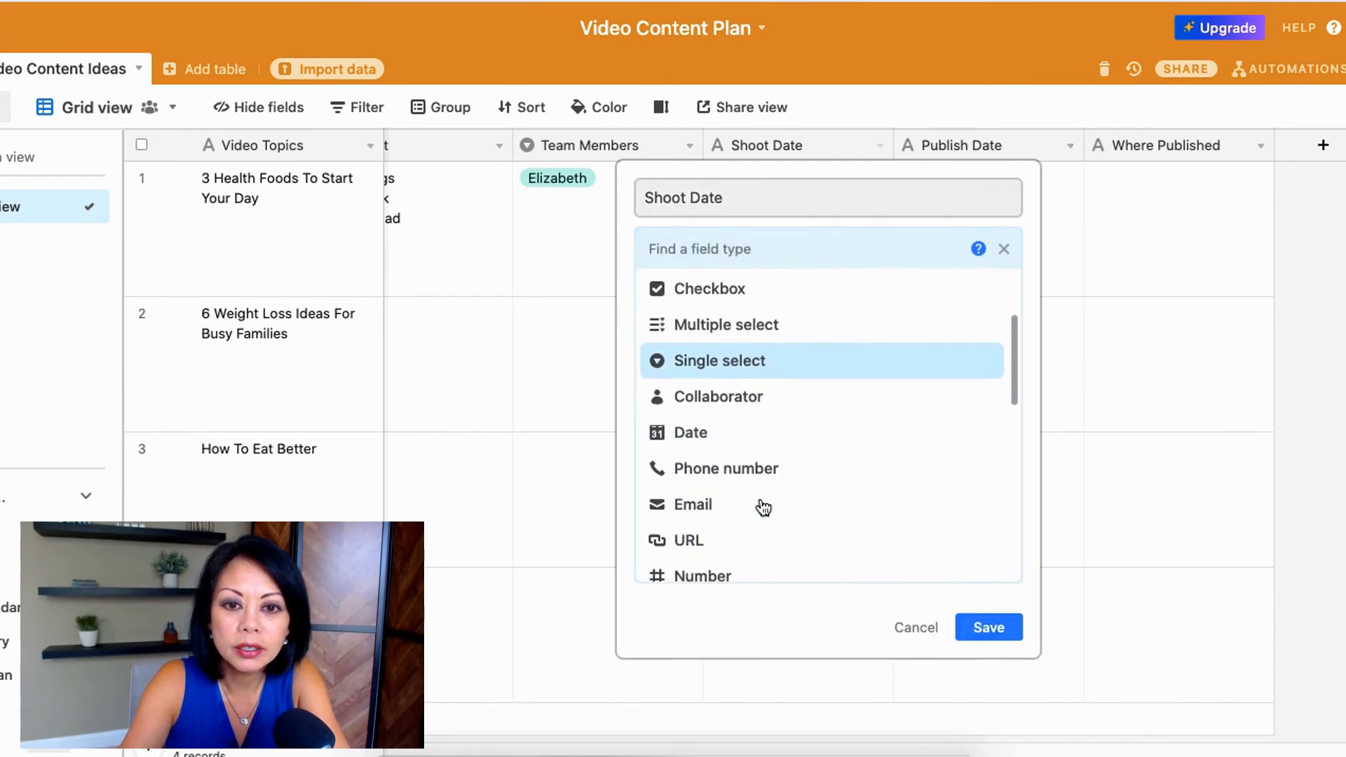
pyautogui.click(699, 433)
pyautogui.click(989, 424)
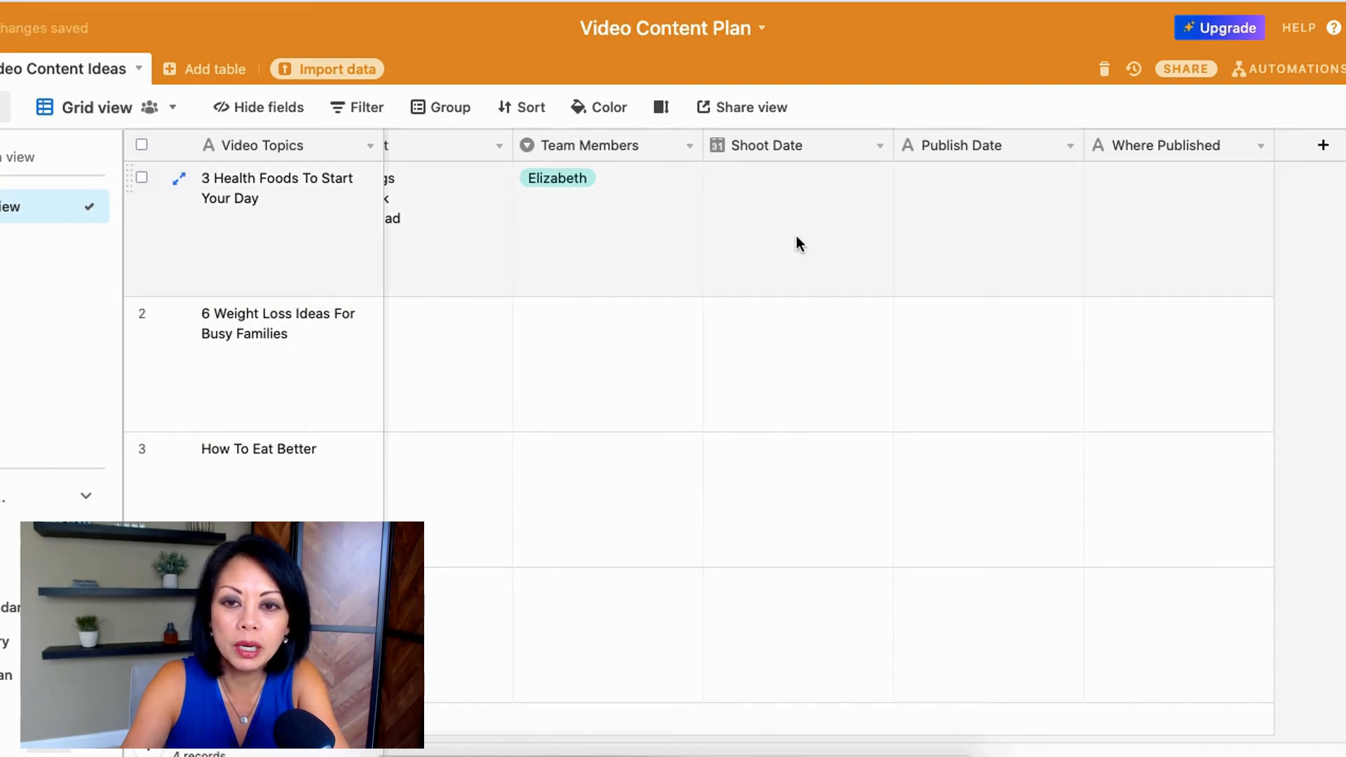
# Step: Change the Publish Date field to the Date type and save it
pyautogui.click(1069, 146)
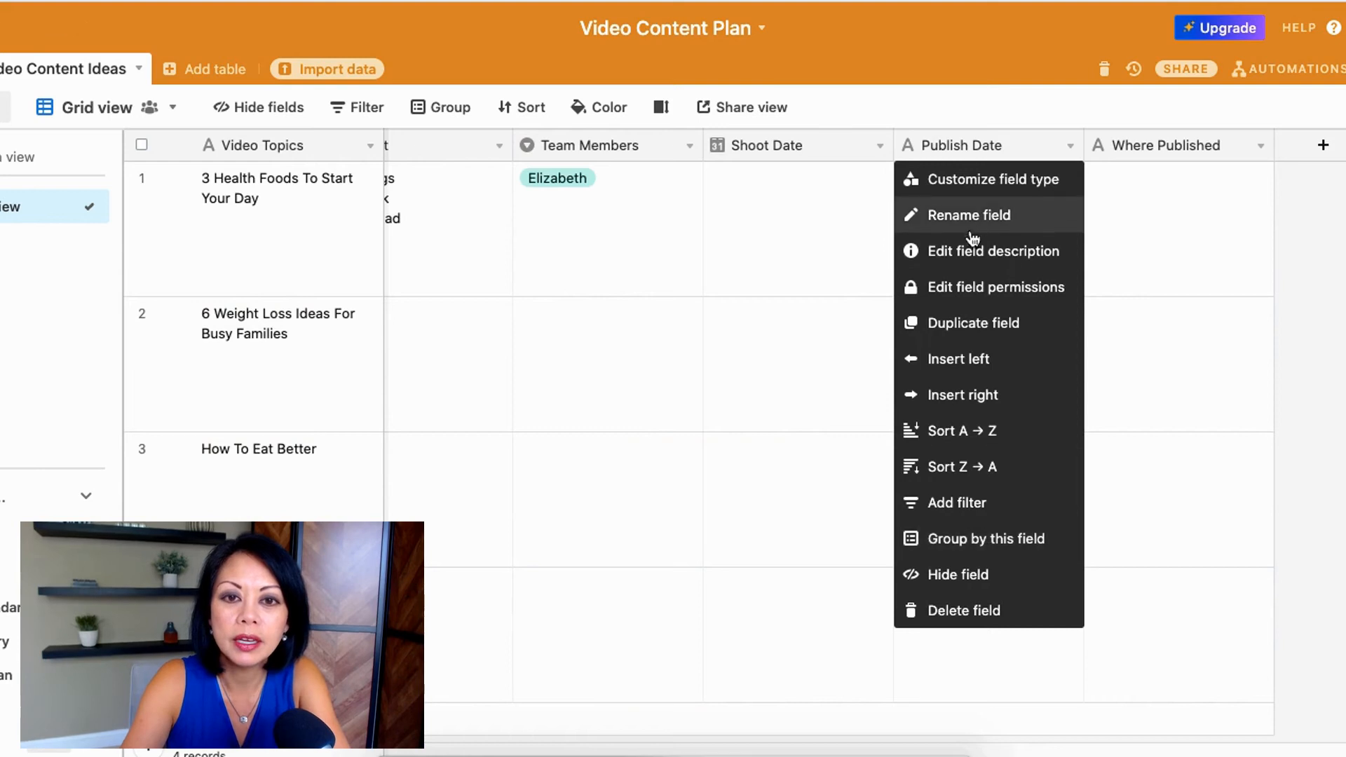
pyautogui.click(986, 178)
pyautogui.click(811, 255)
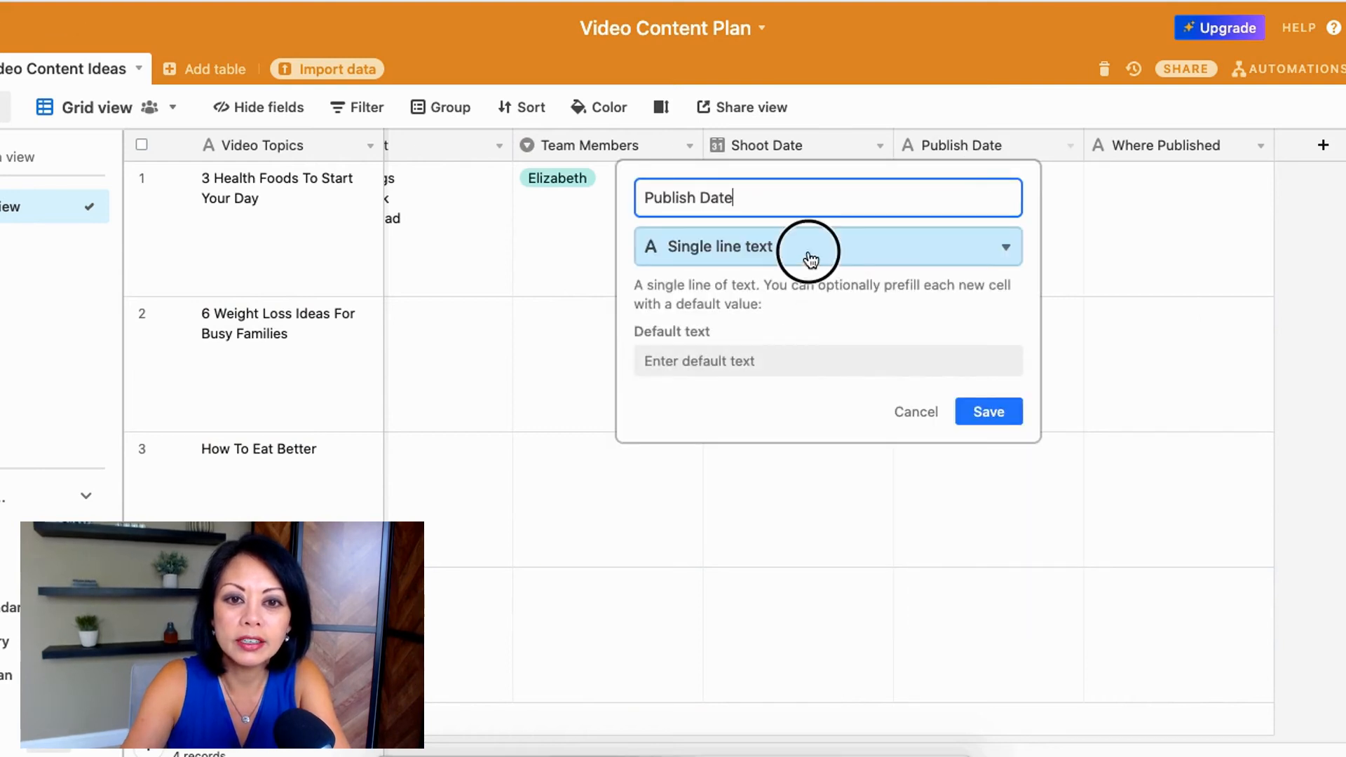
pyautogui.scroll(-3, 751, 517)
pyautogui.click(705, 489)
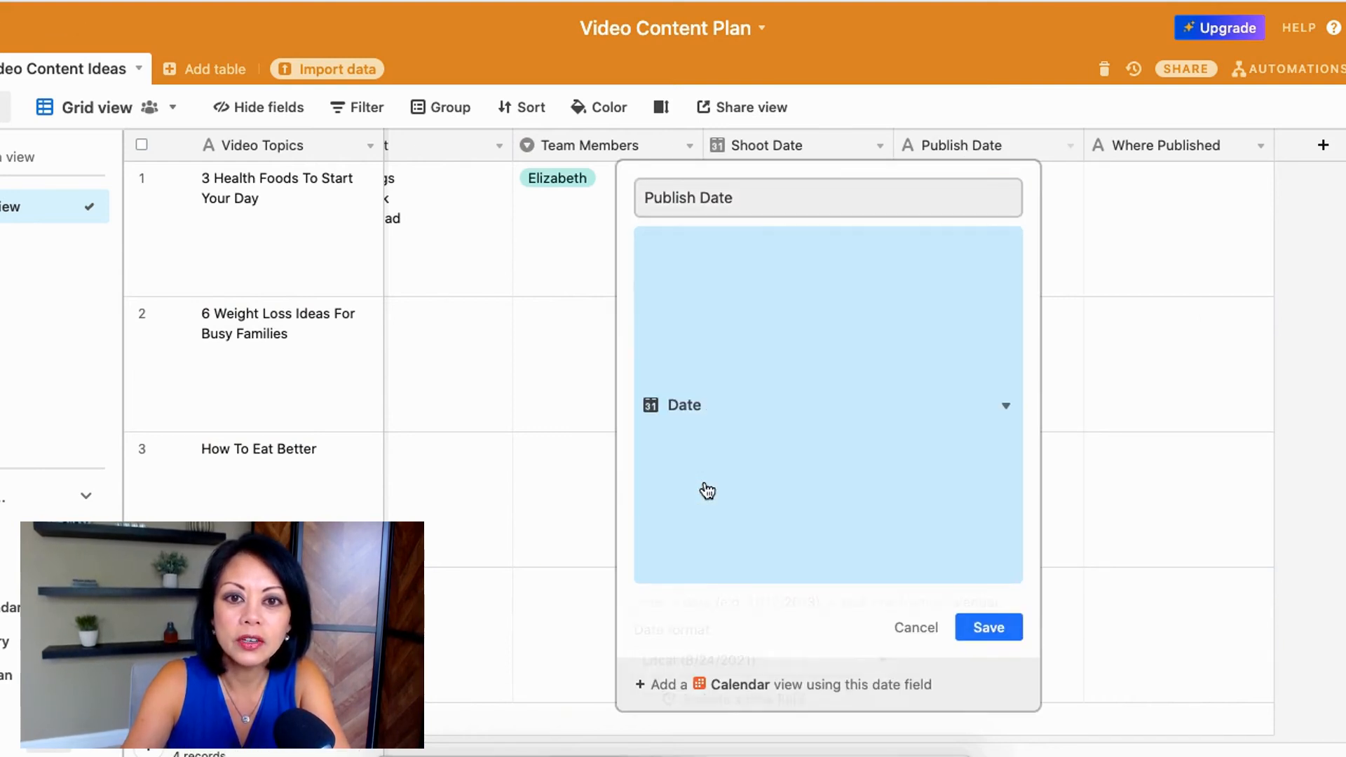
pyautogui.click(1001, 428)
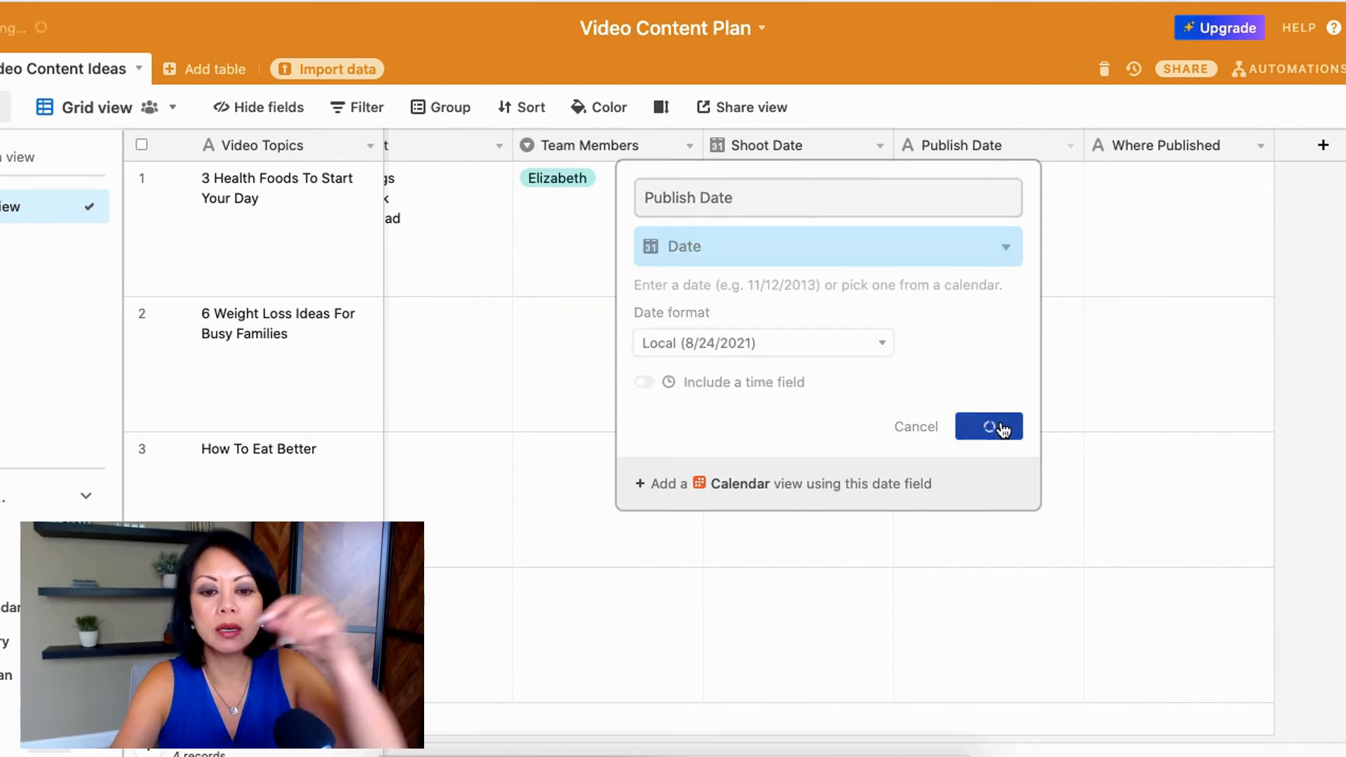
# Step: Set the first record's Shoot Date to 8/31/2021
pyautogui.click(803, 230)
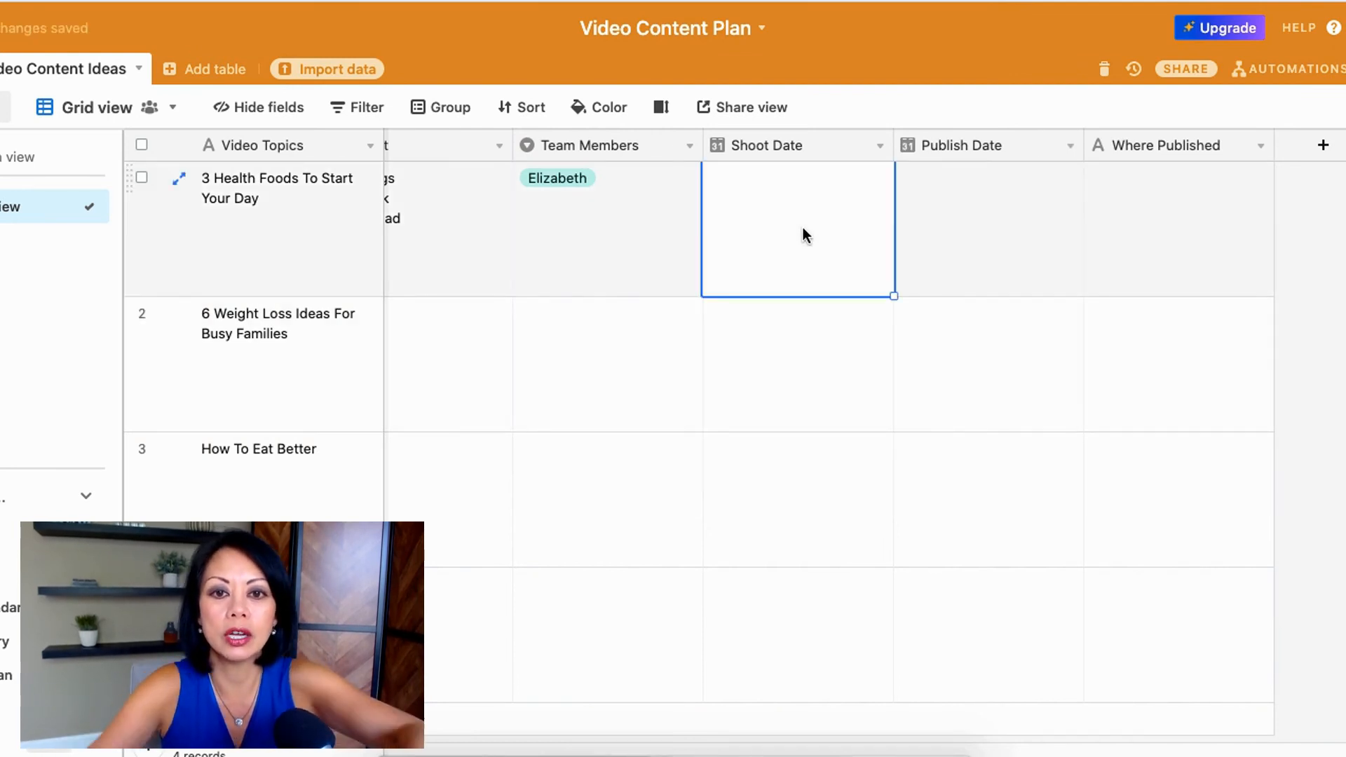
pyautogui.click(879, 149)
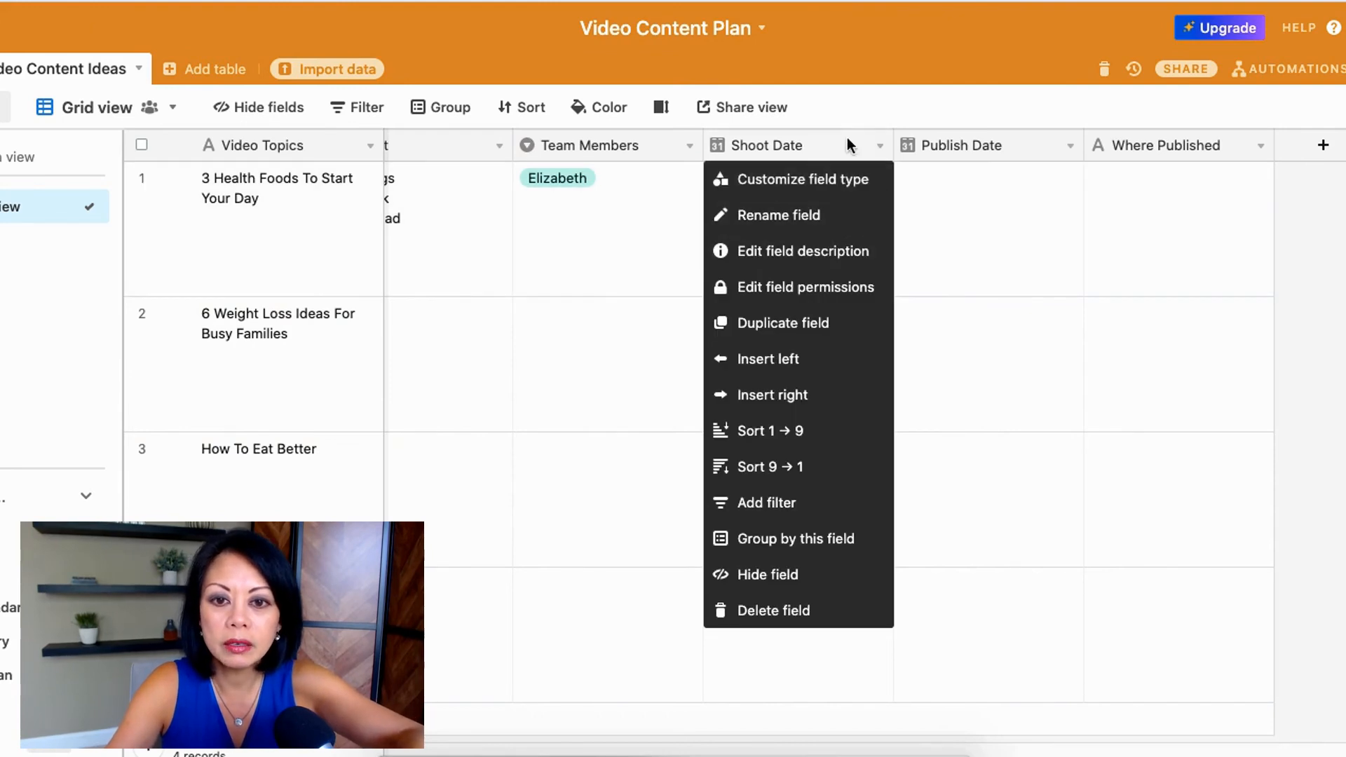
pyautogui.click(841, 116)
pyautogui.click(806, 214)
pyautogui.write('08')
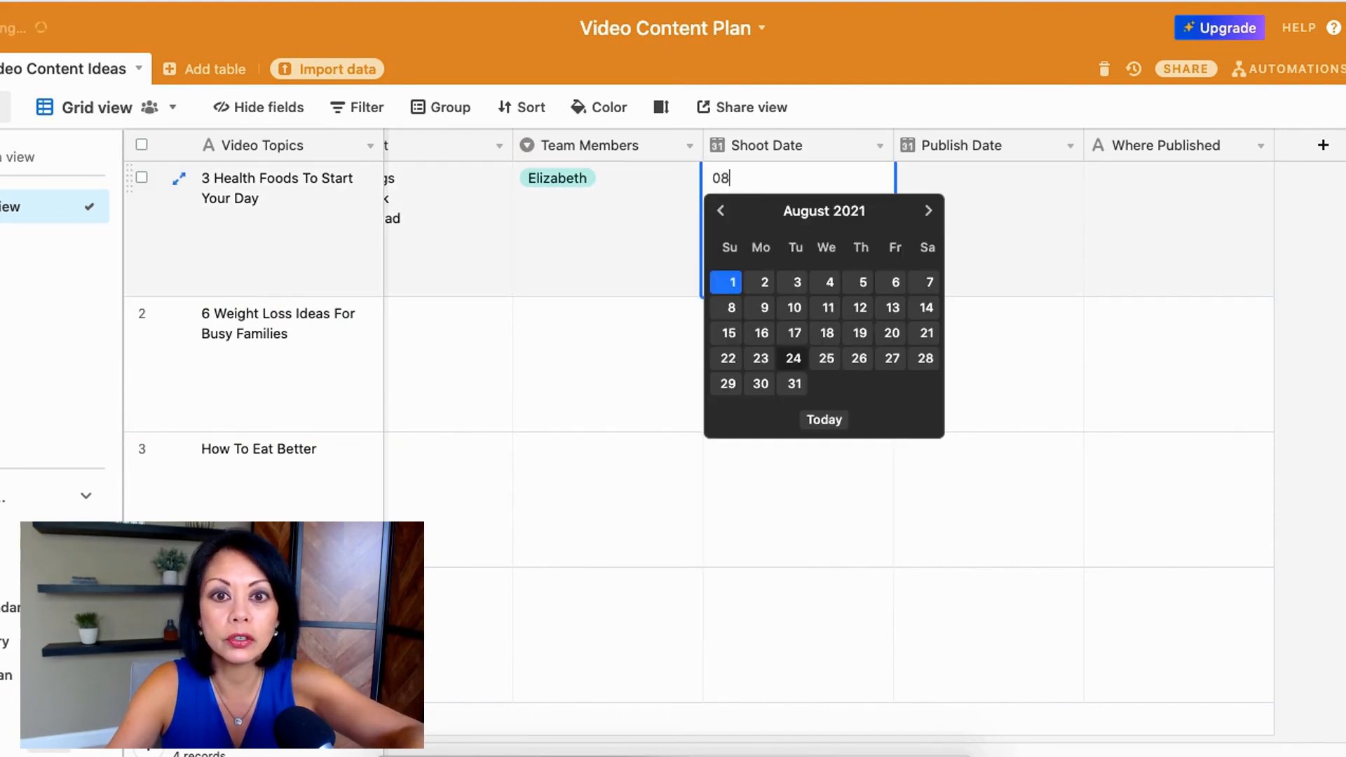
pyautogui.click(794, 383)
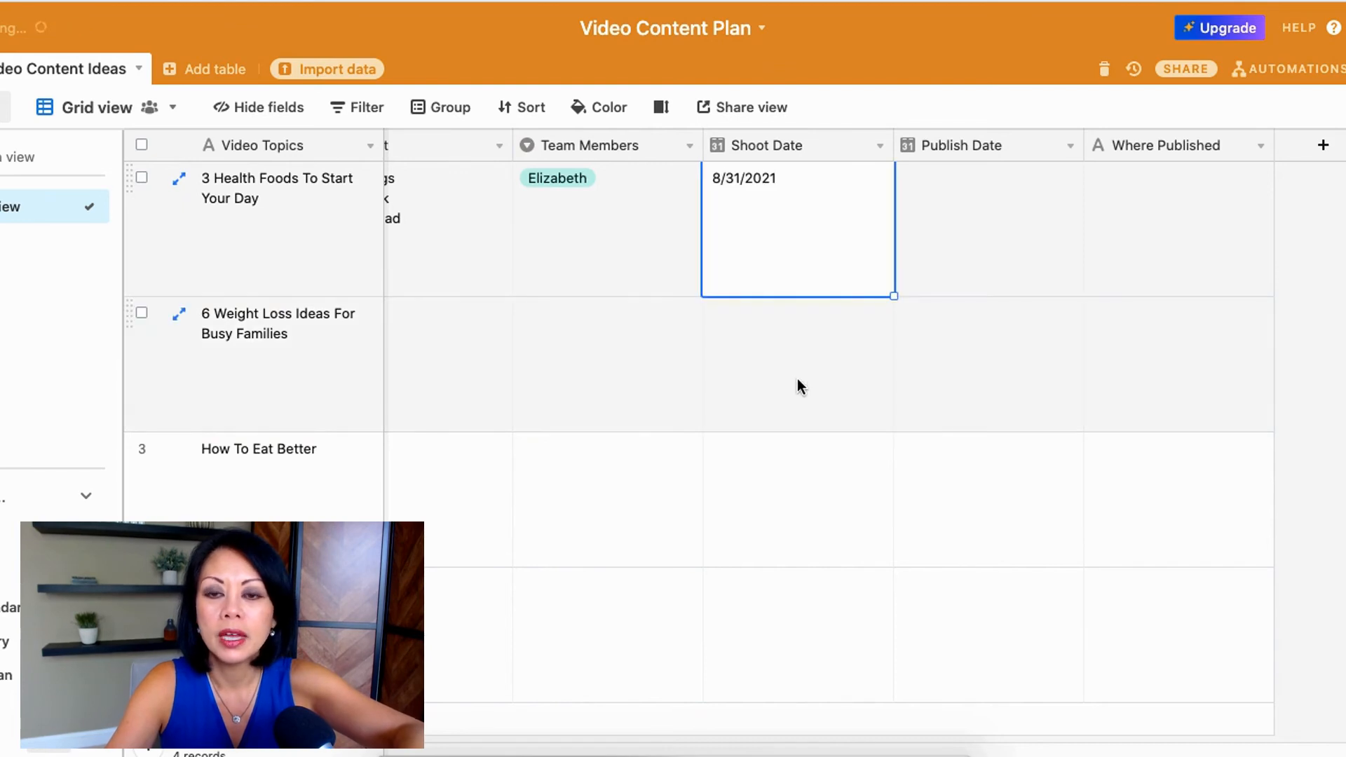
# Step: Set the first record's Publish Date to 11/3/2021
pyautogui.click(981, 214)
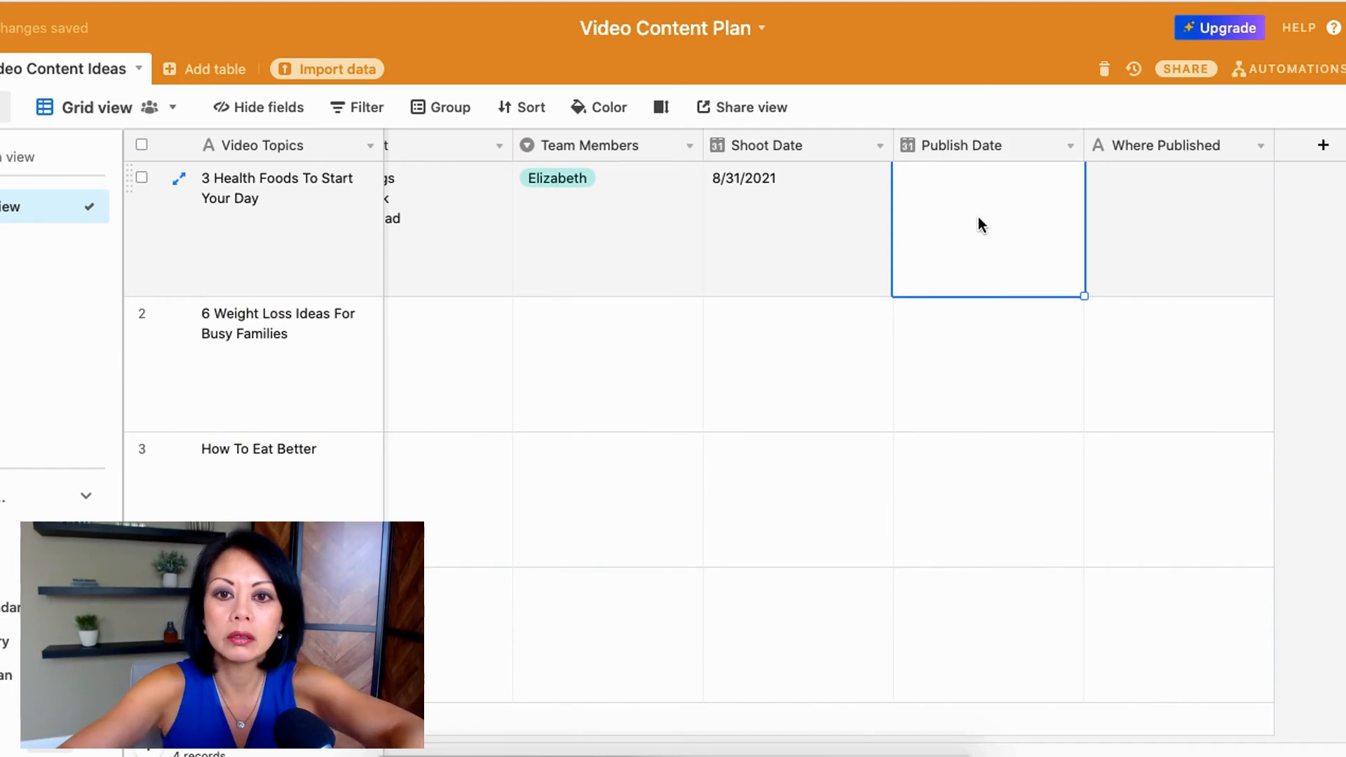
pyautogui.write('11')
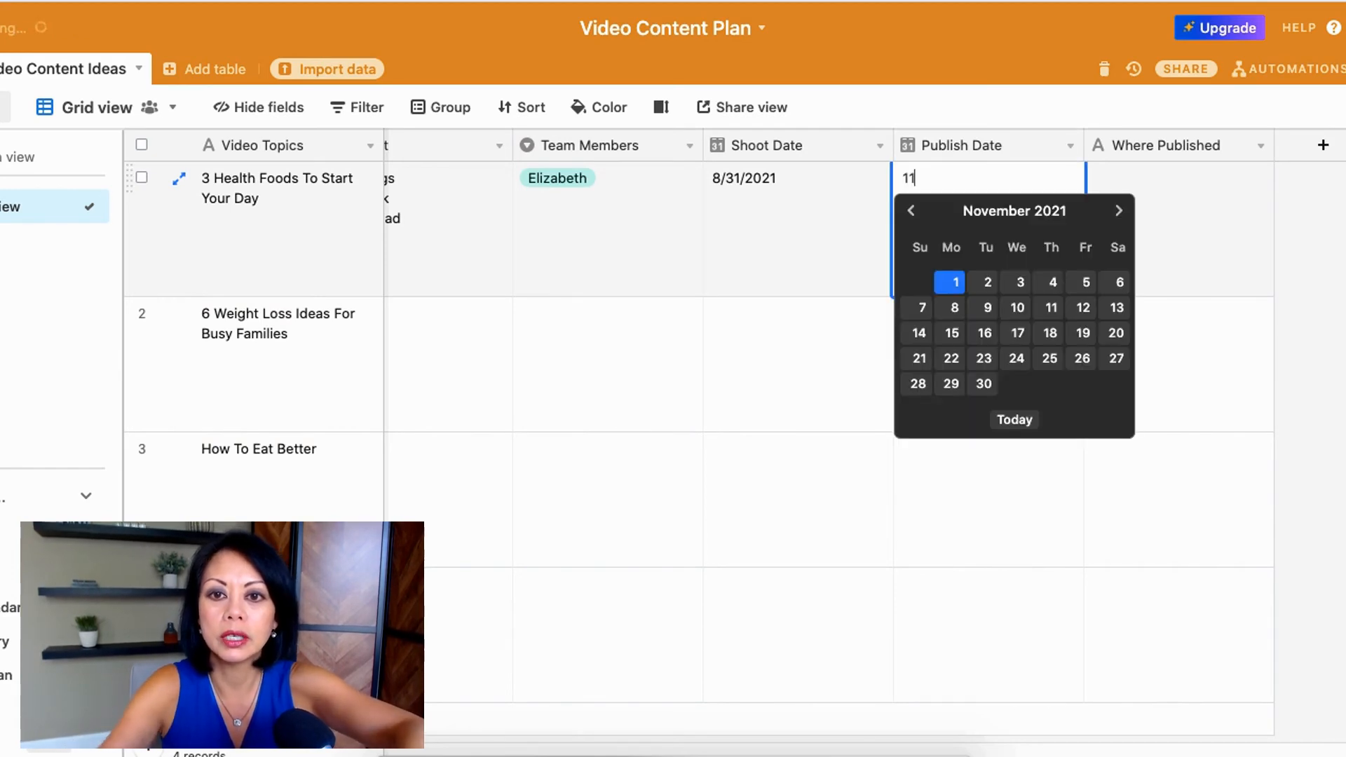
pyautogui.click(1022, 283)
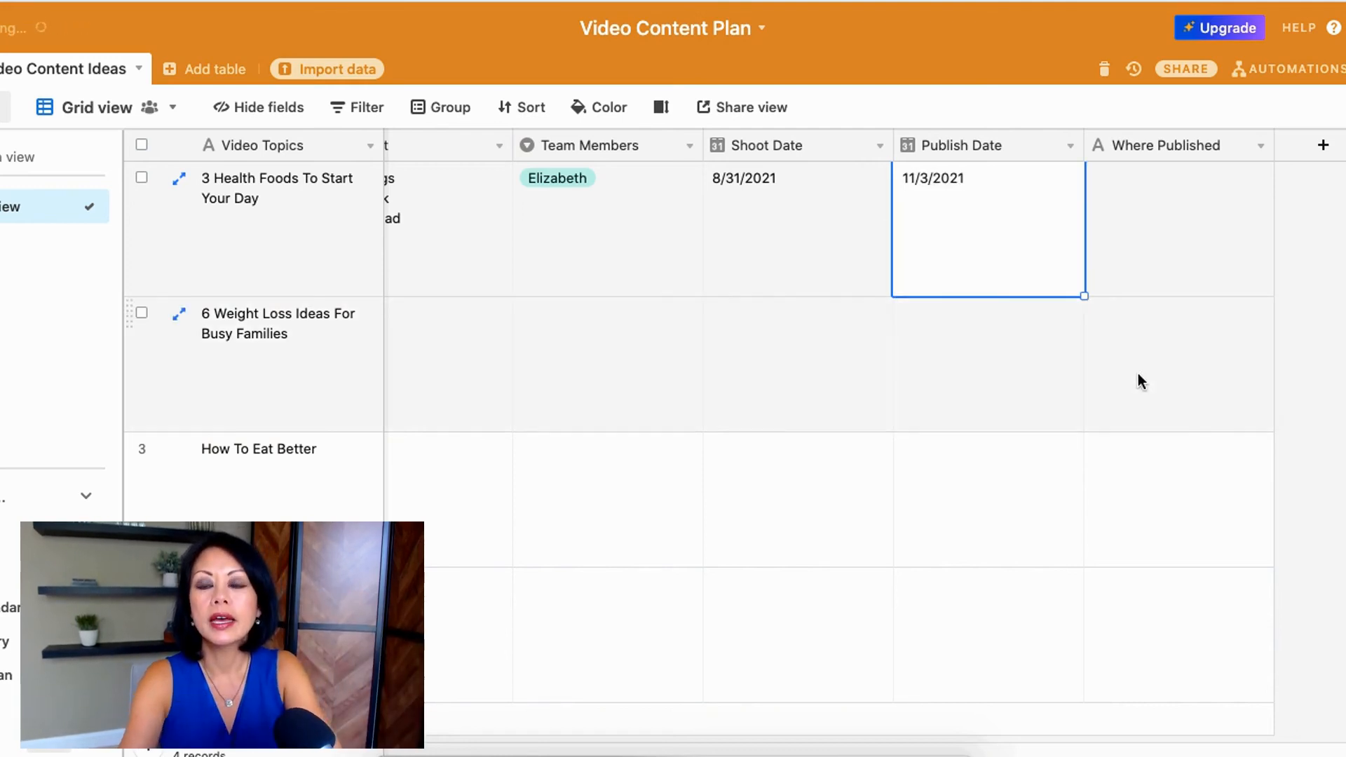
# Step: Customize the Where Published field, changing its type to Multiple select
pyautogui.click(1162, 189)
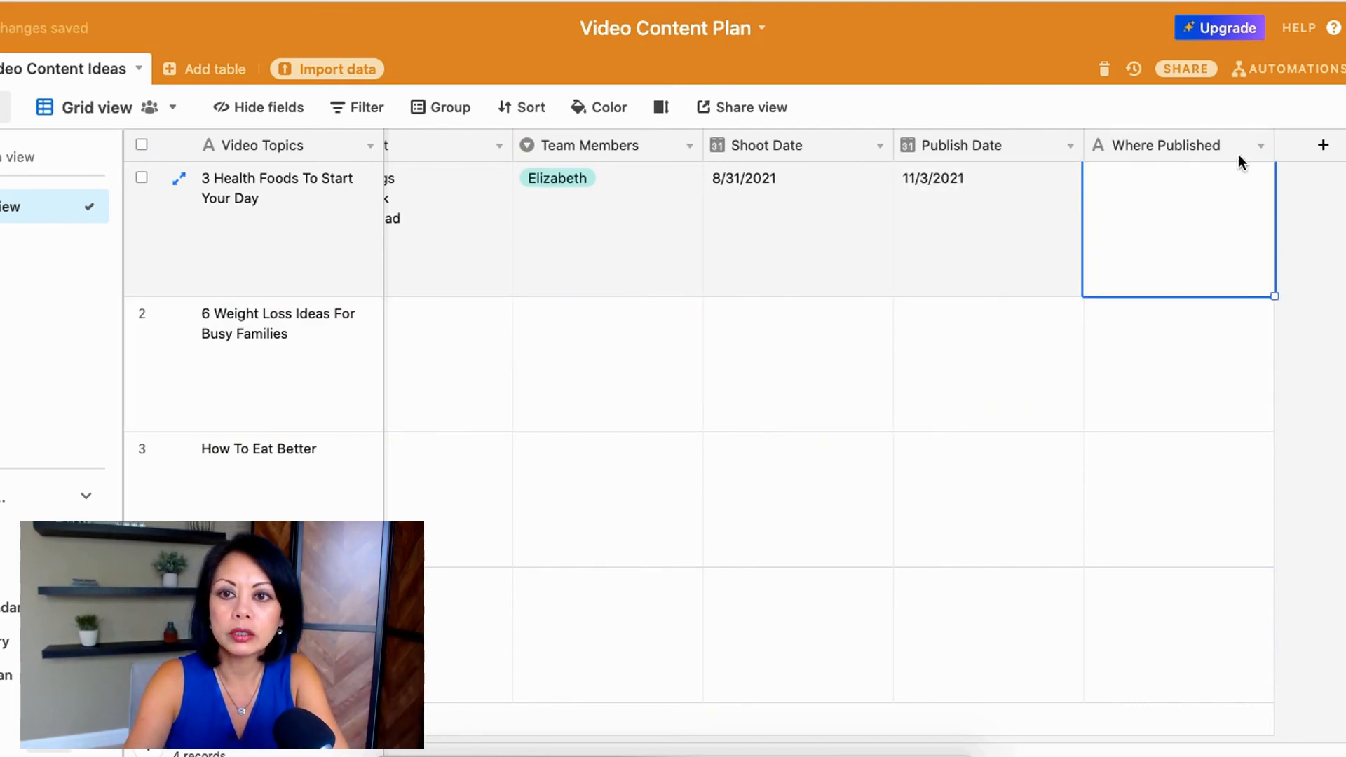
pyautogui.click(1262, 149)
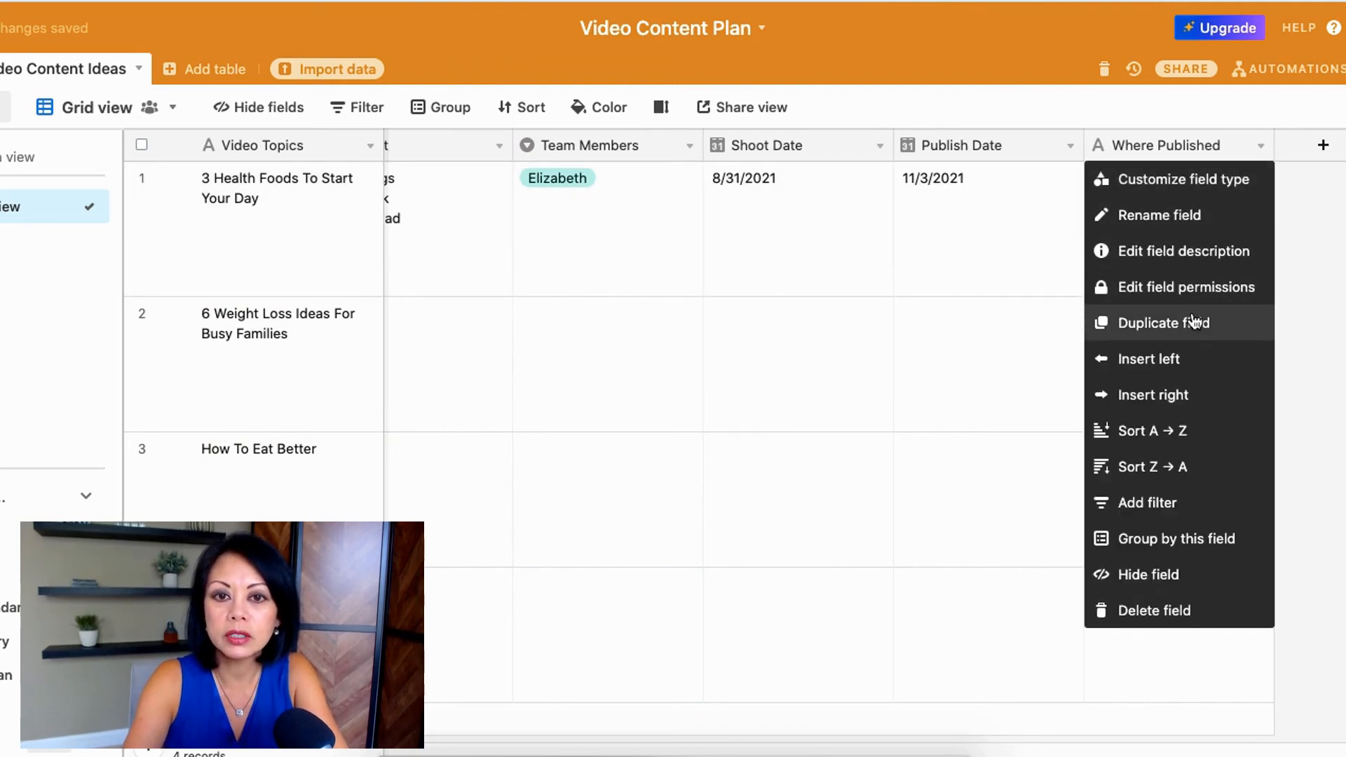
pyautogui.click(1185, 181)
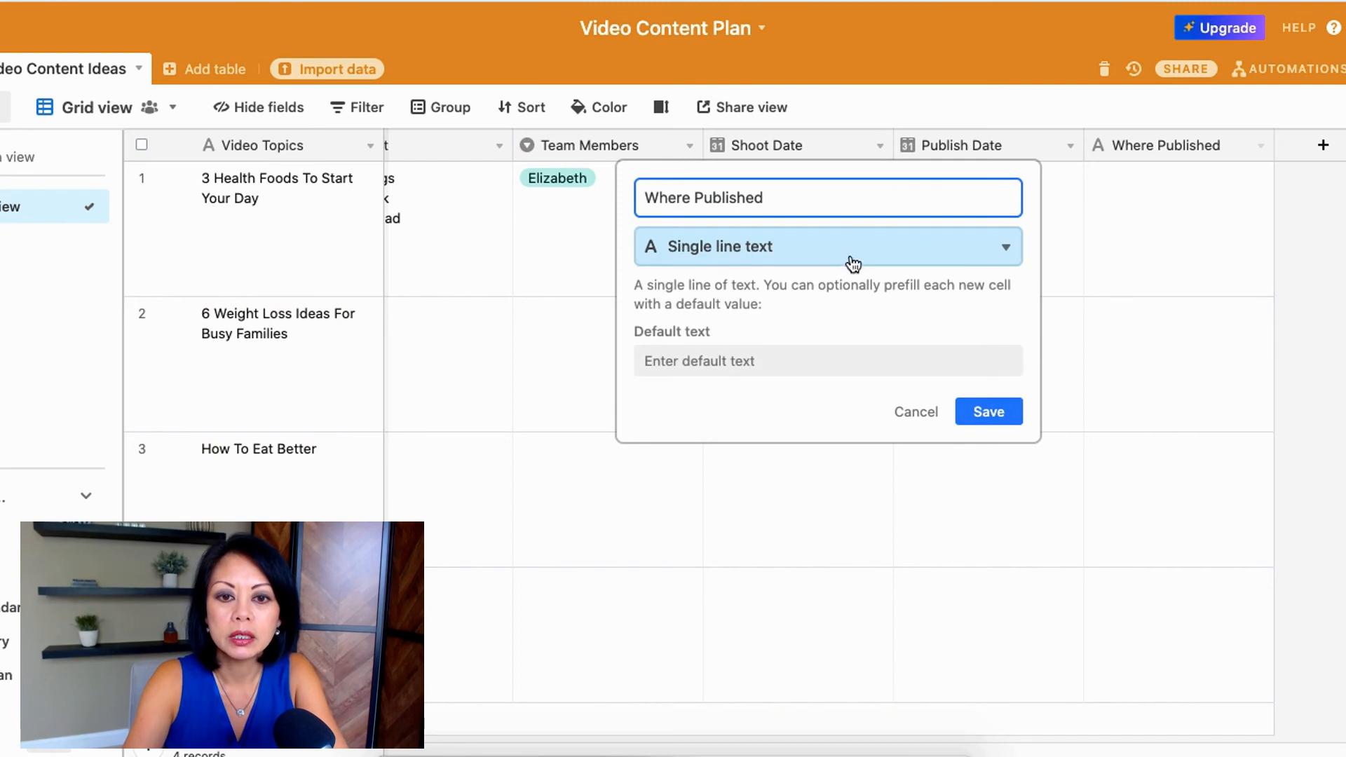
pyautogui.click(845, 257)
pyautogui.scroll(-2, 847, 477)
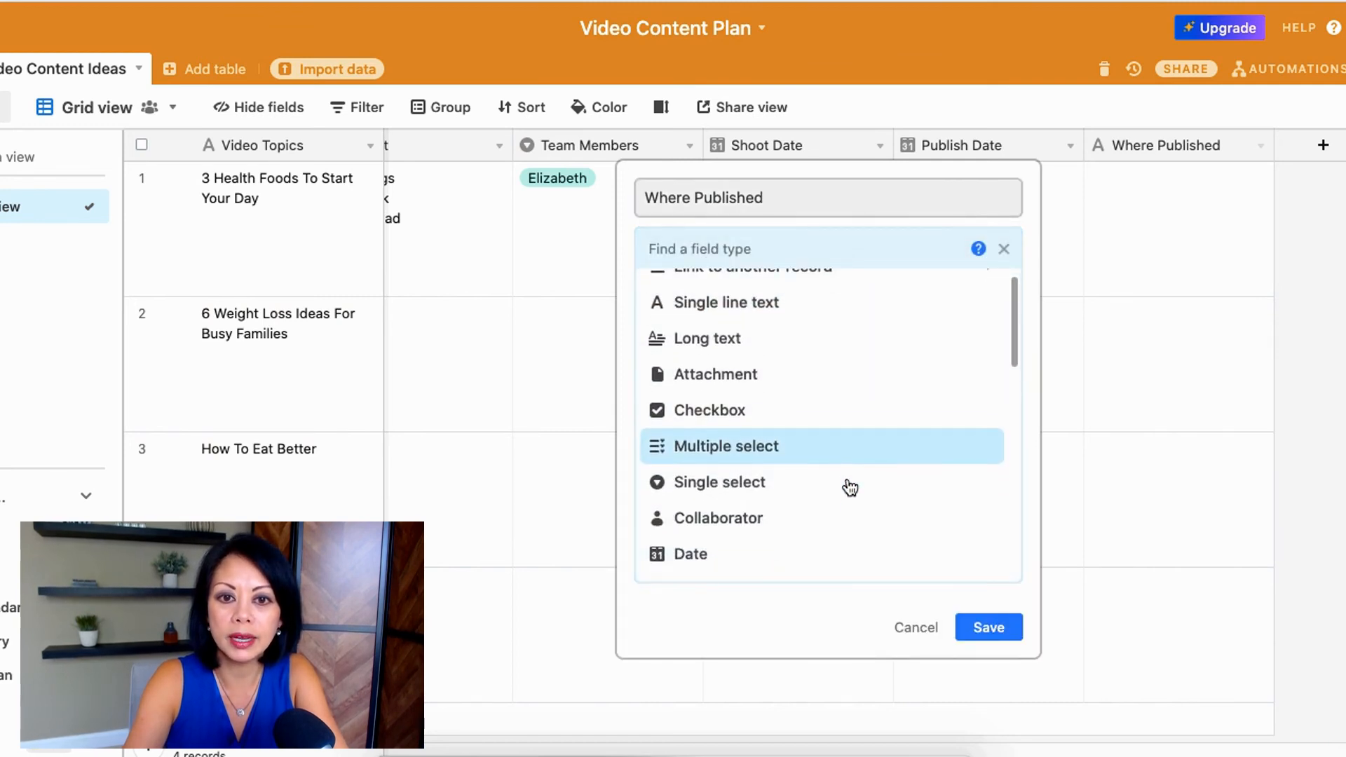
pyautogui.click(788, 424)
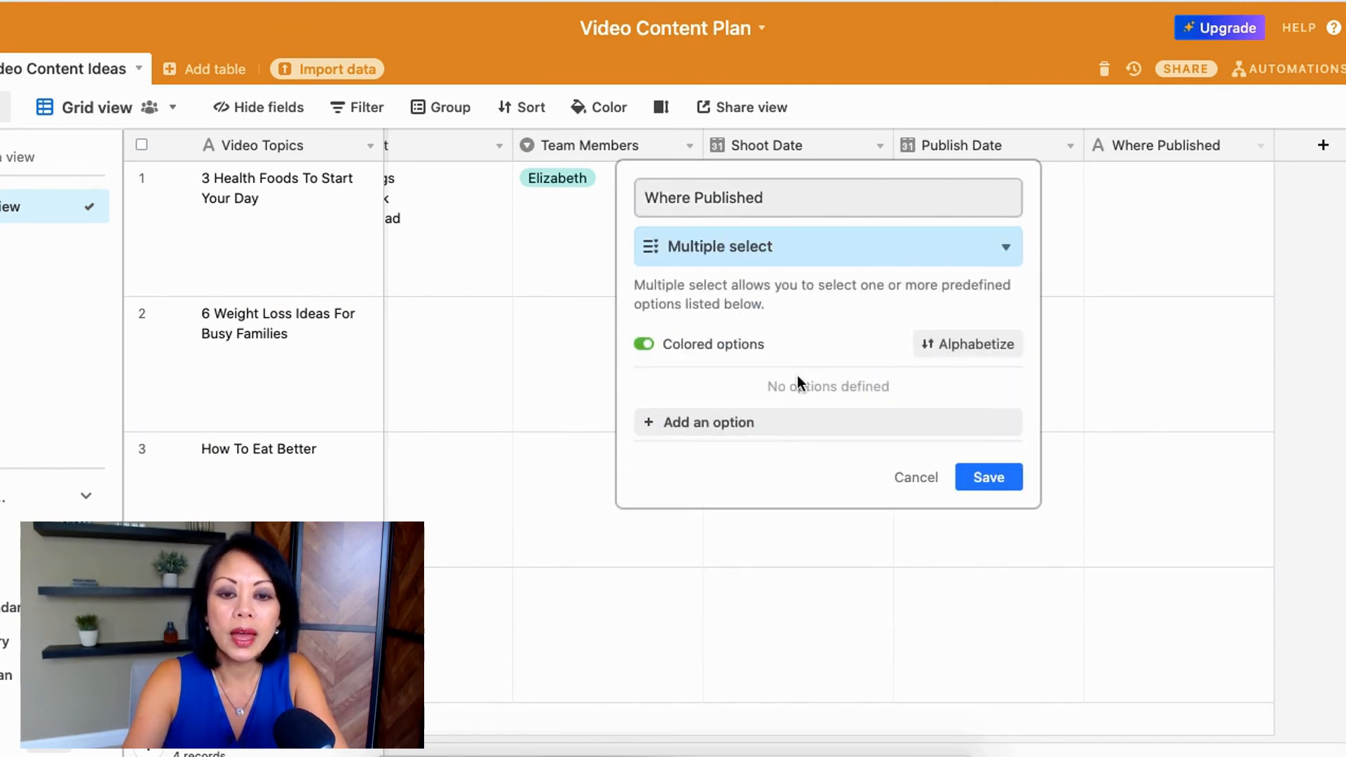
# Step: Add Facebook, Facebook Group, Instagram, LinkedIn and YouTube as options of the Where Published field and save it
pyautogui.click(799, 429)
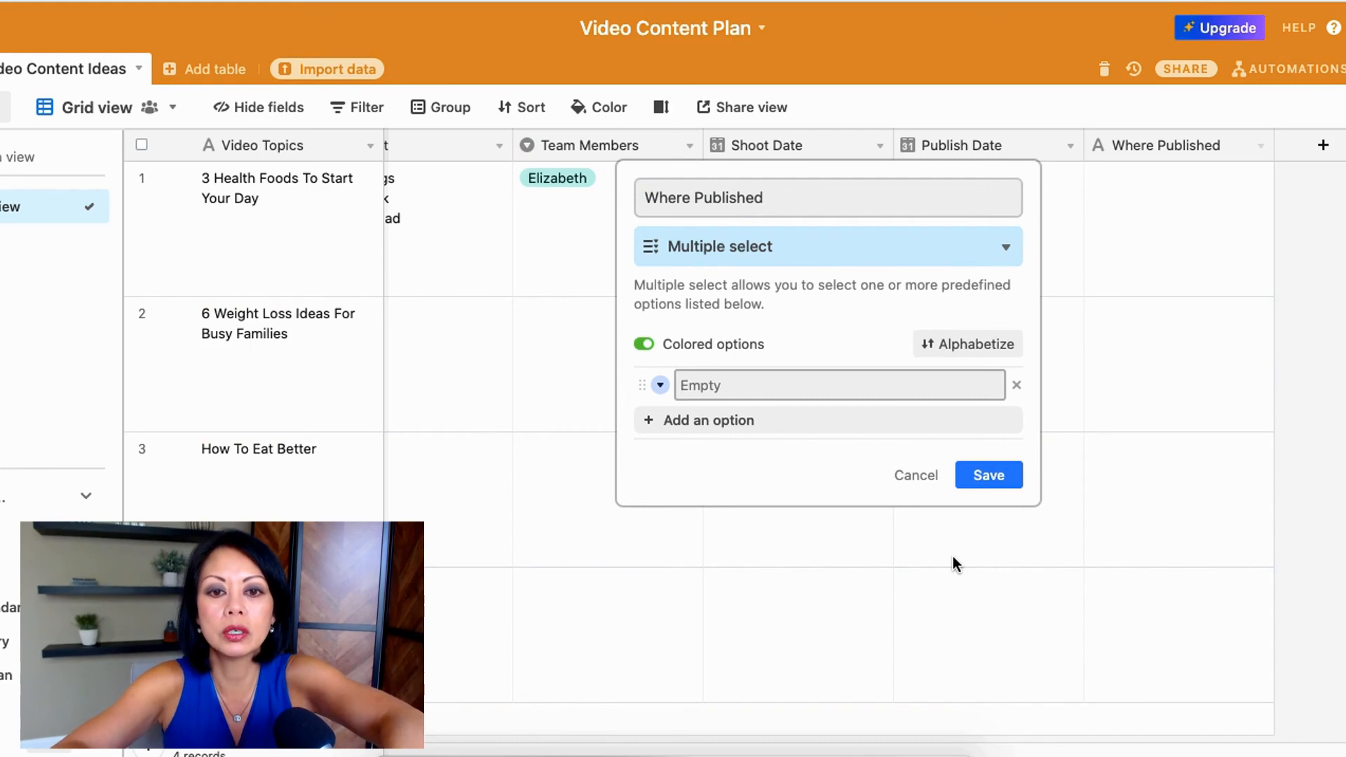
pyautogui.write('Facebook')
pyautogui.press('Return')
pyautogui.write('Facebook Group')
pyautogui.press('Return')
pyautogui.write('Instagram')
pyautogui.press('Return')
pyautogui.write('LinkedIn')
pyautogui.press('Return')
pyautogui.write('YouT')
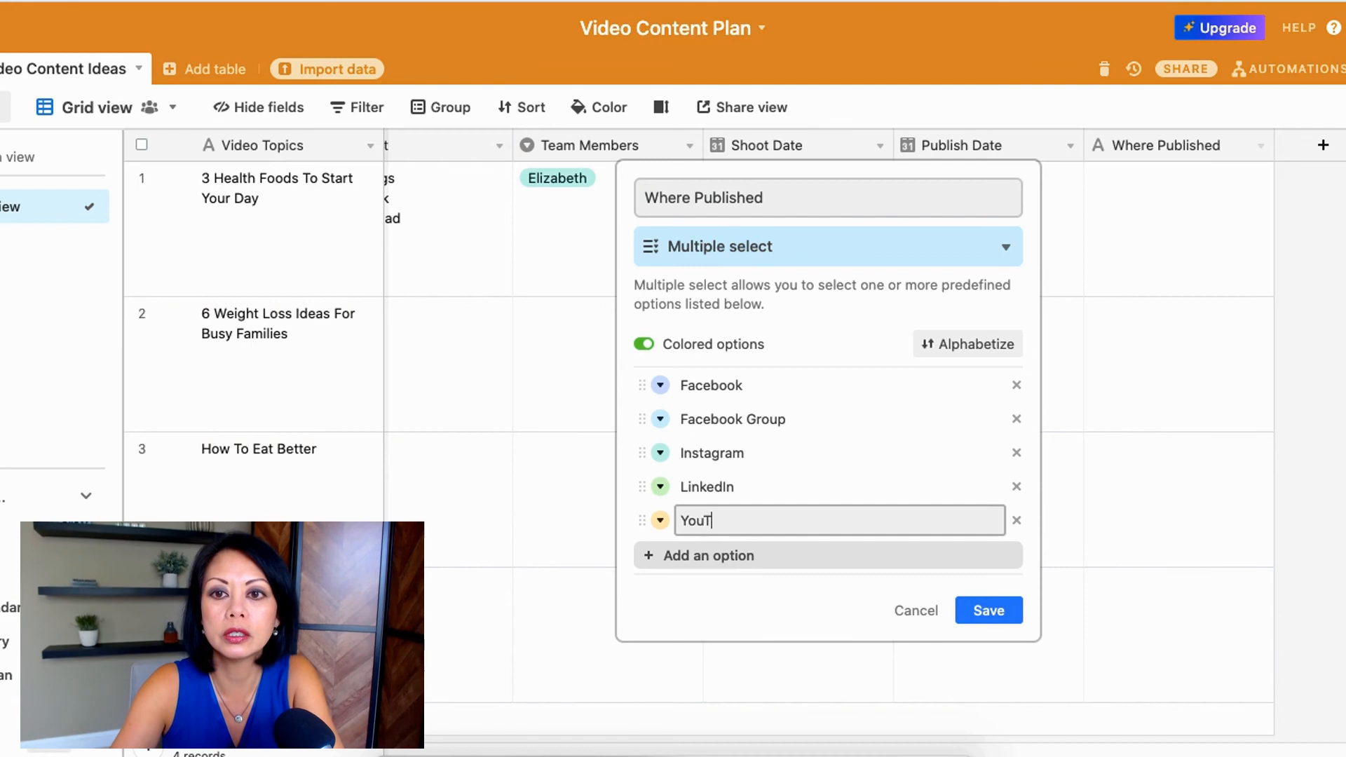
pyautogui.write('ube')
pyautogui.press('Return')
pyautogui.click(988, 644)
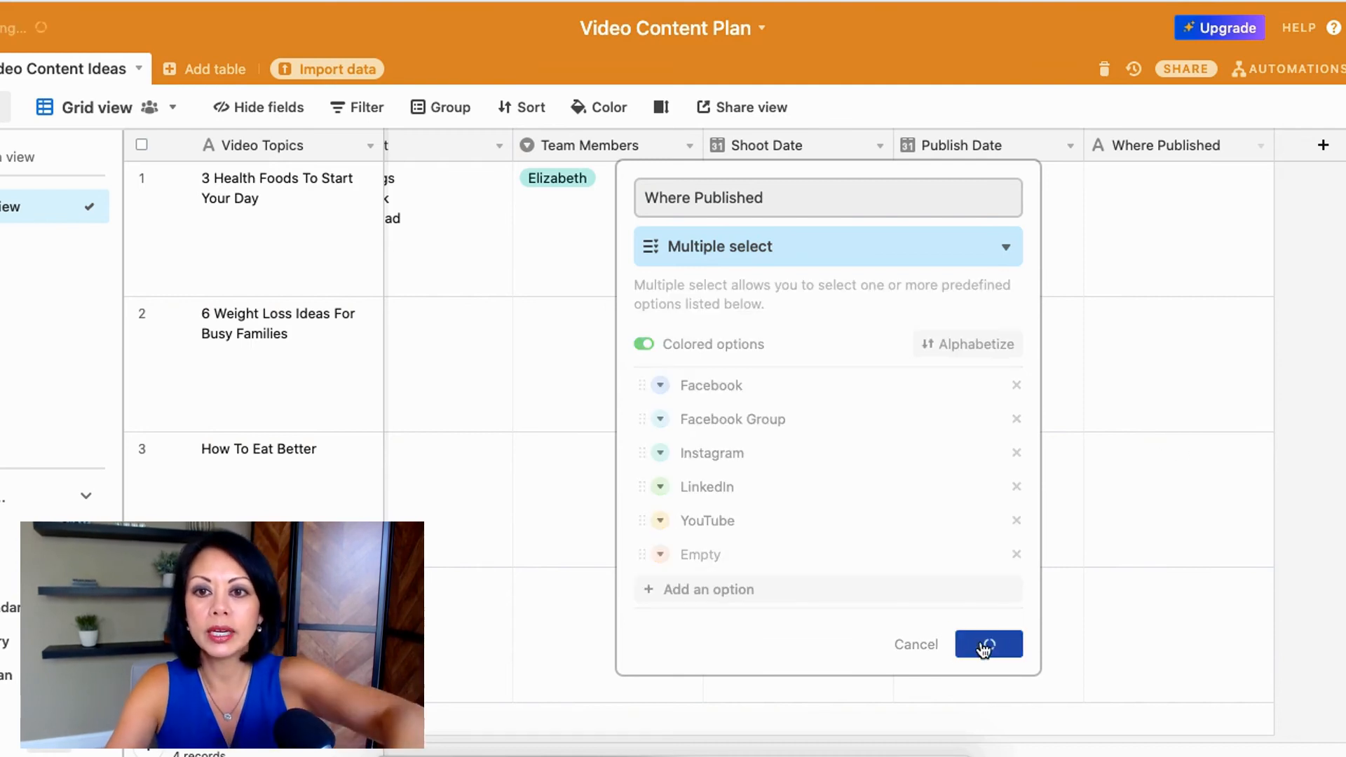
# Step: Assign Facebook, YouTube and LinkedIn to the first record's Where Published field
pyautogui.click(1158, 216)
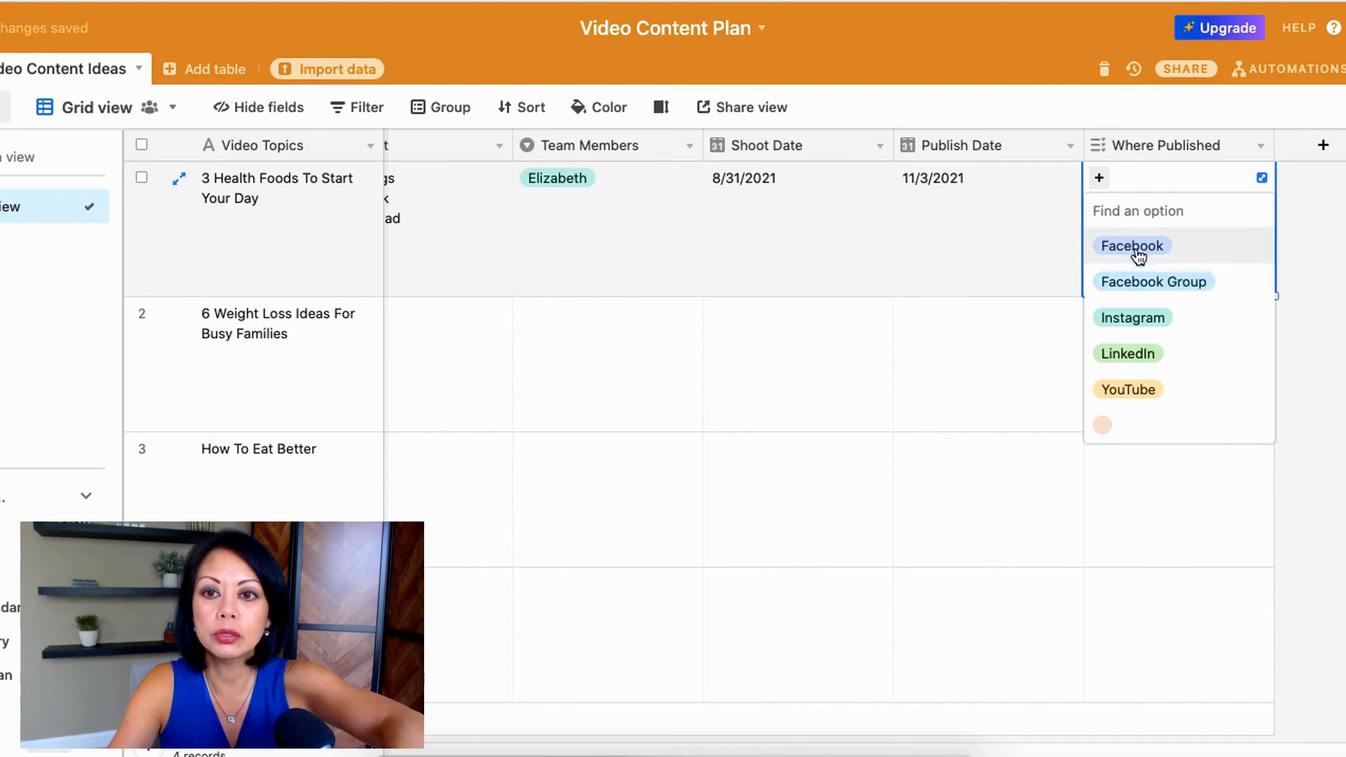
pyautogui.click(1138, 247)
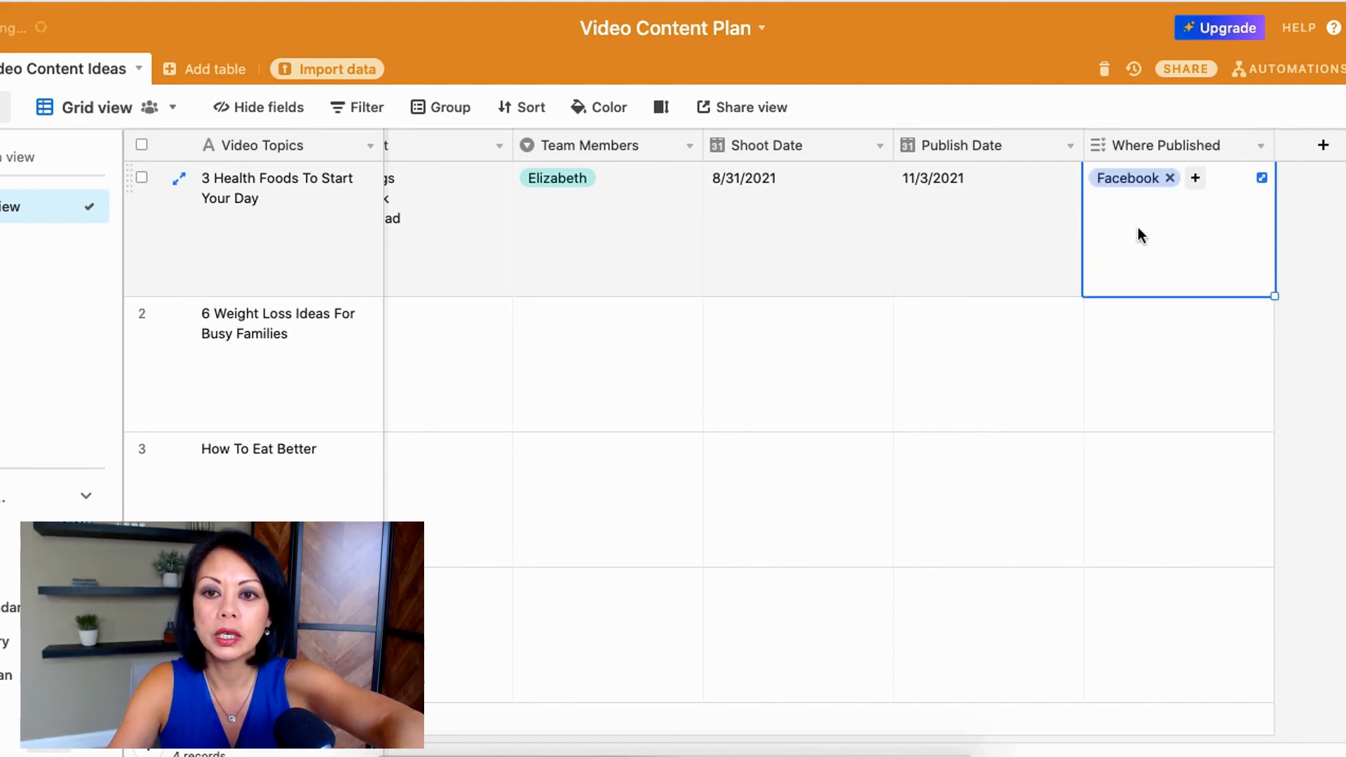
pyautogui.click(1195, 179)
pyautogui.click(1158, 357)
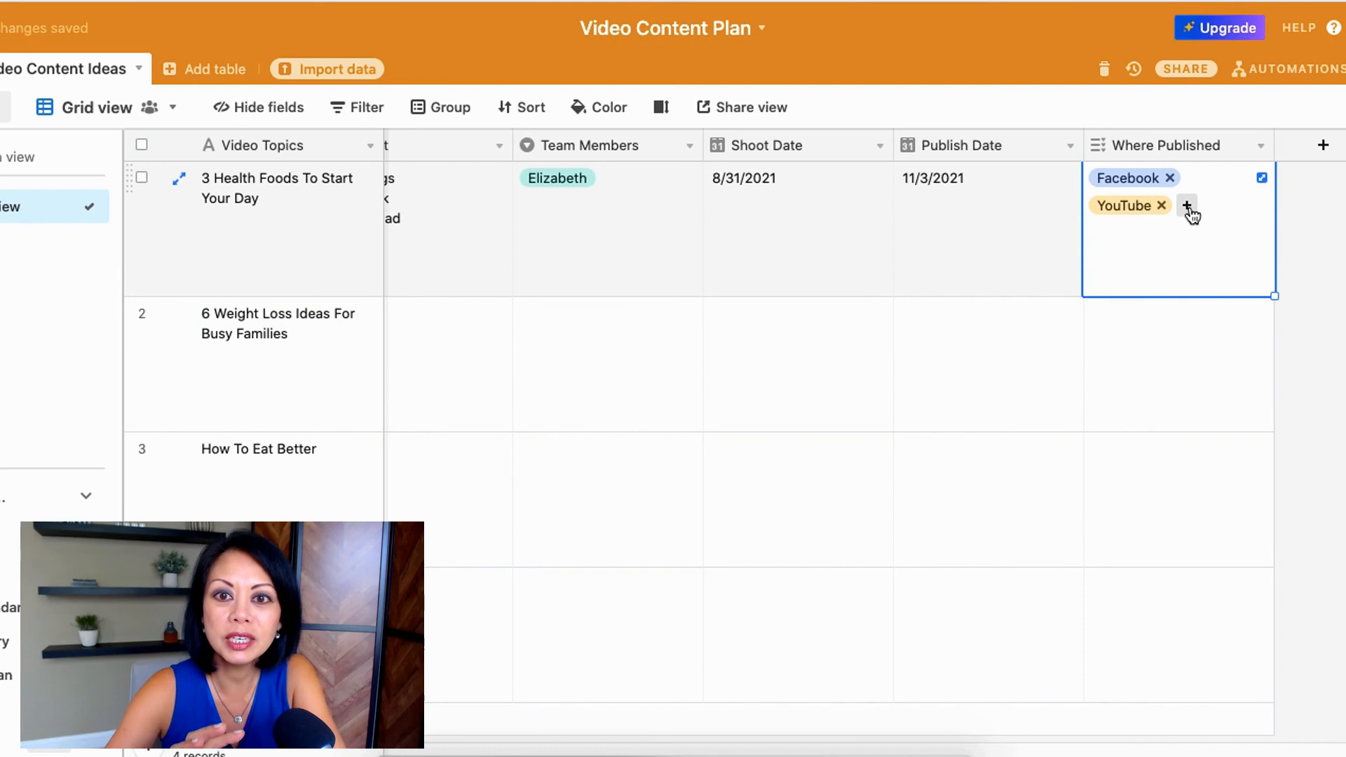
pyautogui.click(1187, 206)
pyautogui.click(1136, 346)
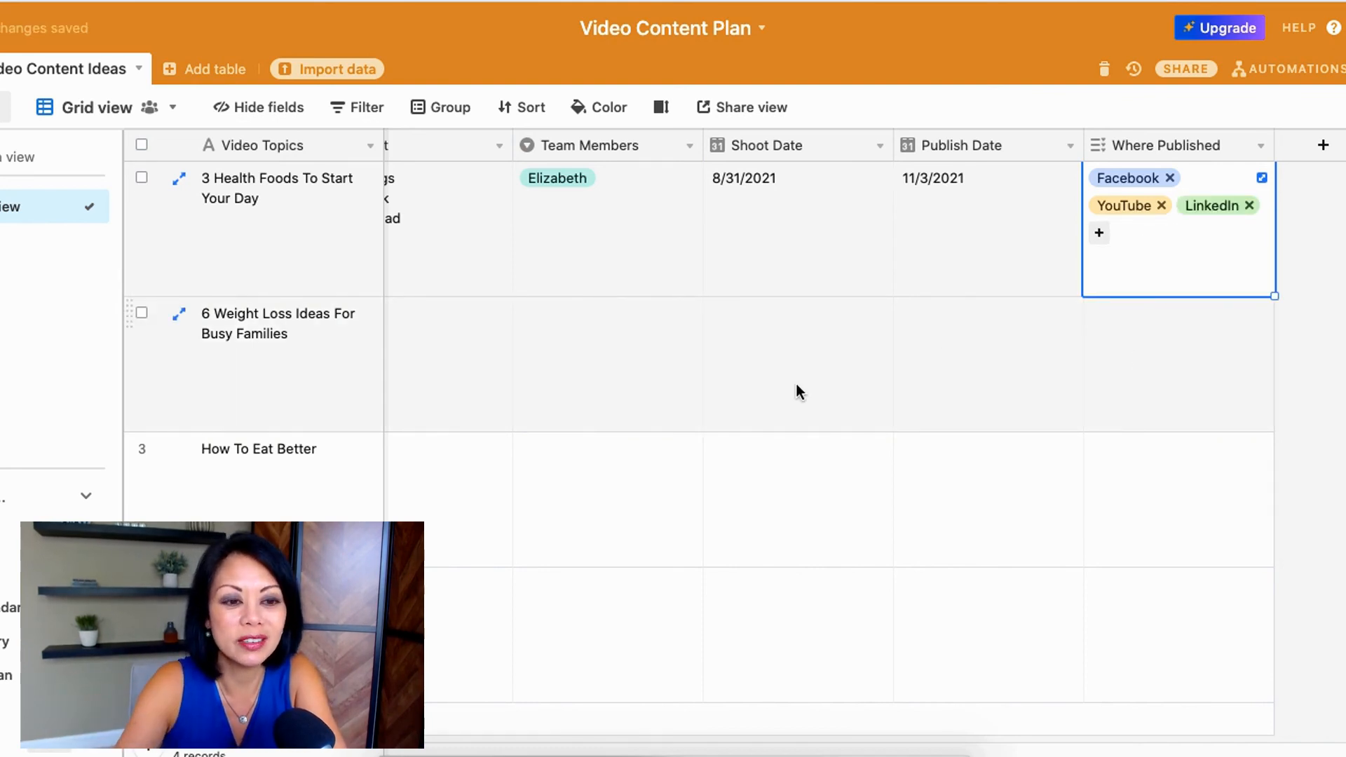
# Step: Set the Publish Date of the second, third and fourth records to 11/10/2021, 11/17/2021 and 11/24/2021
pyautogui.hscroll(-2, 796, 387)
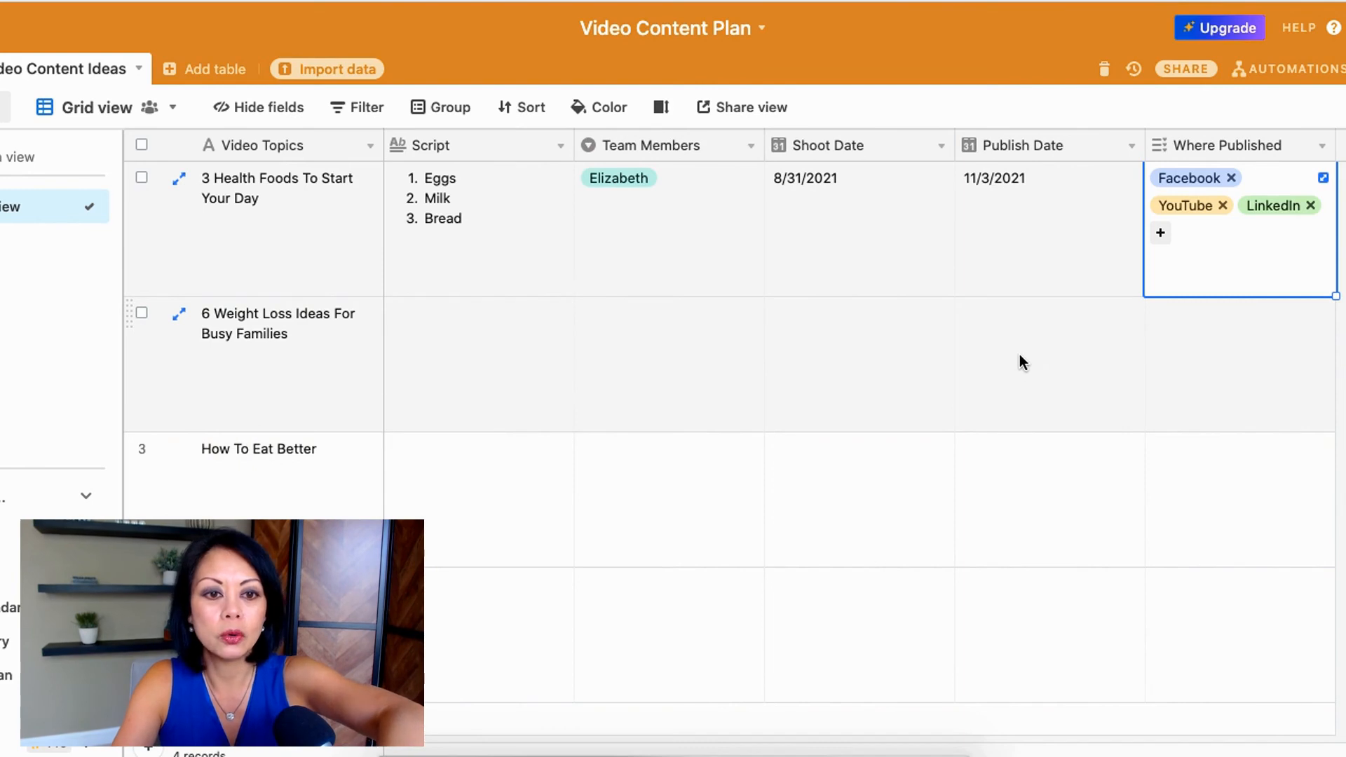
pyautogui.click(1016, 348)
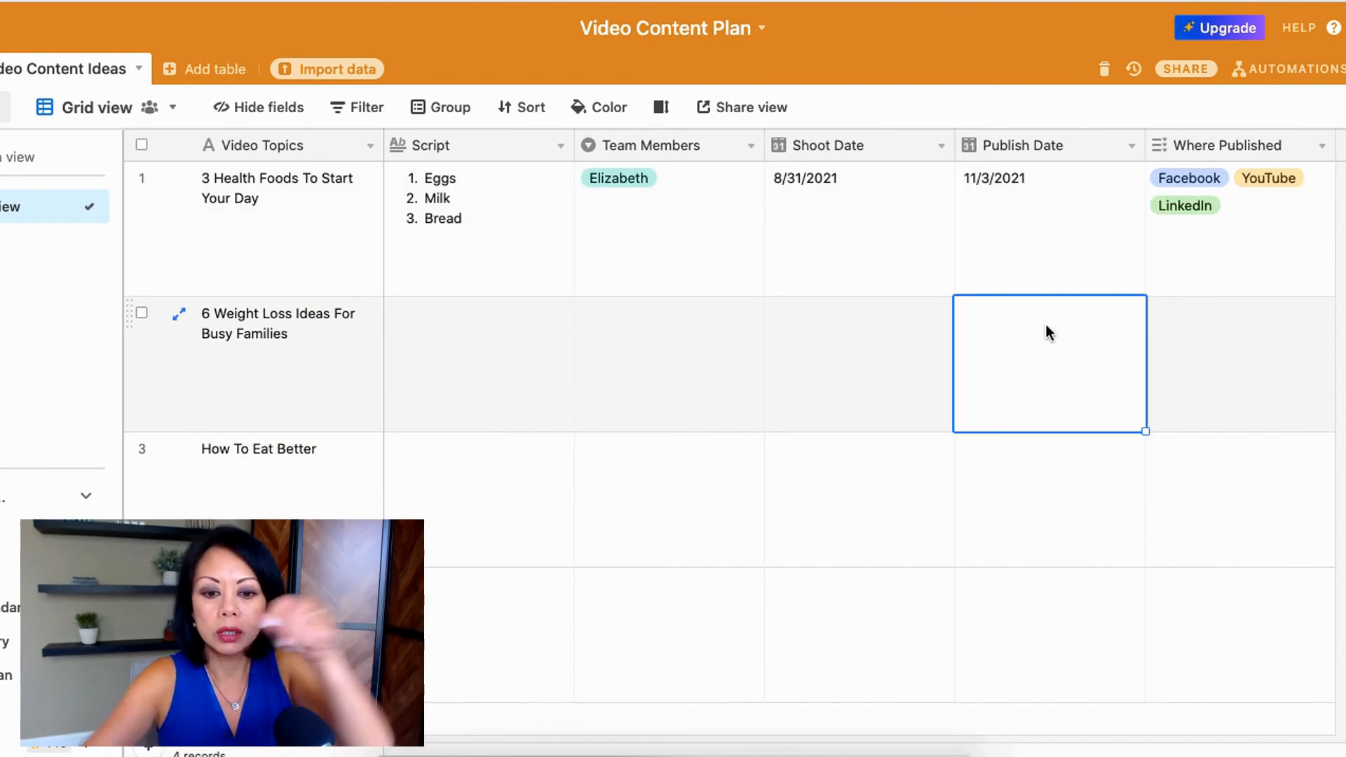
pyautogui.write('11')
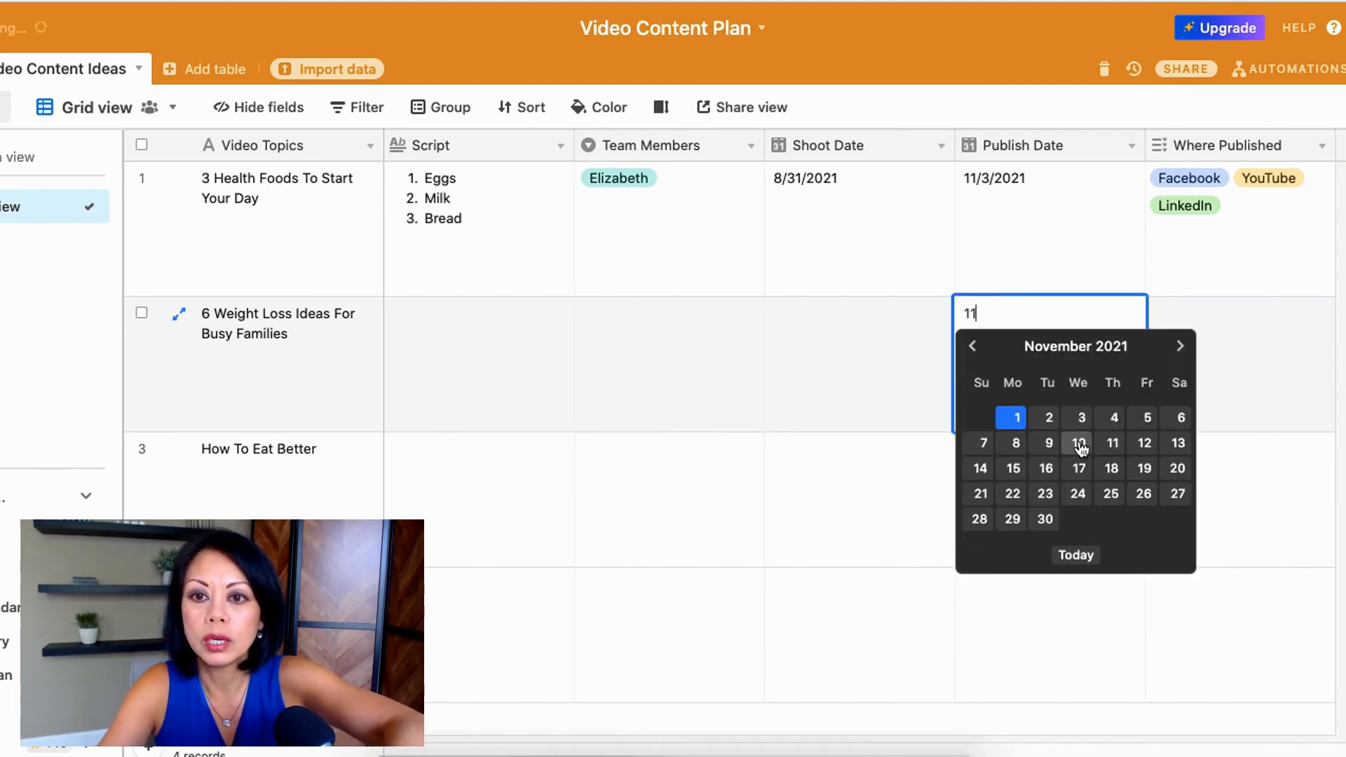
pyautogui.click(1080, 444)
pyautogui.click(1038, 499)
pyautogui.write('11')
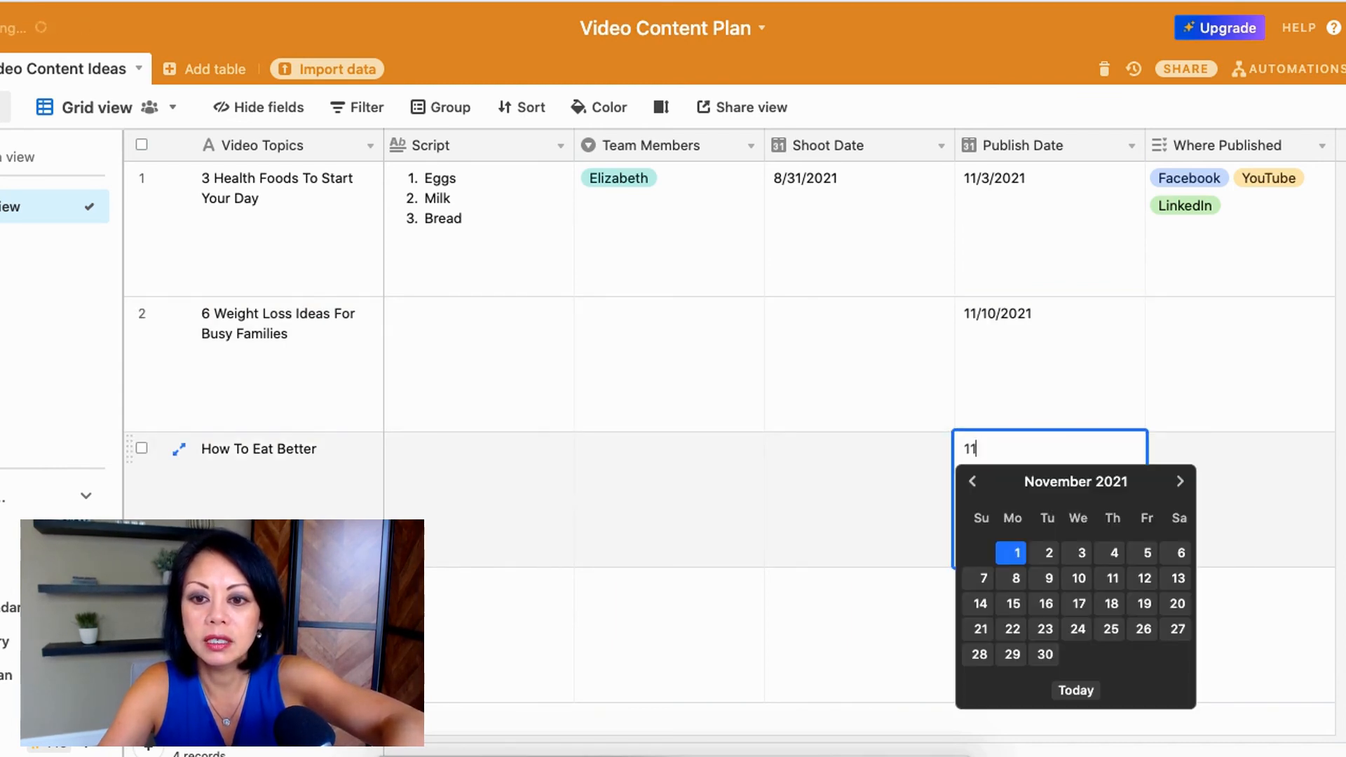
pyautogui.click(1077, 604)
pyautogui.click(1058, 634)
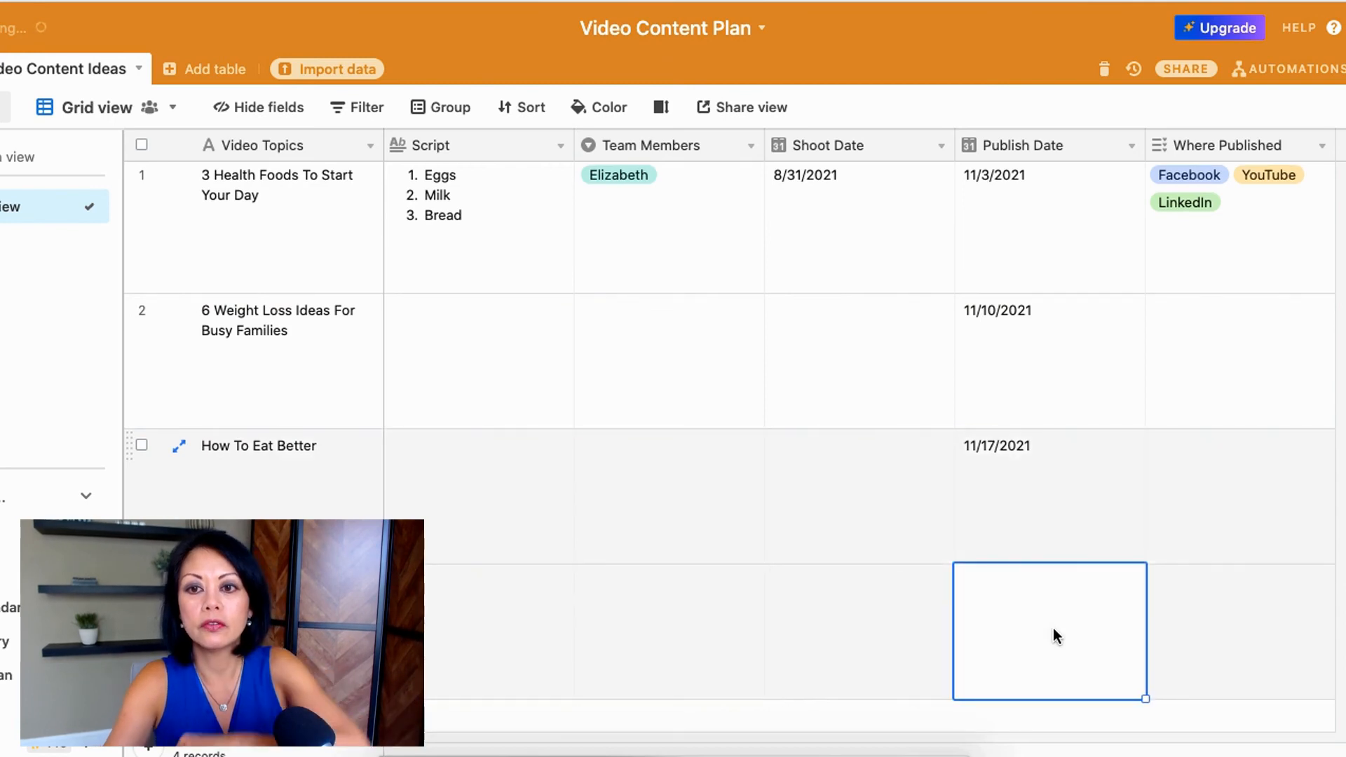
pyautogui.write('11')
pyautogui.click(1077, 485)
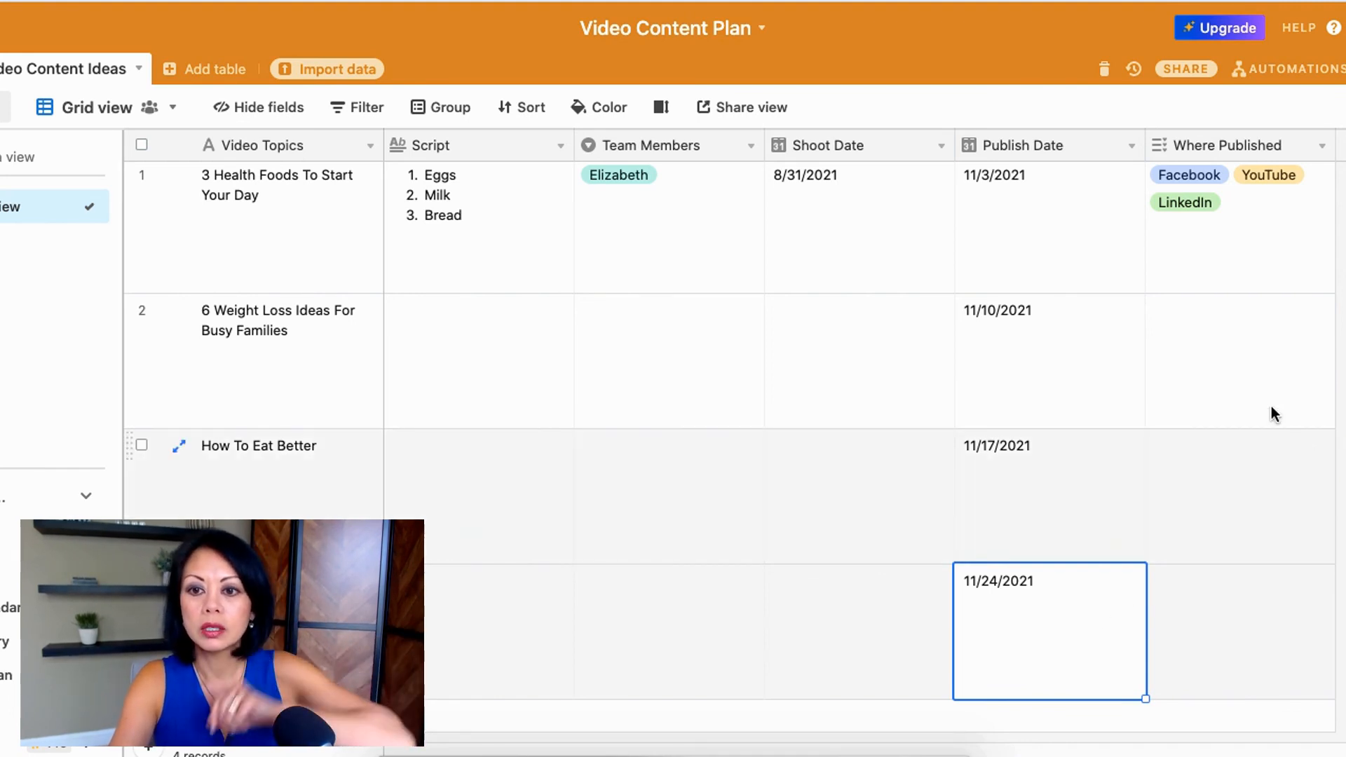
# Step: Assign Facebook to the Where Published field of the second, third and fourth records
pyautogui.click(1244, 370)
pyautogui.write('f')
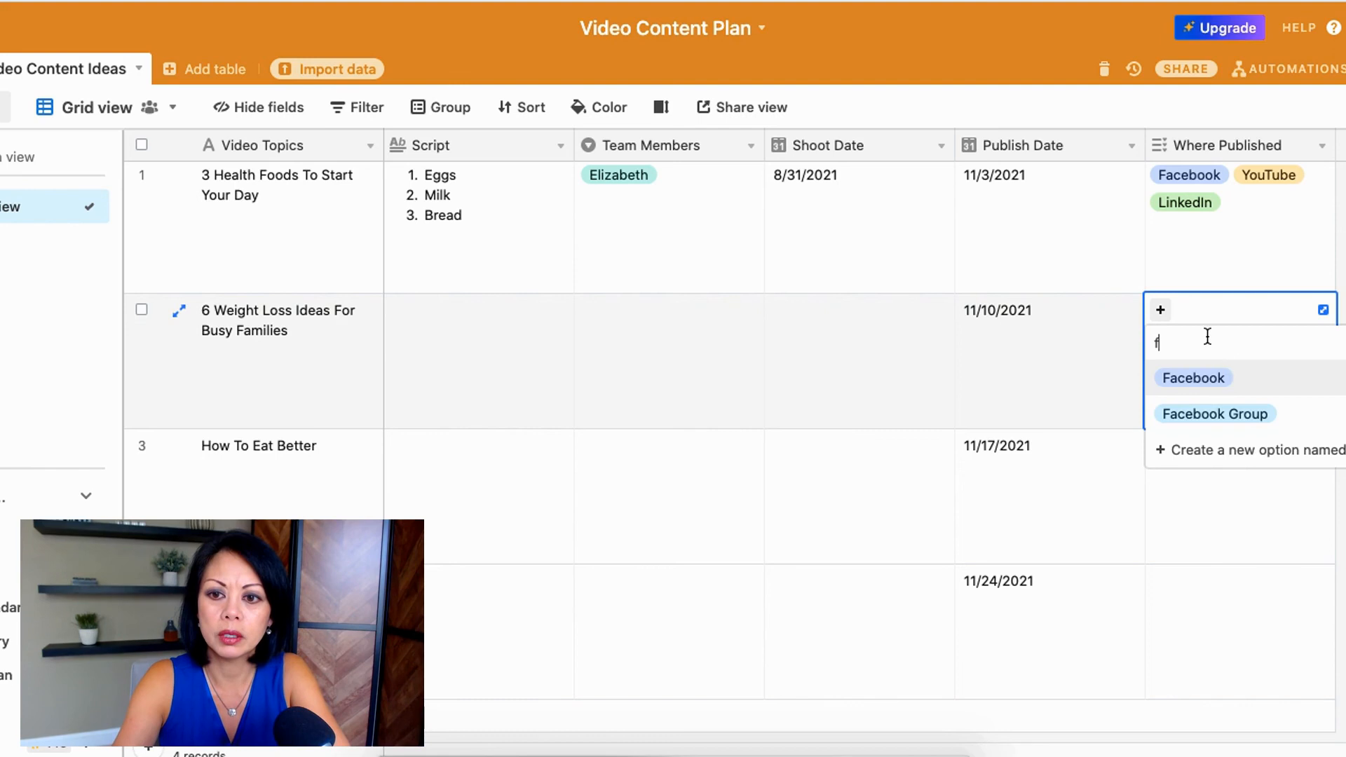
pyautogui.click(1194, 378)
pyautogui.click(1200, 470)
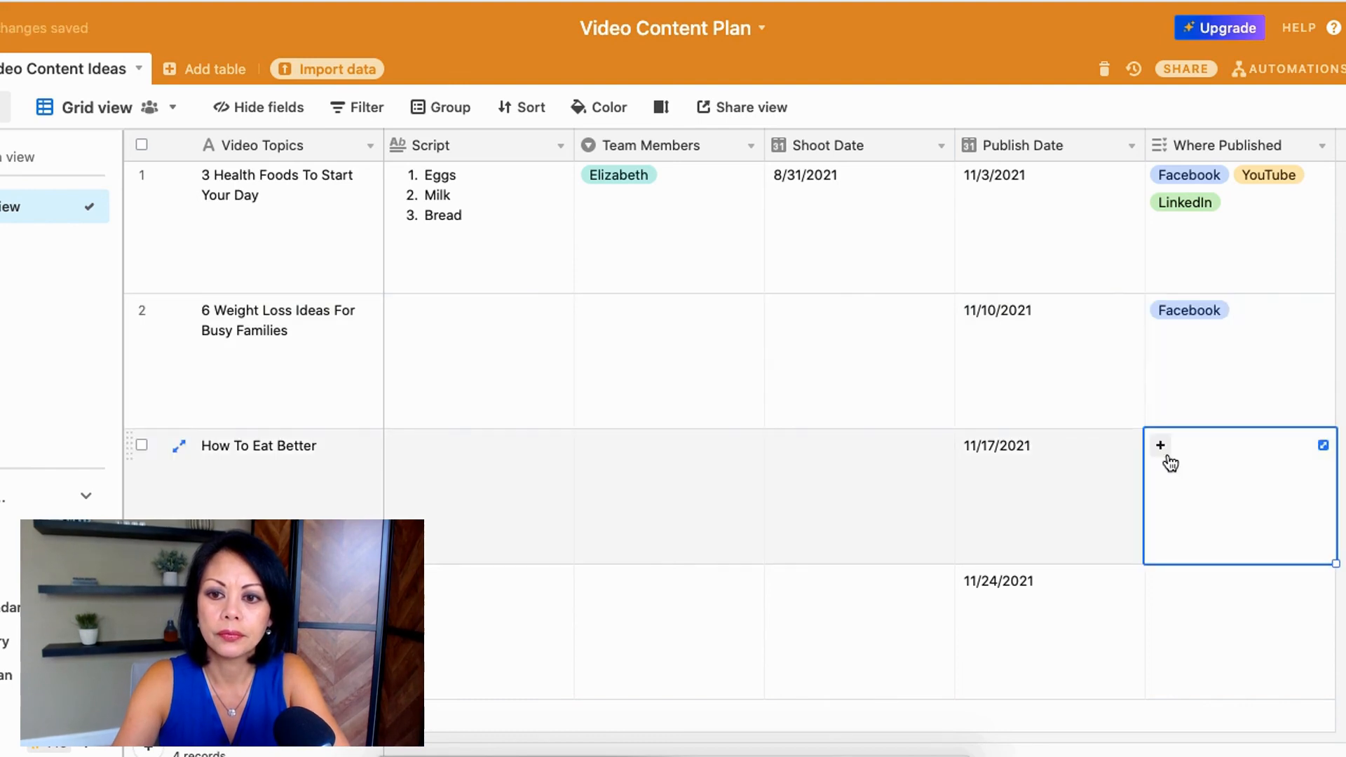
pyautogui.click(1160, 445)
pyautogui.click(1185, 514)
pyautogui.click(1184, 591)
pyautogui.click(1231, 598)
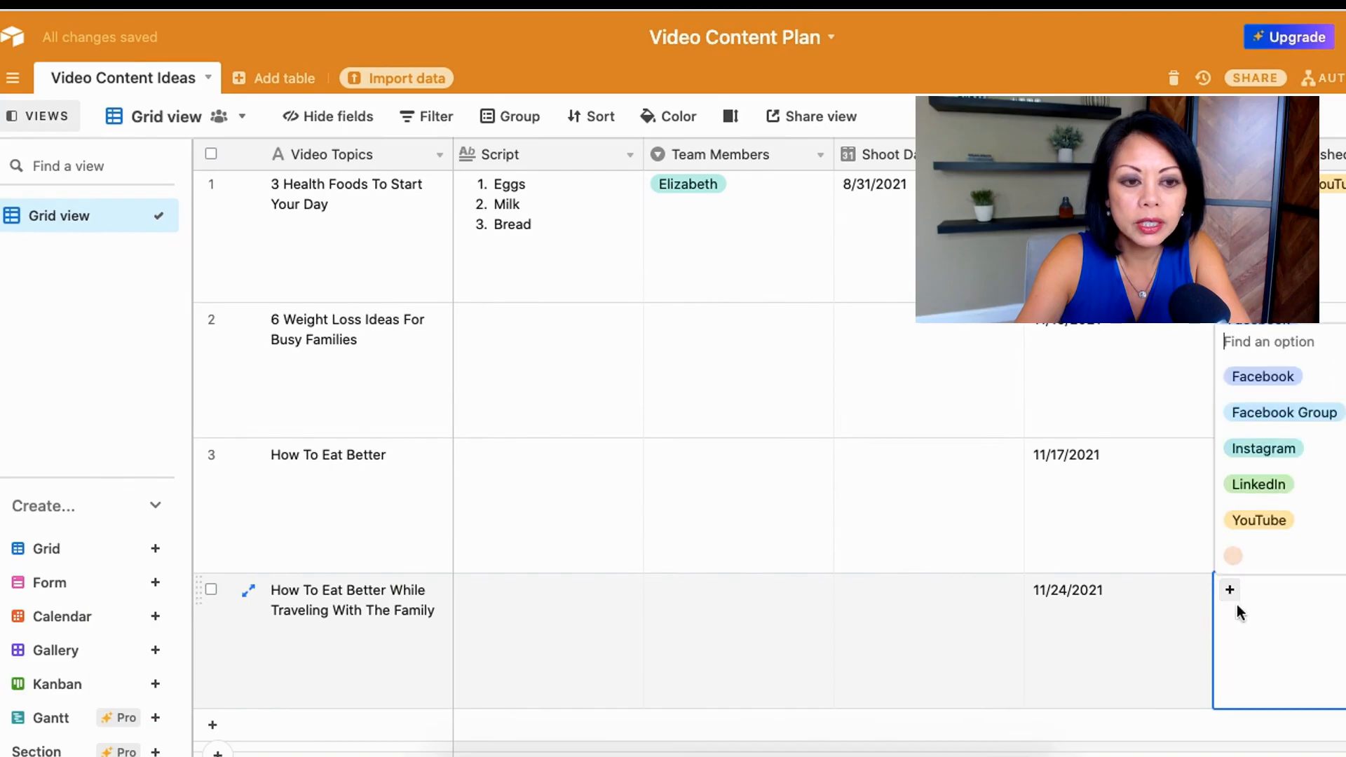
pyautogui.click(1280, 382)
# Step: Create a Calendar view of the table based on the Publish Date field
pyautogui.click(77, 621)
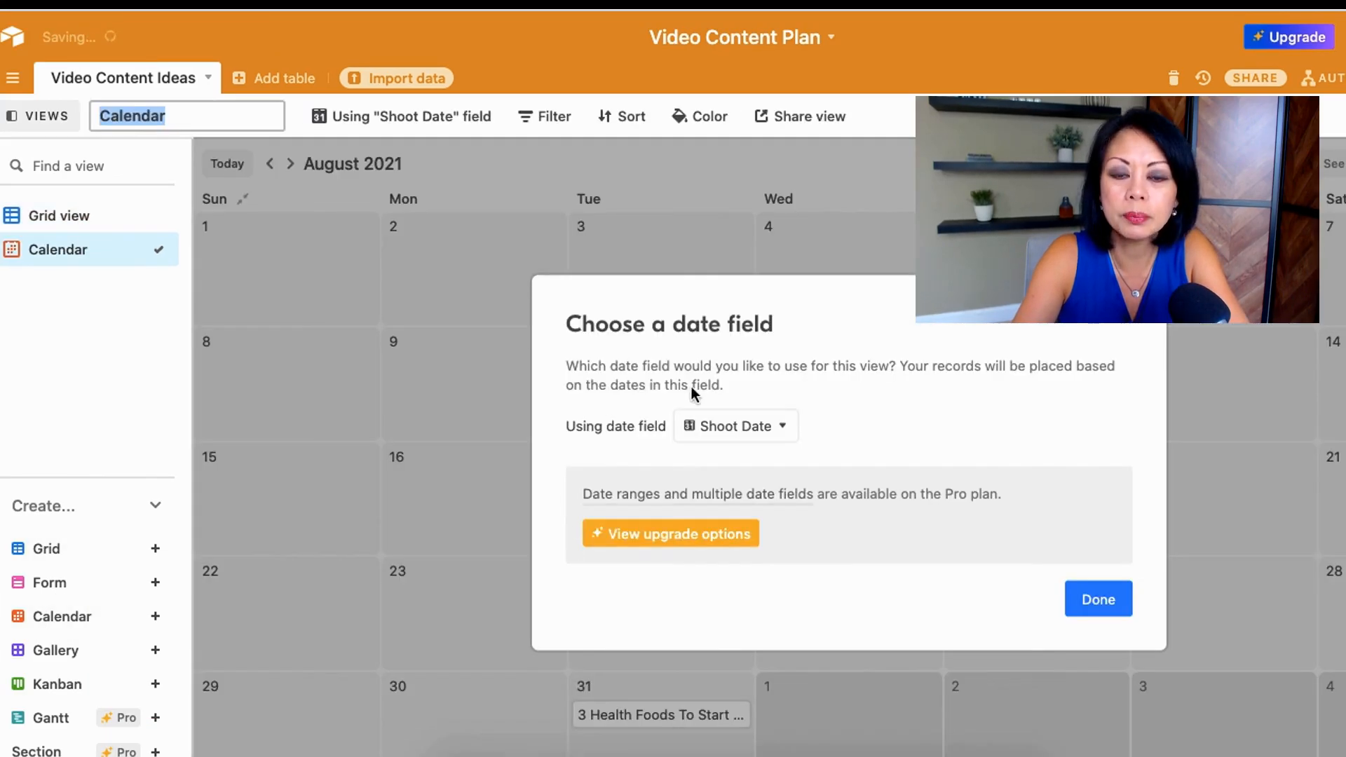
pyautogui.click(768, 427)
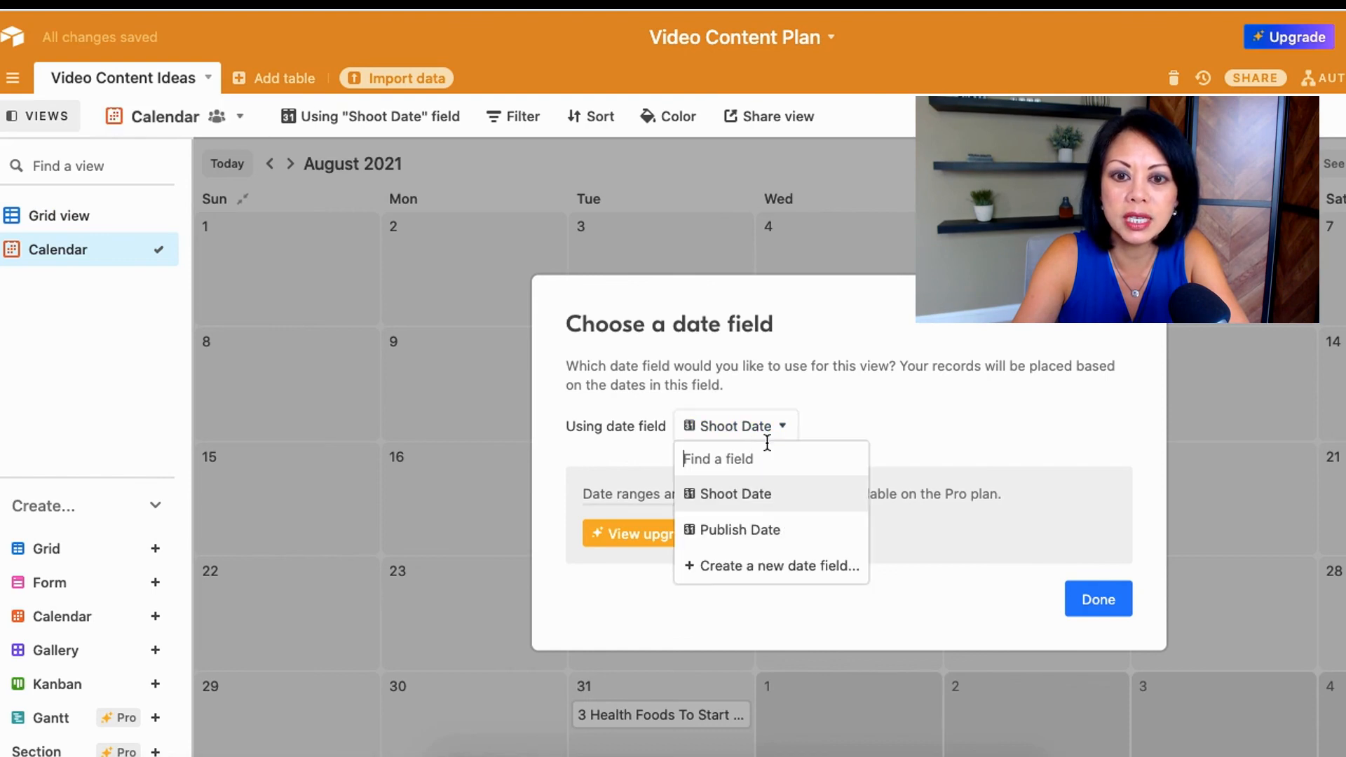
pyautogui.click(743, 532)
pyautogui.click(1099, 599)
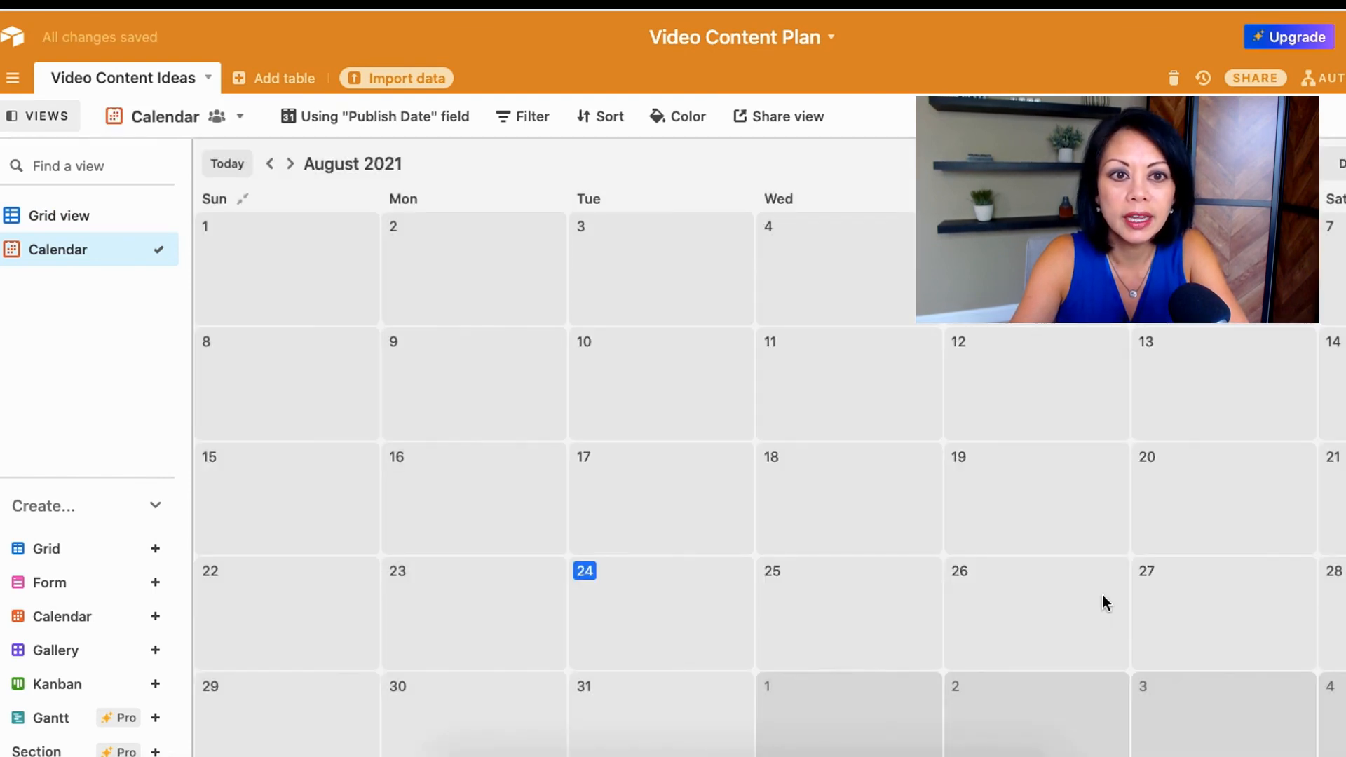
# Step: Advance the calendar to November 2021 to examine the scheduled video publish dates
pyautogui.click(290, 163)
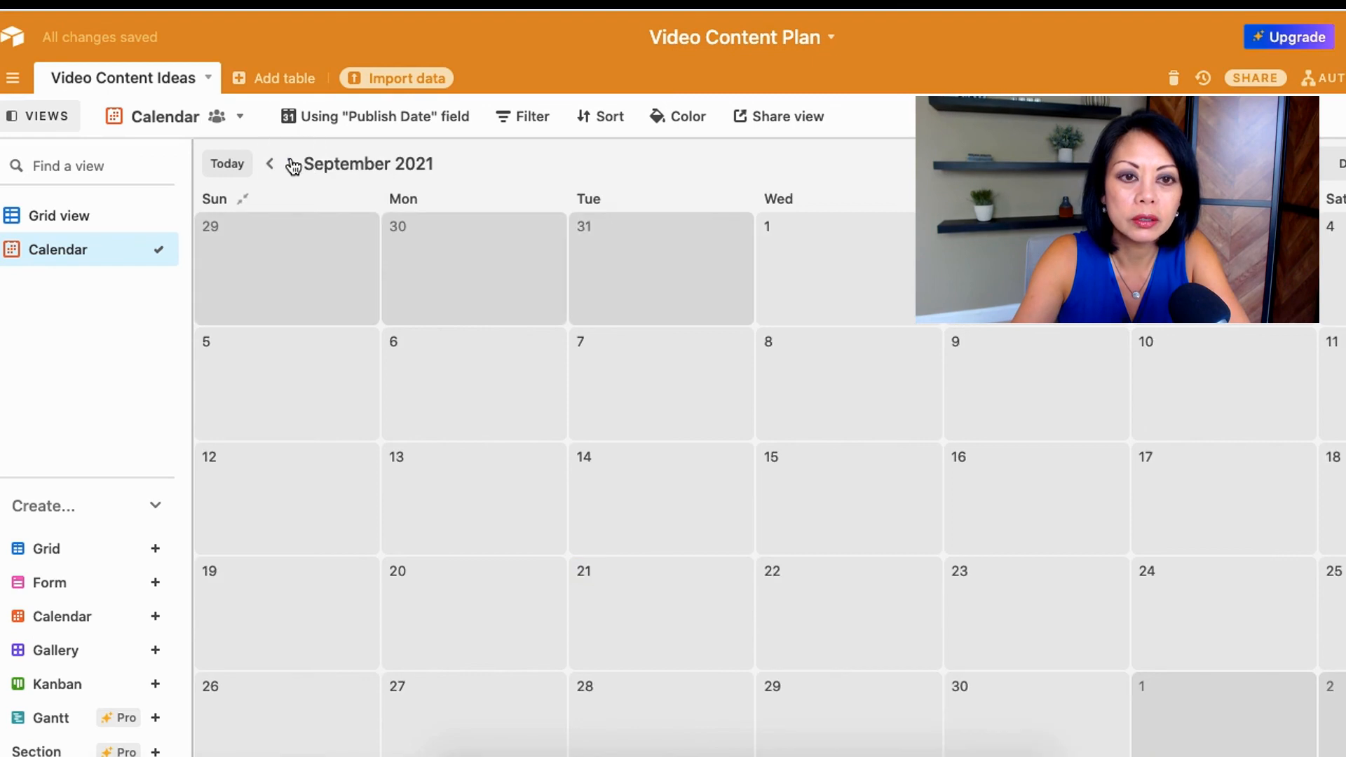
pyautogui.click(289, 163)
pyautogui.click(290, 163)
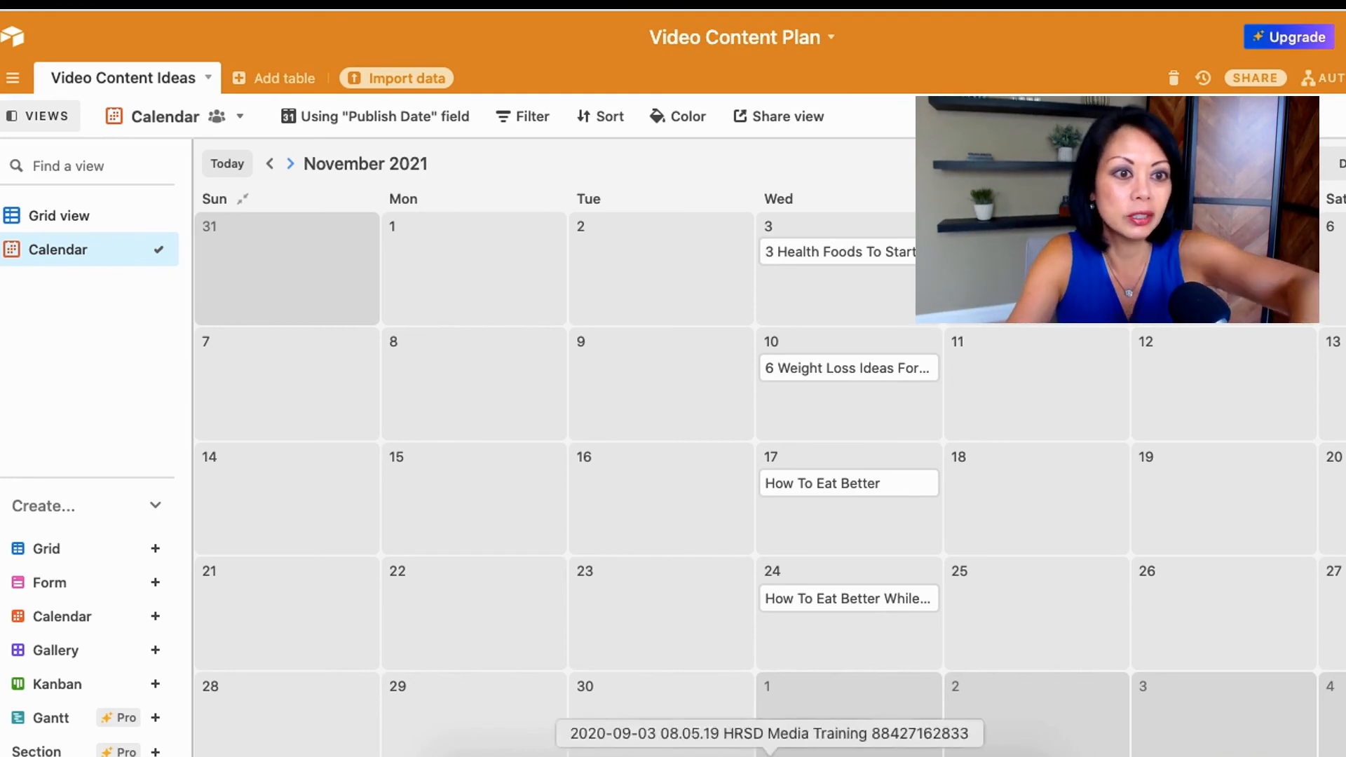
# Step: Rename the Calendar view as "Publish Dates - Video Content"
pyautogui.doubleClick(60, 251)
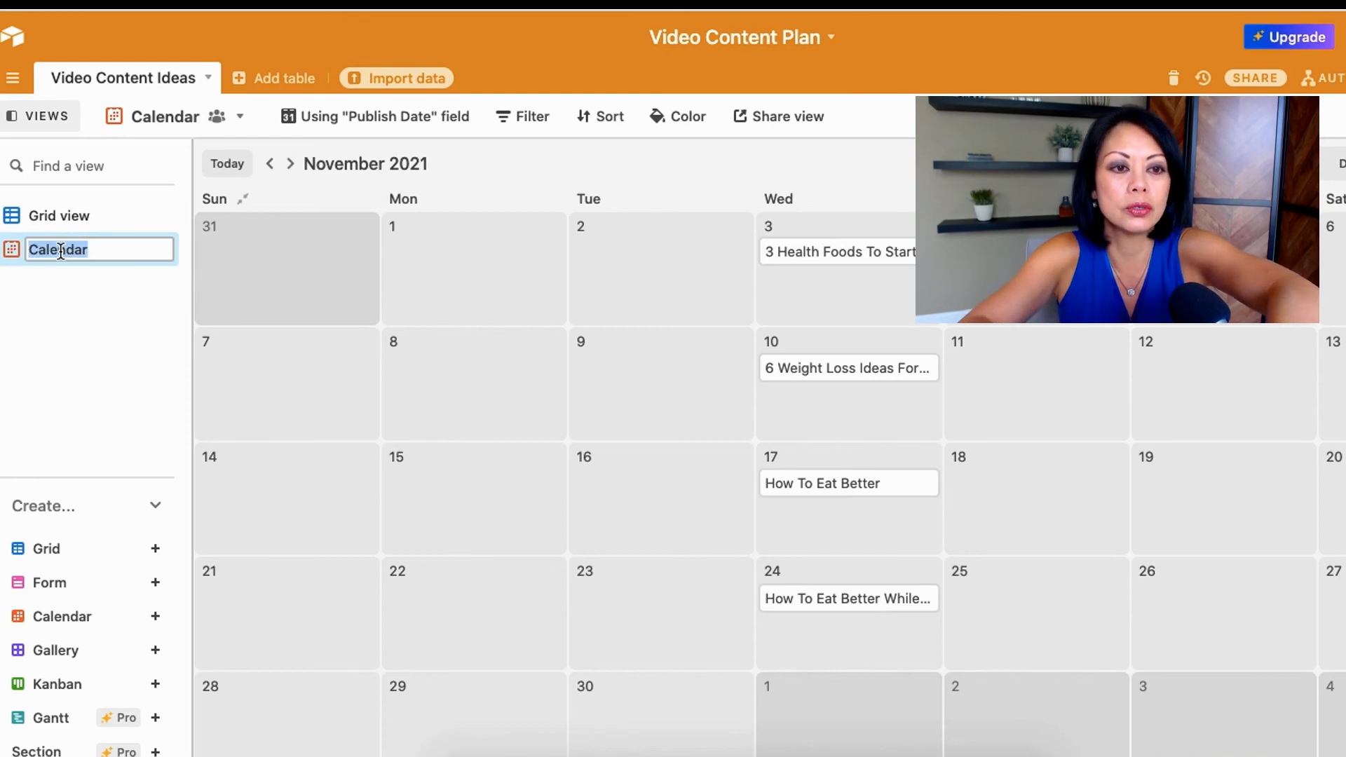
pyautogui.write('Publish Dae')
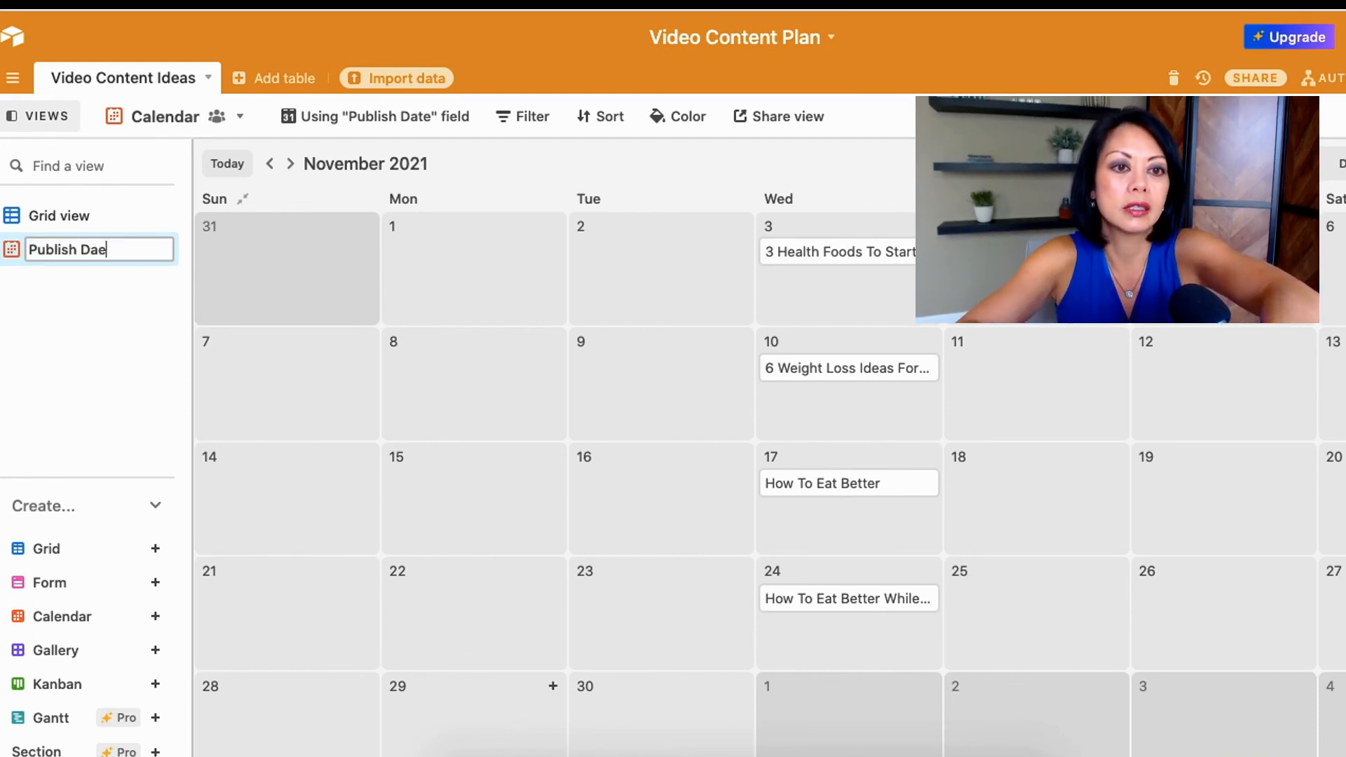
pyautogui.press('BackSpace')
pyautogui.write('tes ')
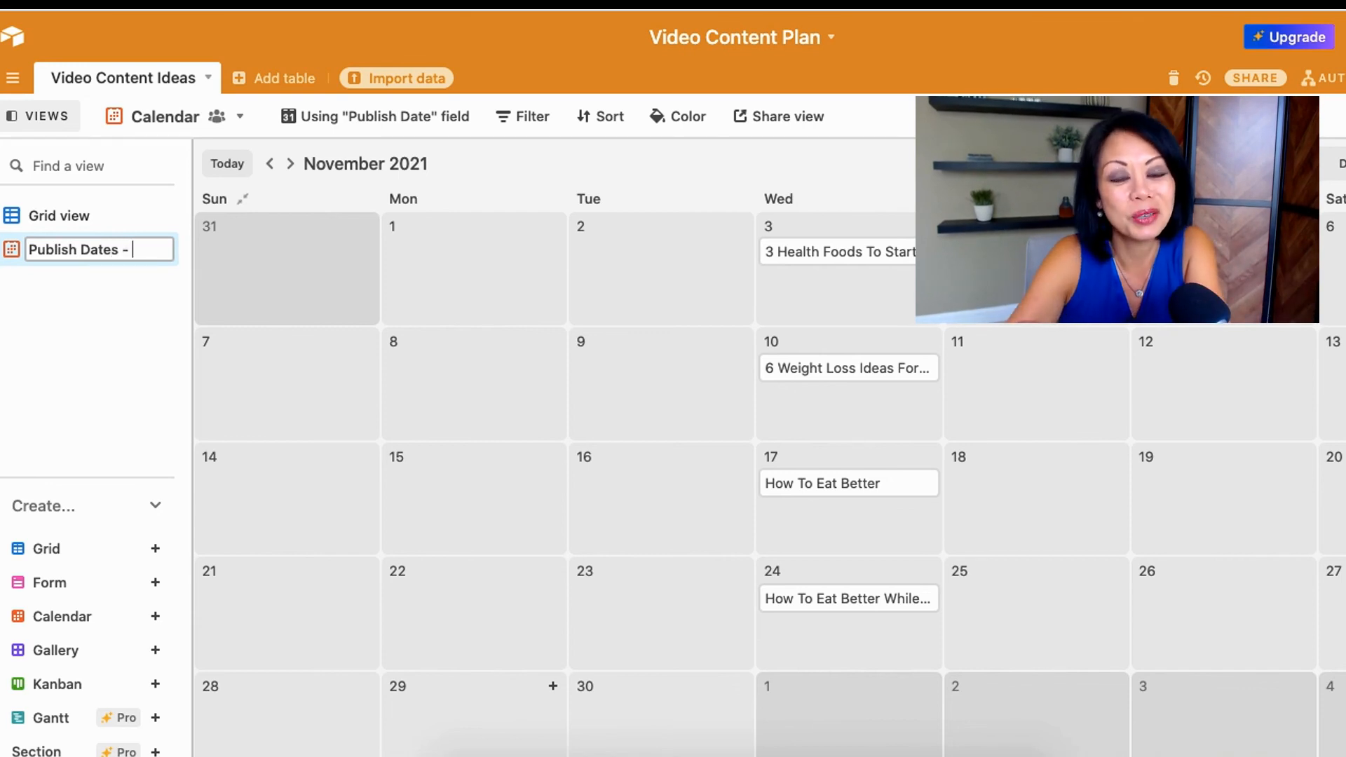
pyautogui.write('- Video Content')
pyautogui.press('Return')
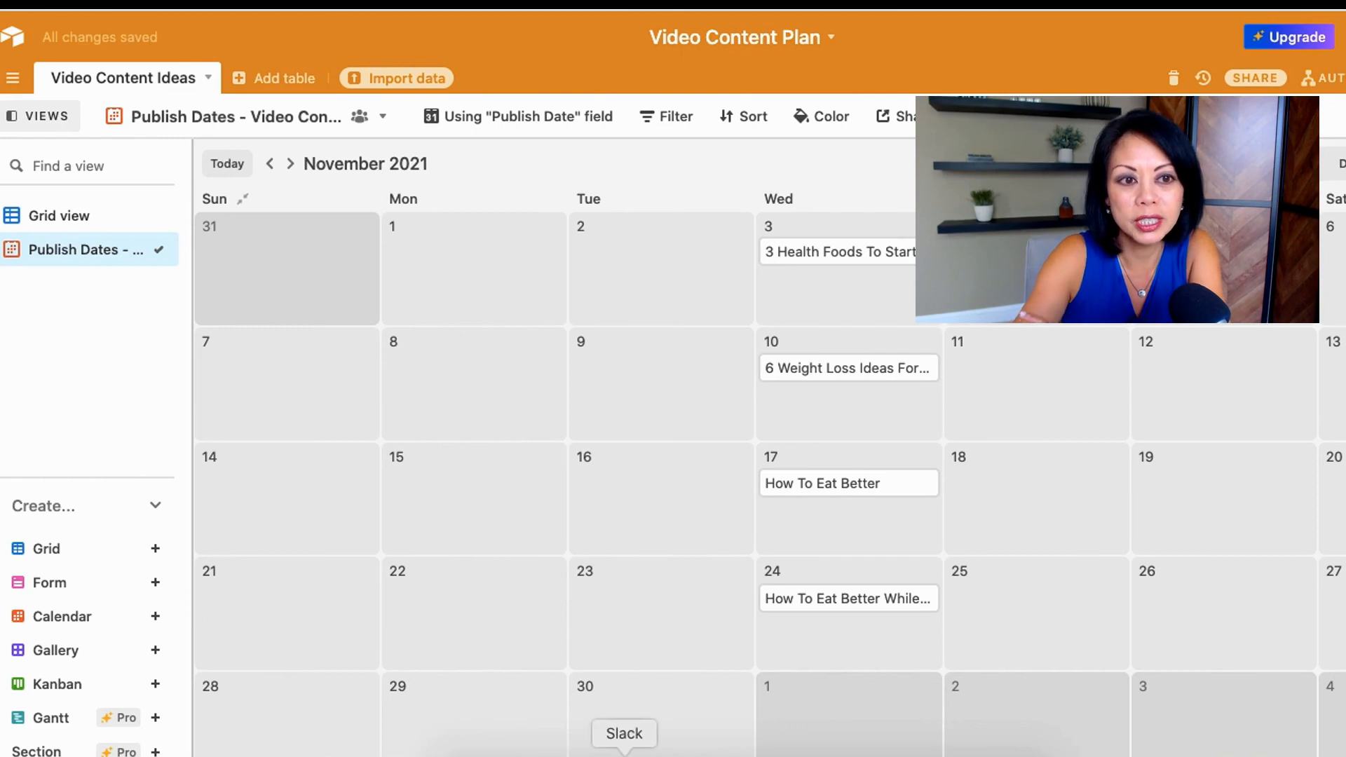